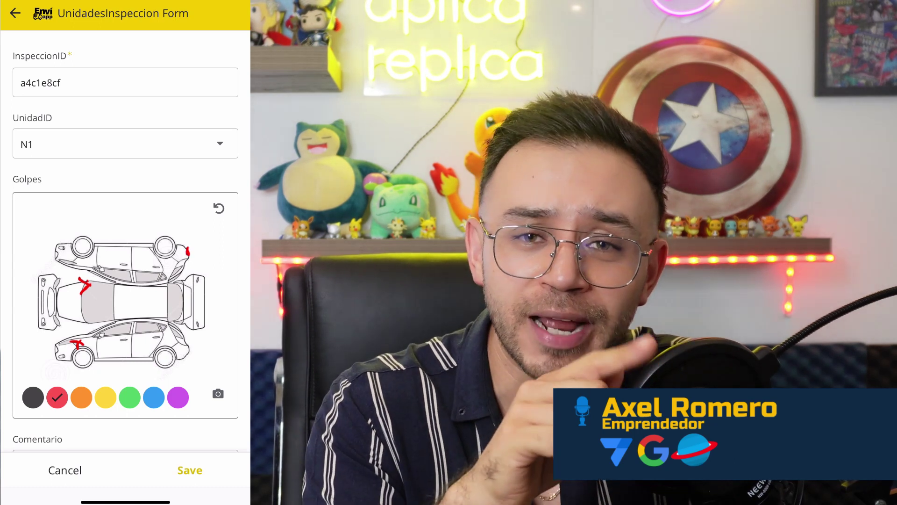
Add the comment 'Reporte de daños' to the N1 inspection and save the record
{"action": "left_click", "coordinate": [125, 418]}
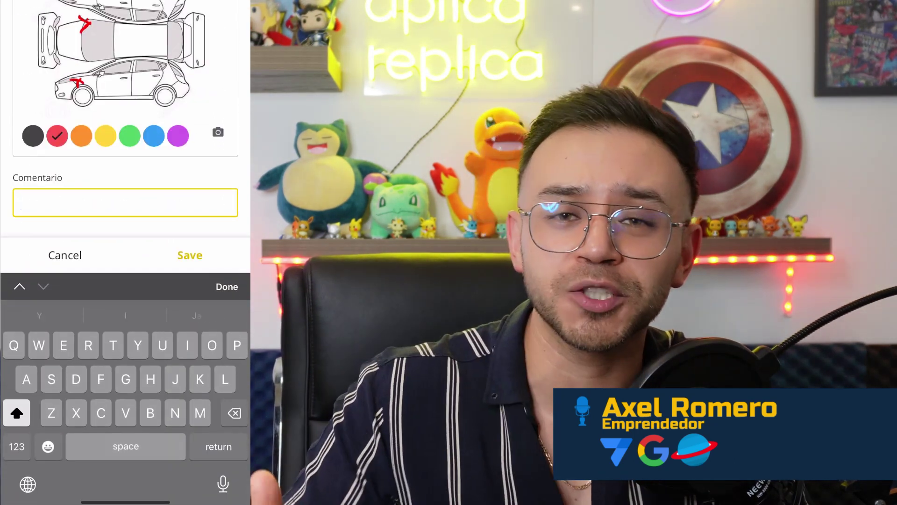
{"action": "type", "text": "Reporte de da"}
{"action": "type", "text": "nos"}
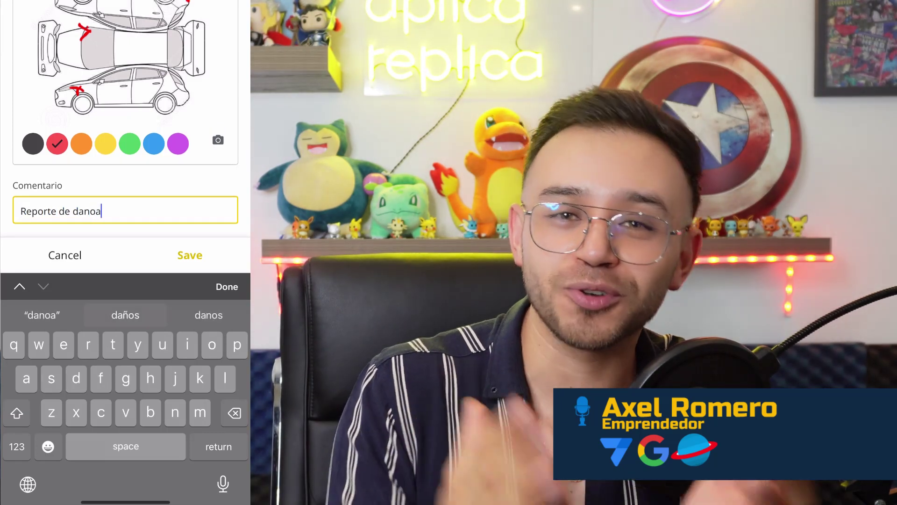
{"action": "left_click", "coordinate": [125, 315]}
{"action": "left_click", "coordinate": [190, 255]}
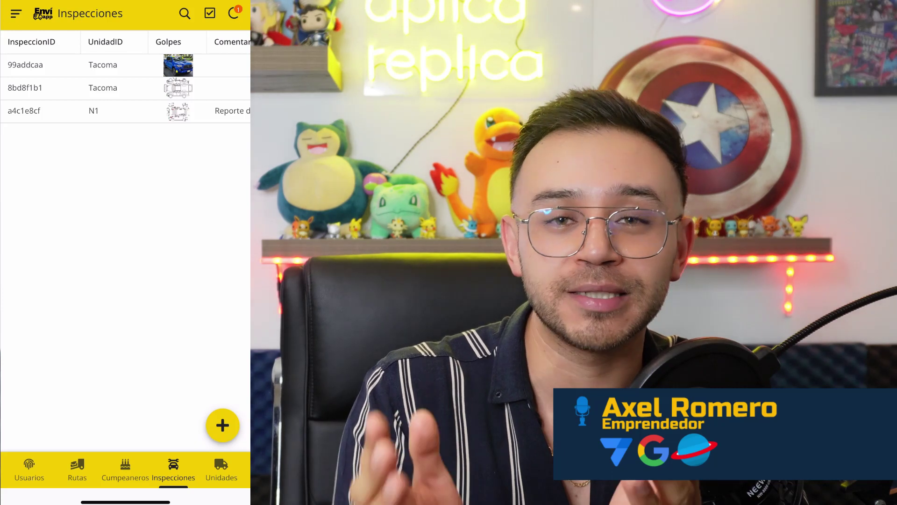
View the details of inspections 8bd8f1b1 and a4c1e8cf
{"action": "left_click", "coordinate": [25, 87]}
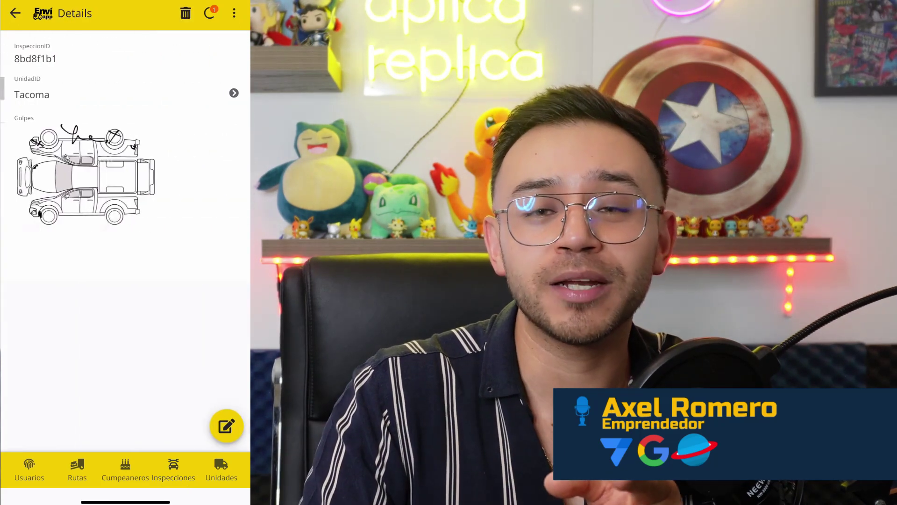
{"action": "left_click", "coordinate": [10, 13]}
{"action": "left_click", "coordinate": [17, 111]}
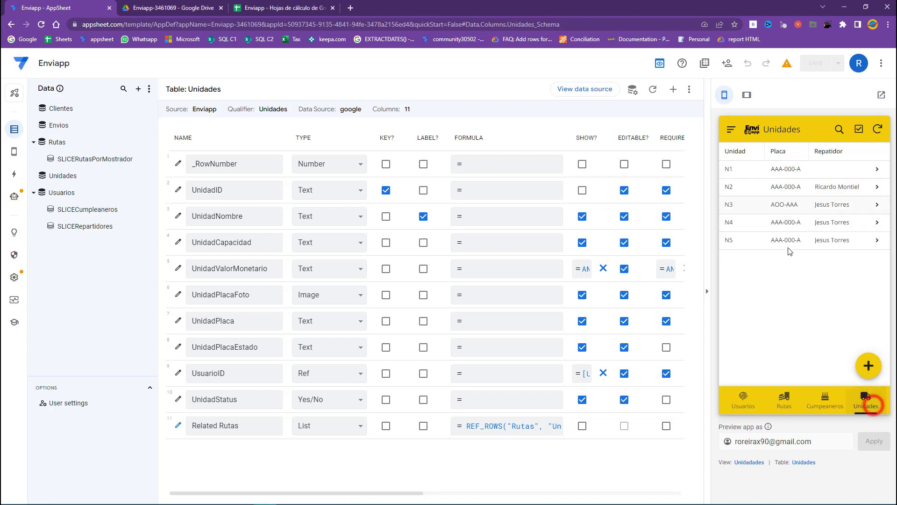
Add a new sheet at the end of the Enviapp spreadsheet named UnidadesClasificacion
{"action": "left_click", "coordinate": [264, 9]}
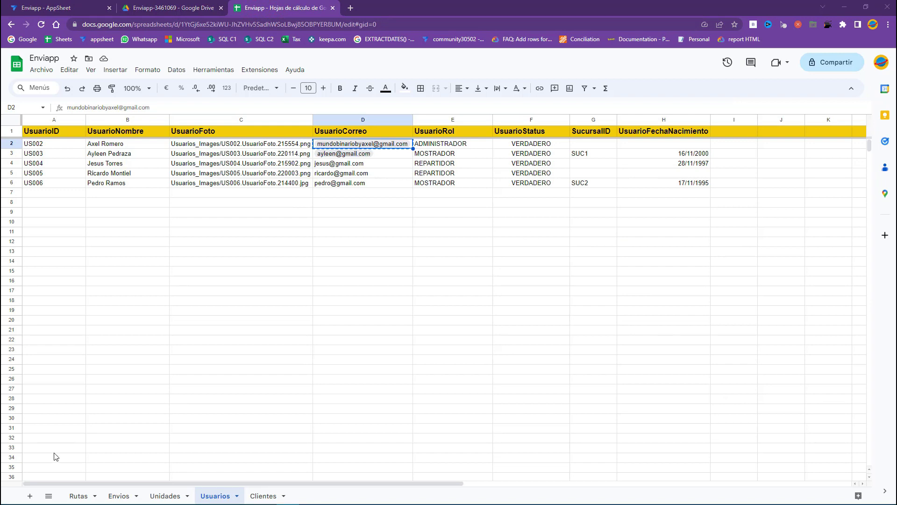
{"action": "left_click", "coordinate": [28, 497]}
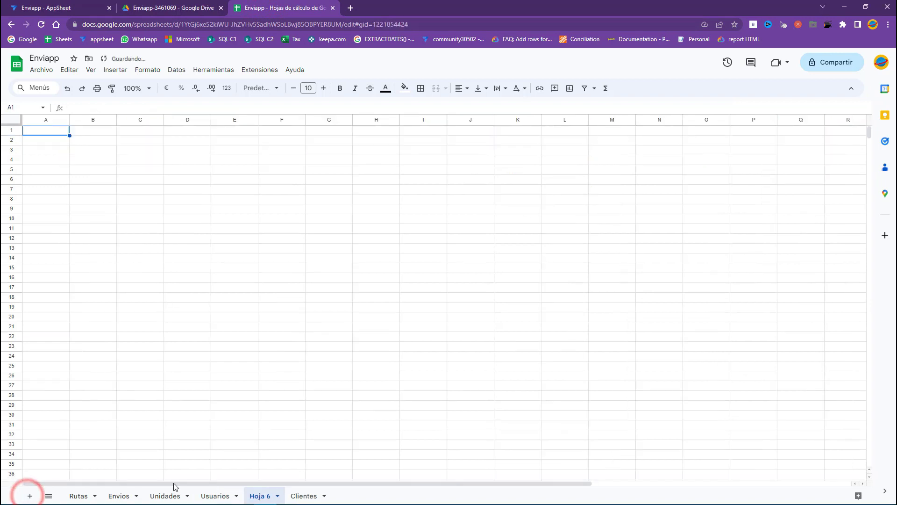
{"action": "left_click_drag", "start_coordinate": [273, 495], "coordinate": [334, 496]}
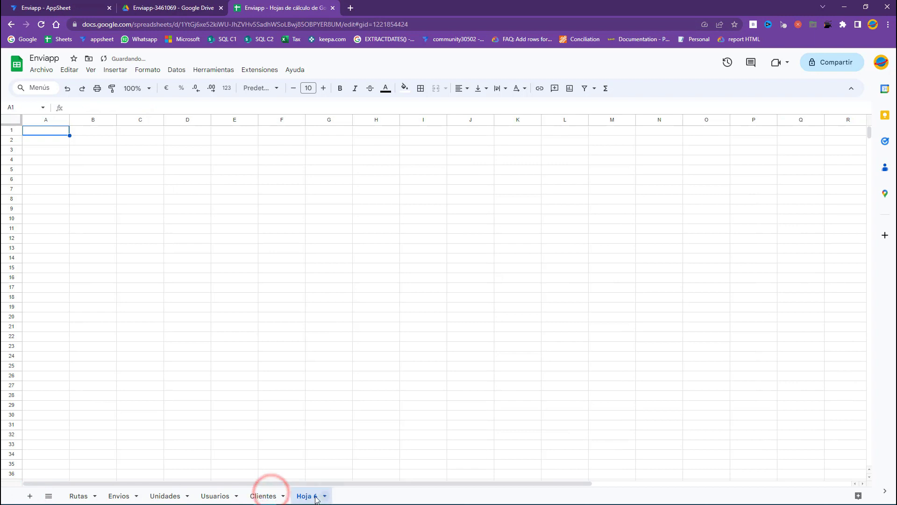
{"action": "left_click", "coordinate": [324, 495]}
{"action": "left_click", "coordinate": [330, 381]}
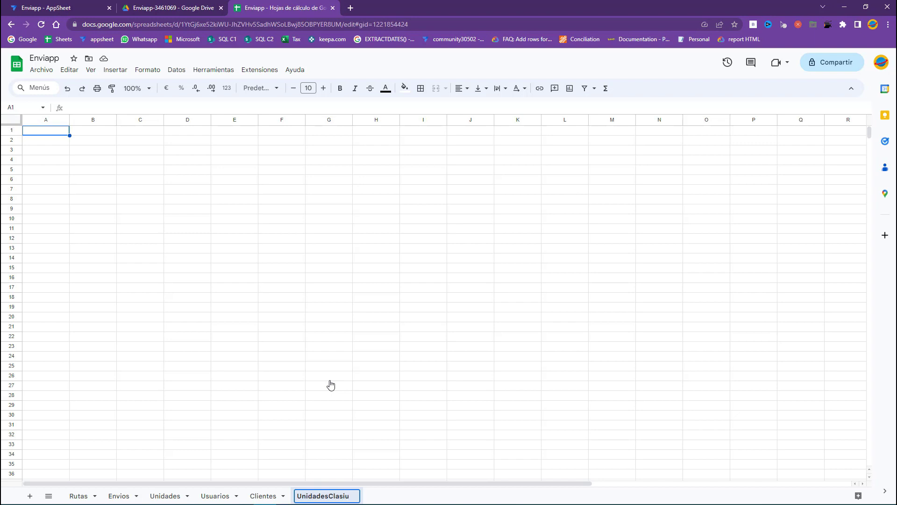
{"action": "type", "text": "n"}
{"action": "key", "text": "Return"}
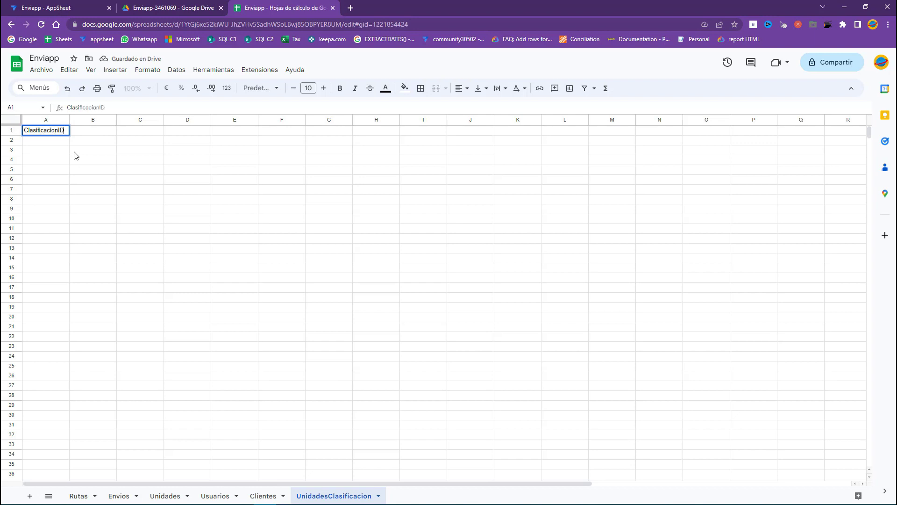
Enter headers ClasificacionID in A1 and ClasificacionImagen in B1, autofitting column B
{"action": "key", "text": "Tab"}
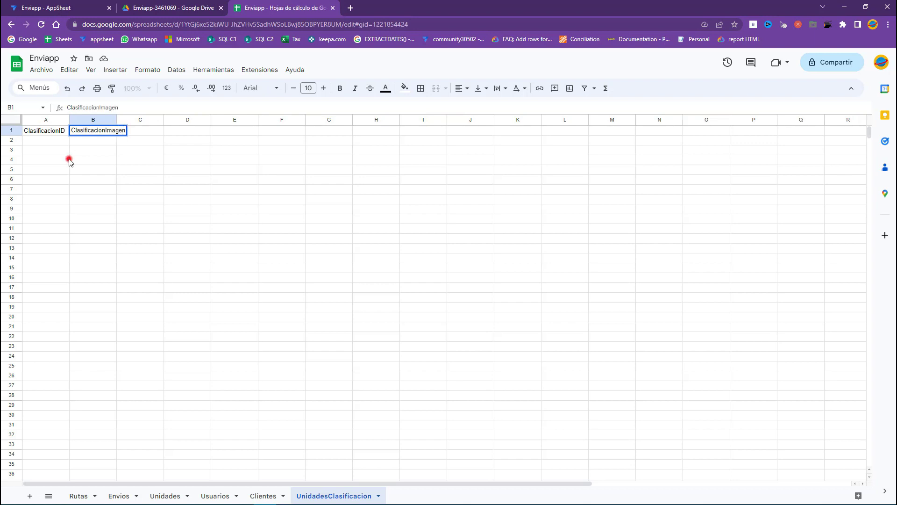
{"action": "left_click", "coordinate": [49, 140]}
{"action": "double_click", "coordinate": [117, 119]}
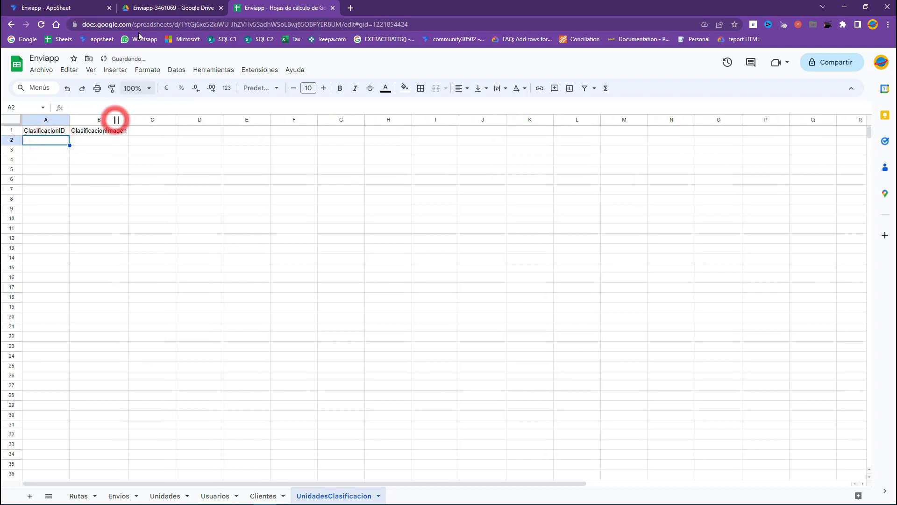
{"action": "left_click", "coordinate": [145, 8]}
{"action": "left_click", "coordinate": [88, 6]}
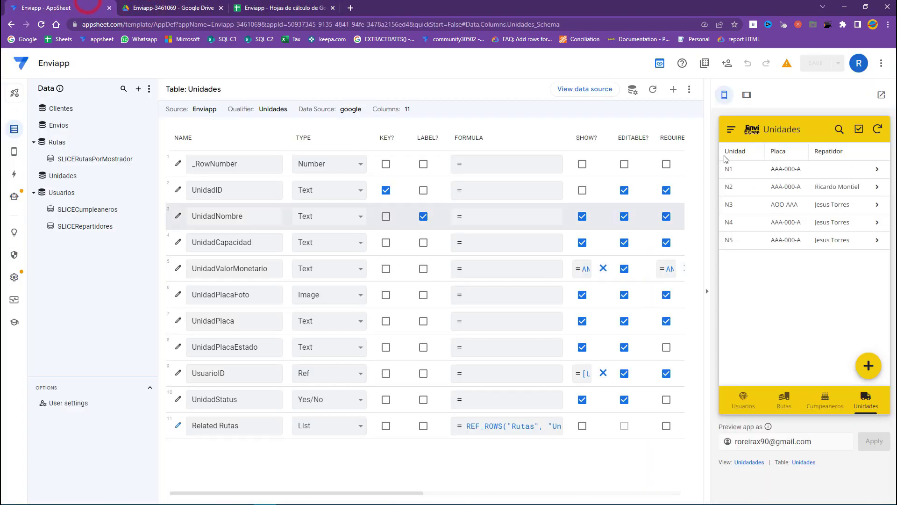
Add the UnidadesClasificacion worksheet from the Enviapp spreadsheet as a new table
{"action": "left_click", "coordinate": [138, 89]}
{"action": "left_click", "coordinate": [376, 160]}
{"action": "scroll", "coordinate": [287, 333], "scroll_direction": "down", "scroll_amount": 1}
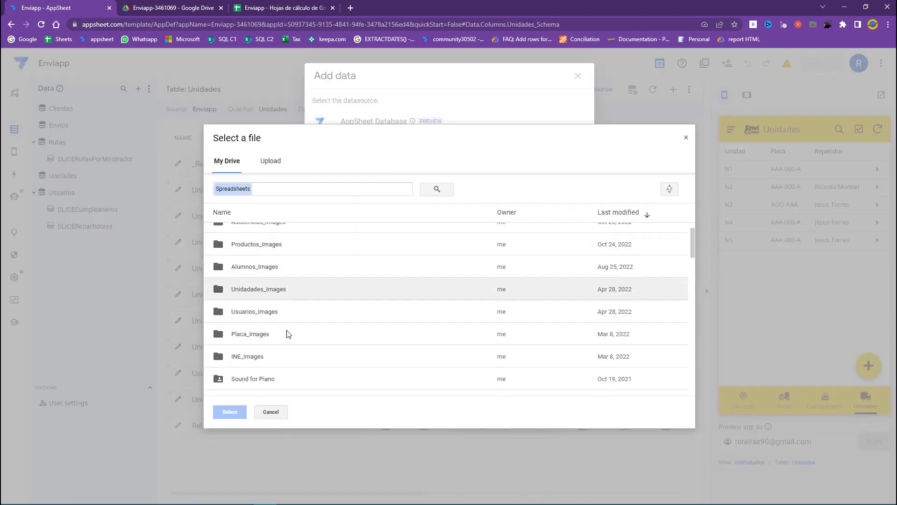
{"action": "scroll", "coordinate": [287, 334], "scroll_direction": "down", "scroll_amount": 5}
{"action": "double_click", "coordinate": [250, 335]}
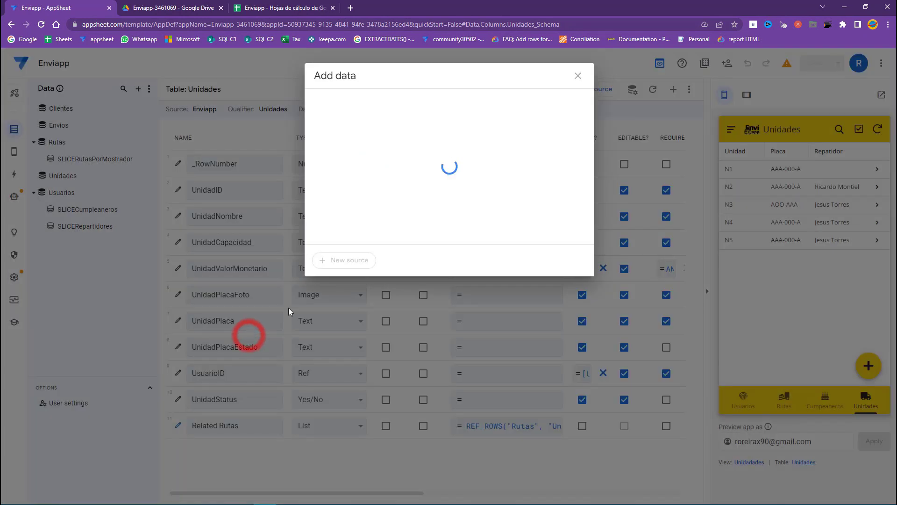
{"action": "left_click", "coordinate": [503, 157]}
{"action": "left_click", "coordinate": [451, 221]}
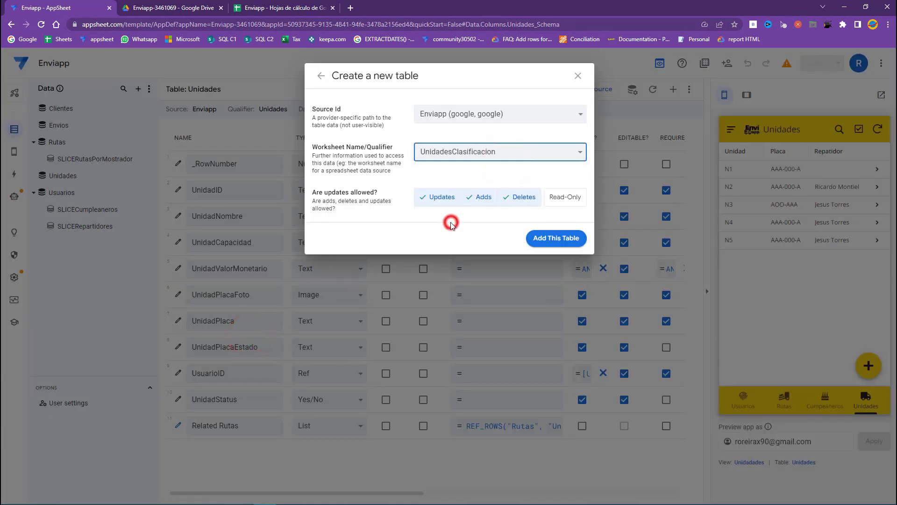
{"action": "left_click", "coordinate": [568, 240]}
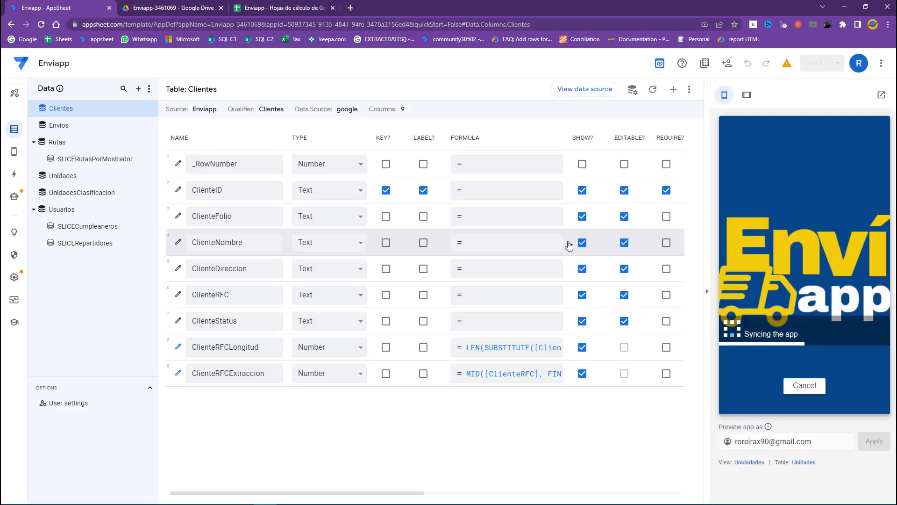
{"action": "mouse_move", "coordinate": [82, 192]}
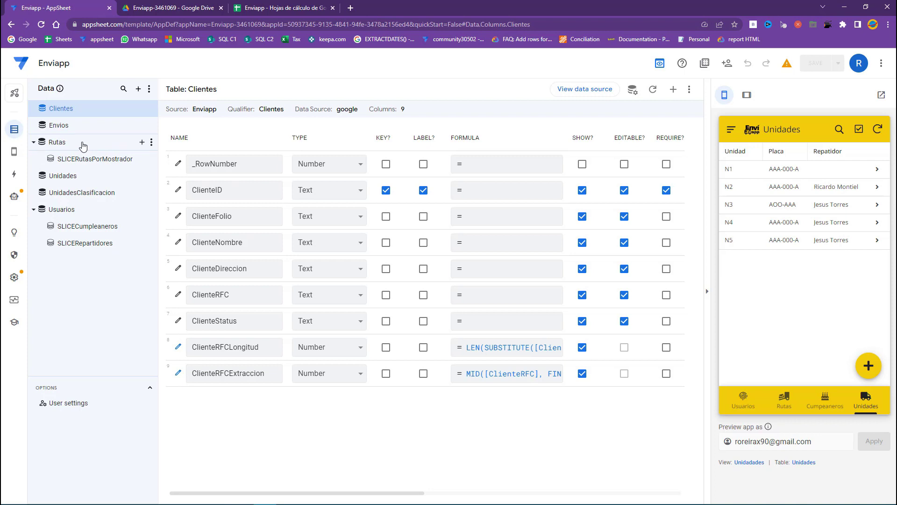
Make ClasificacionImagen a required Image column and save the app
{"action": "left_click", "coordinate": [89, 191]}
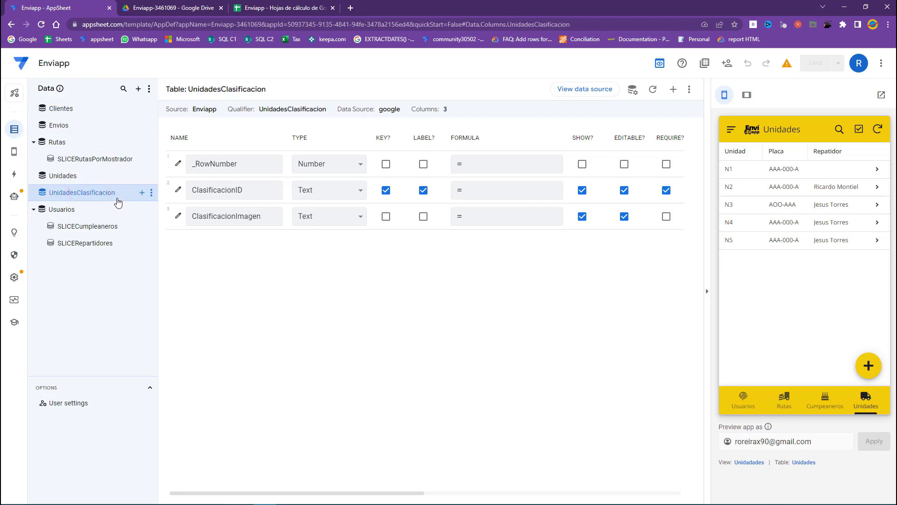
{"action": "left_click", "coordinate": [340, 215]}
{"action": "key", "text": "i"}
{"action": "key", "text": "Return"}
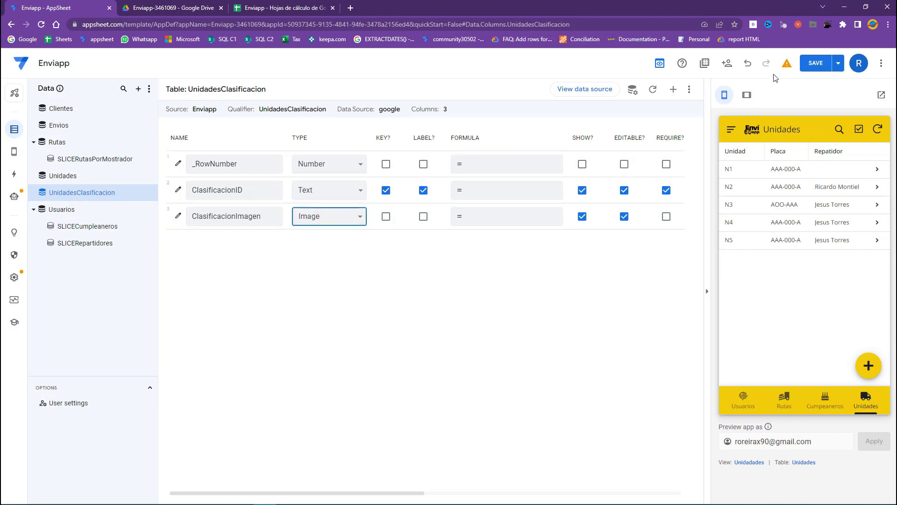
{"action": "left_click", "coordinate": [666, 217]}
{"action": "left_click", "coordinate": [814, 64]}
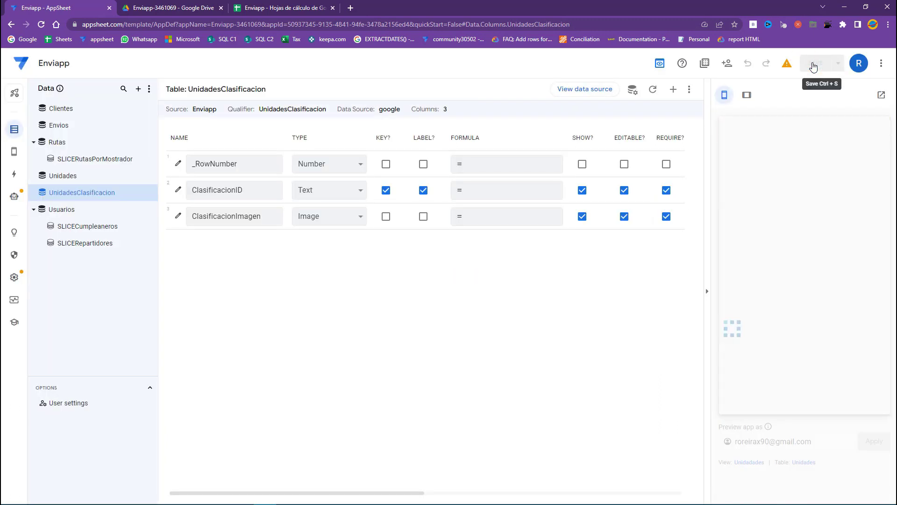
{"action": "left_click", "coordinate": [63, 151]}
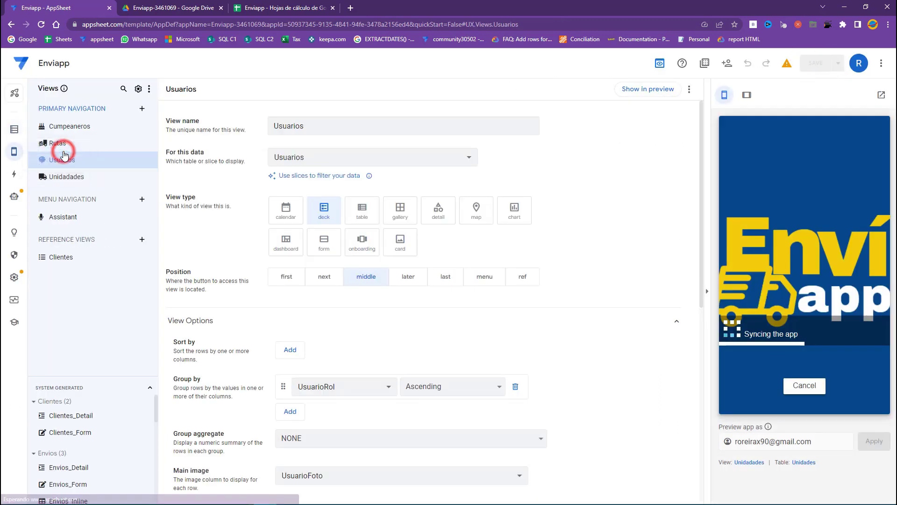
Create a new table view named Clasificacion showing UnidadesClasificacion data
{"action": "left_click", "coordinate": [311, 125]}
{"action": "mouse_move", "coordinate": [91, 160]}
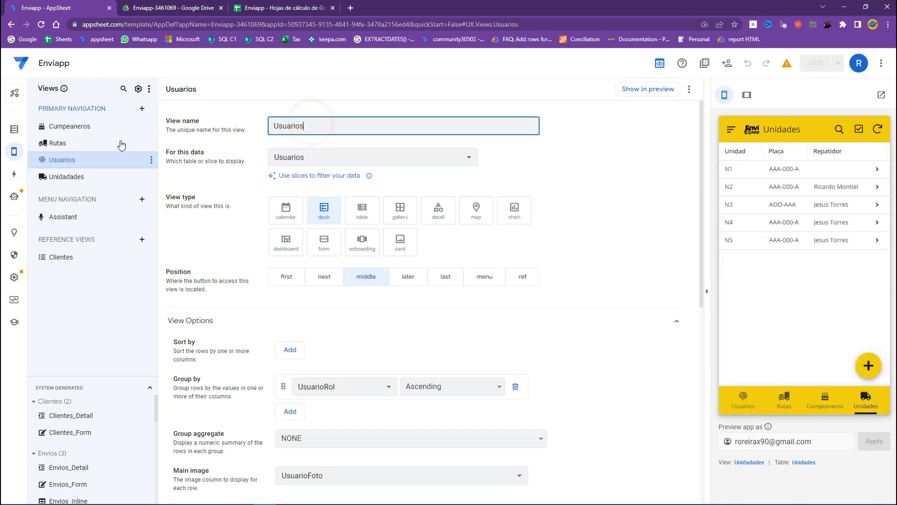
{"action": "left_click", "coordinate": [143, 109]}
{"action": "left_click", "coordinate": [325, 355]}
{"action": "left_click", "coordinate": [320, 125]}
{"action": "triple_click", "coordinate": [272, 126]}
{"action": "type", "text": "Clasificacion"}
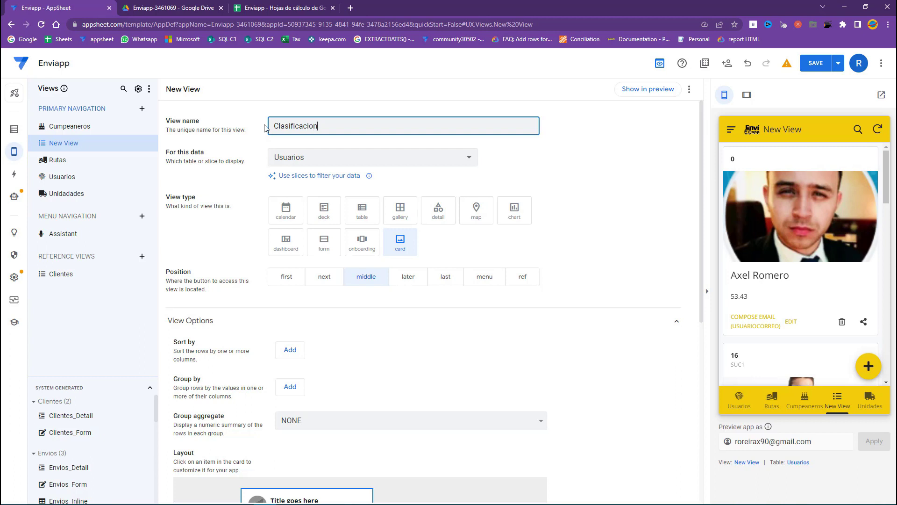
{"action": "left_click", "coordinate": [332, 154]}
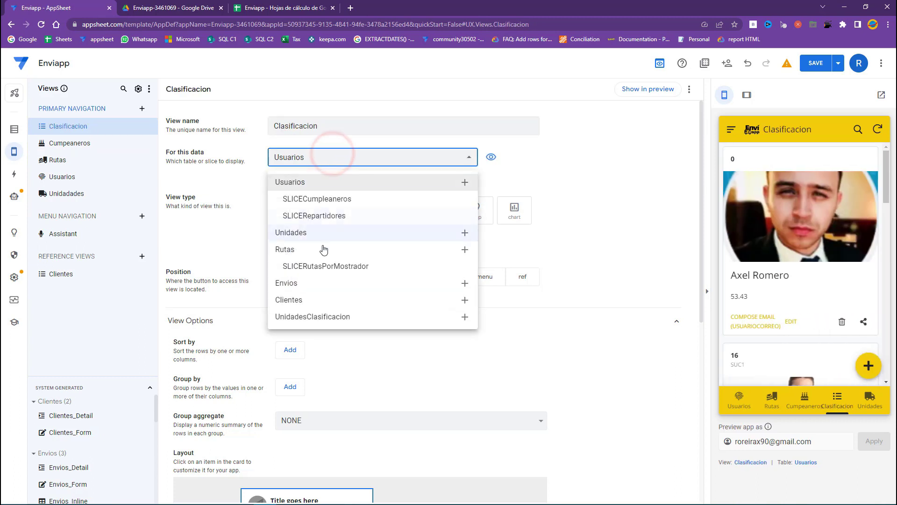
{"action": "left_click", "coordinate": [318, 316]}
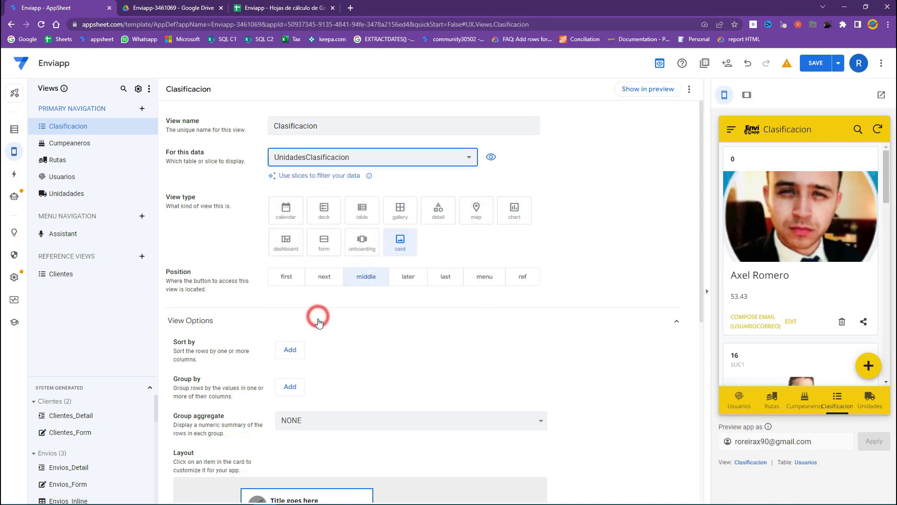
{"action": "left_click", "coordinate": [353, 218]}
Give the view display name Clasificación, position it in the menu, and save
{"action": "scroll", "coordinate": [329, 355], "scroll_direction": "down", "scroll_amount": 3}
{"action": "left_click", "coordinate": [220, 428]}
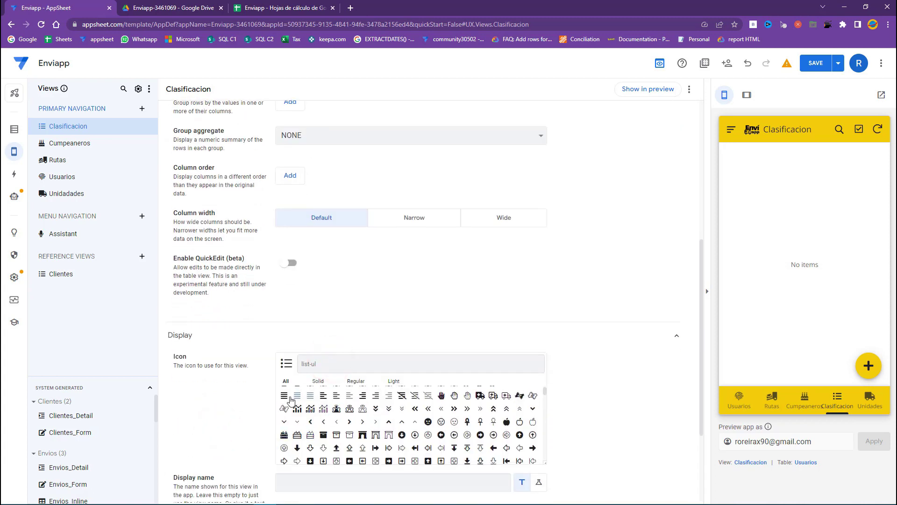
{"action": "scroll", "coordinate": [322, 401], "scroll_direction": "down", "scroll_amount": 1}
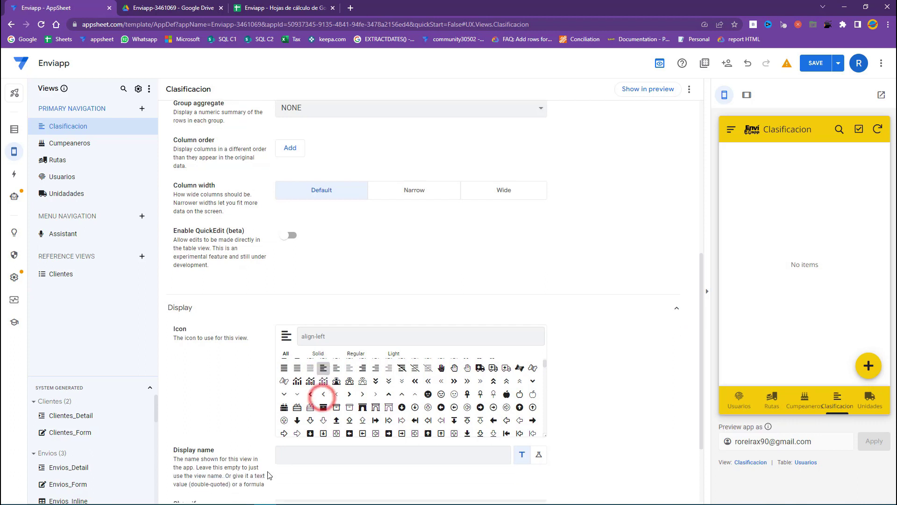
{"action": "left_click", "coordinate": [304, 433]}
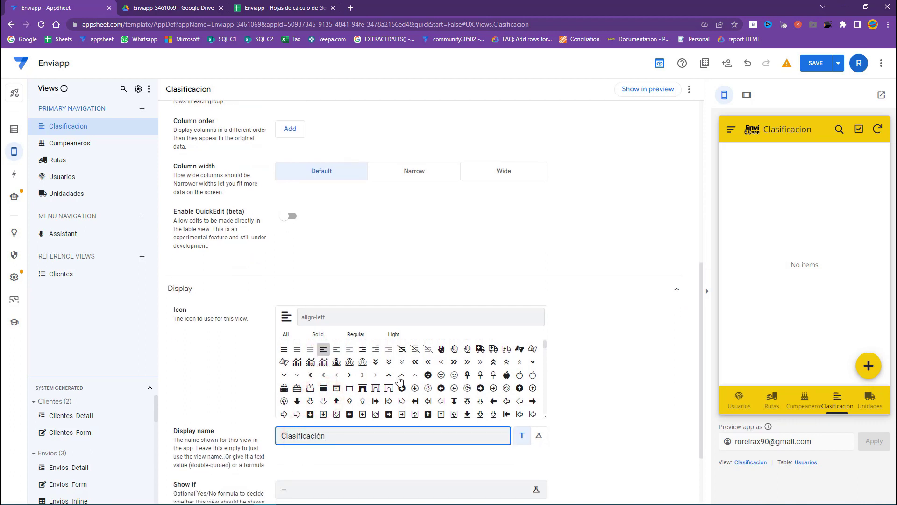
{"action": "scroll", "coordinate": [515, 235], "scroll_direction": "up", "scroll_amount": 6}
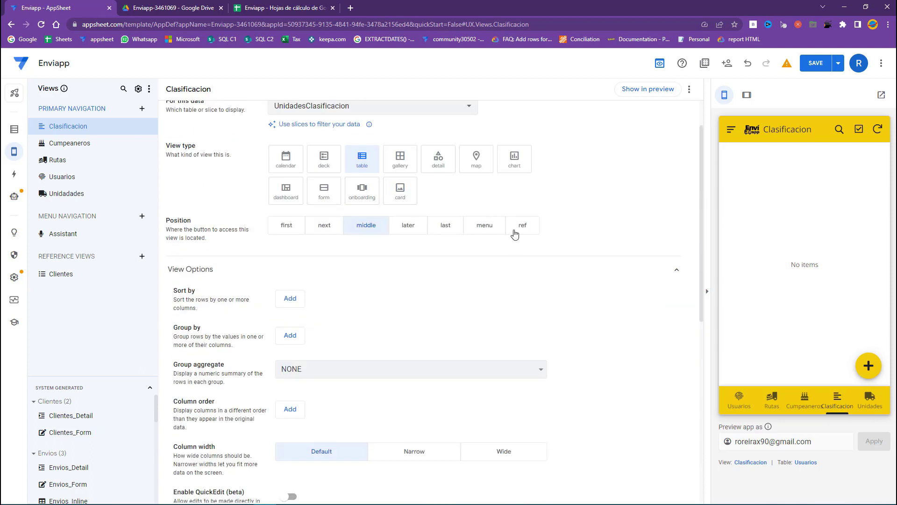
{"action": "left_click", "coordinate": [486, 225]}
{"action": "left_click", "coordinate": [814, 63]}
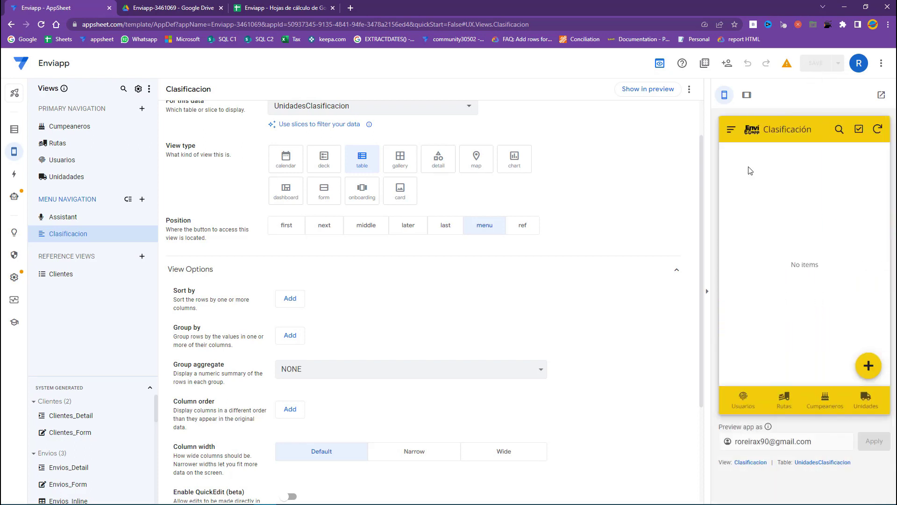
Remove the UNIQUEID() initial value from the ClasificacionID column and save the app
{"action": "left_click", "coordinate": [734, 135]}
{"action": "left_click", "coordinate": [757, 161]}
{"action": "left_click", "coordinate": [865, 362]}
{"action": "double_click", "coordinate": [801, 182]}
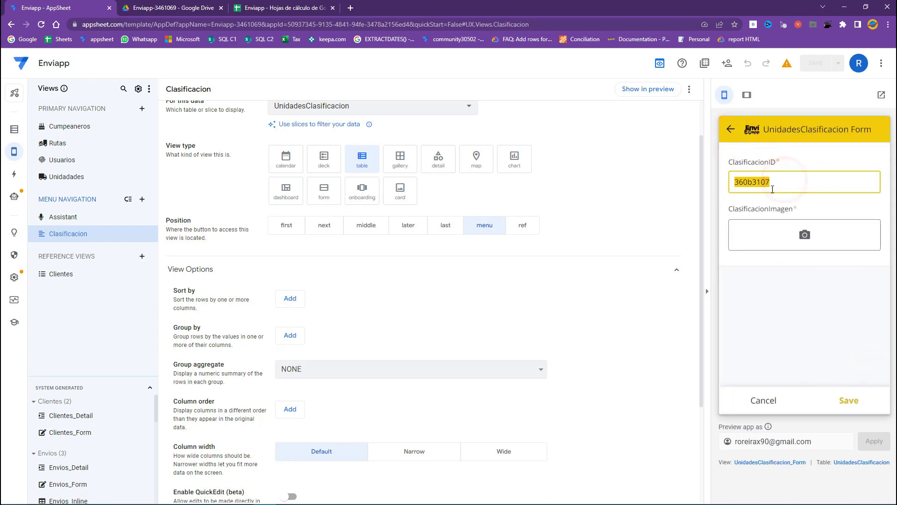
{"action": "left_click", "coordinate": [847, 463]}
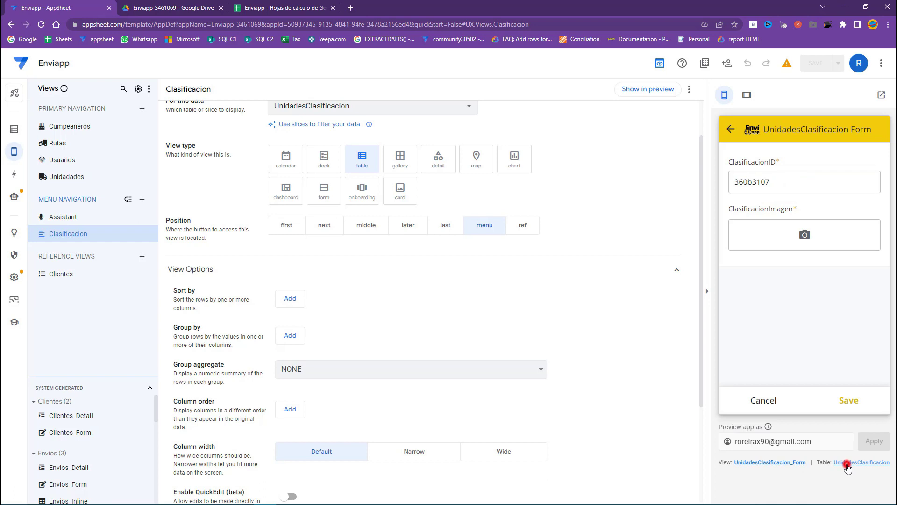
{"action": "left_click_drag", "start_coordinate": [419, 497], "coordinate": [502, 495]}
{"action": "left_click", "coordinate": [595, 194]}
{"action": "left_click_drag", "start_coordinate": [428, 137], "coordinate": [218, 137]}
{"action": "key", "text": "Delete"}
{"action": "left_click", "coordinate": [650, 473]}
{"action": "left_click", "coordinate": [821, 58]}
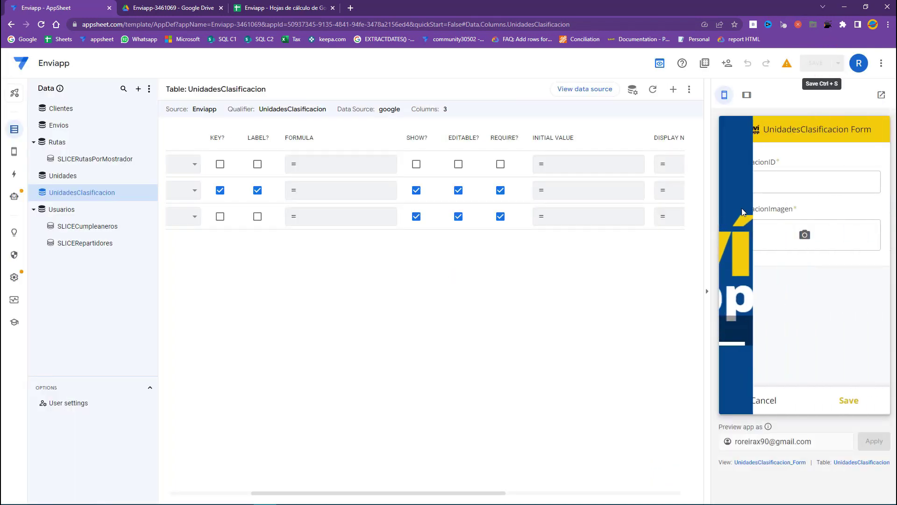
{"action": "type", "text": "Suv"}
Save the Suv classification with its Suv vehicle diagram image
{"action": "left_click", "coordinate": [764, 241]}
{"action": "left_click", "coordinate": [610, 156]}
{"action": "key", "text": "Escape"}
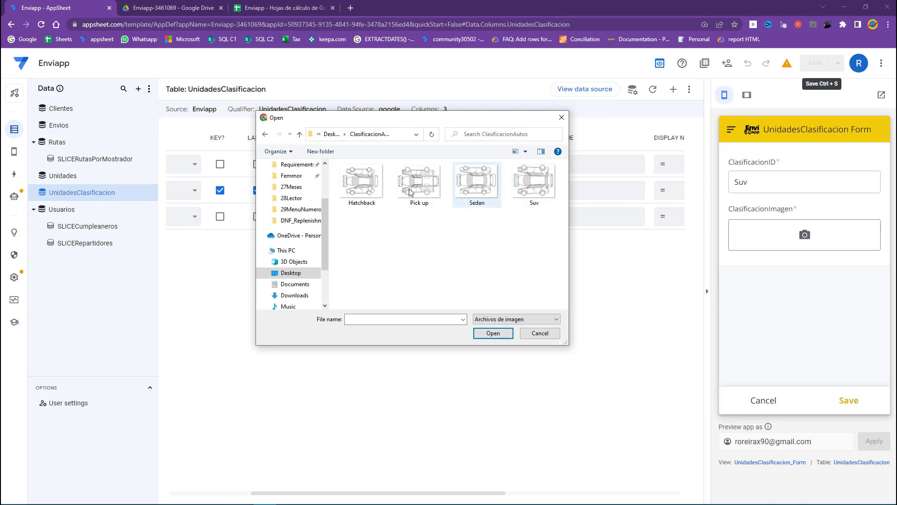
{"action": "left_click", "coordinate": [531, 187]}
{"action": "left_click", "coordinate": [500, 332]}
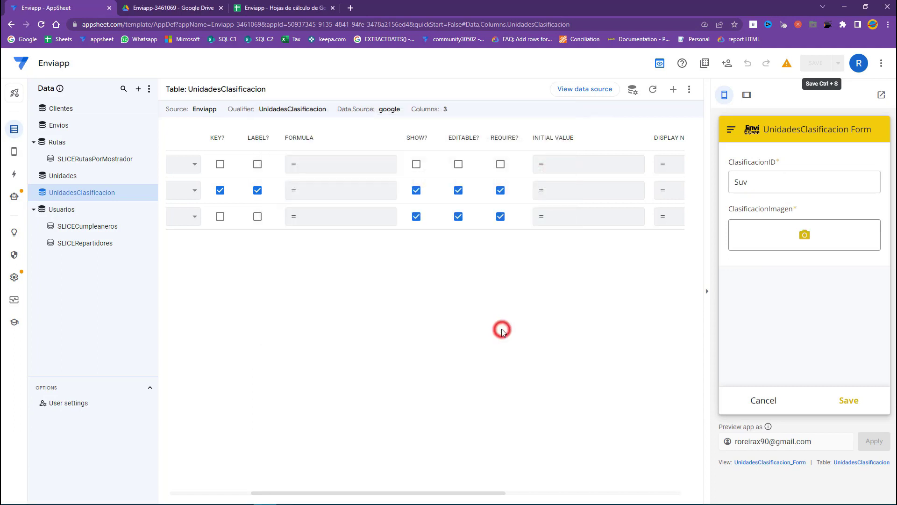
{"action": "left_click", "coordinate": [841, 402]}
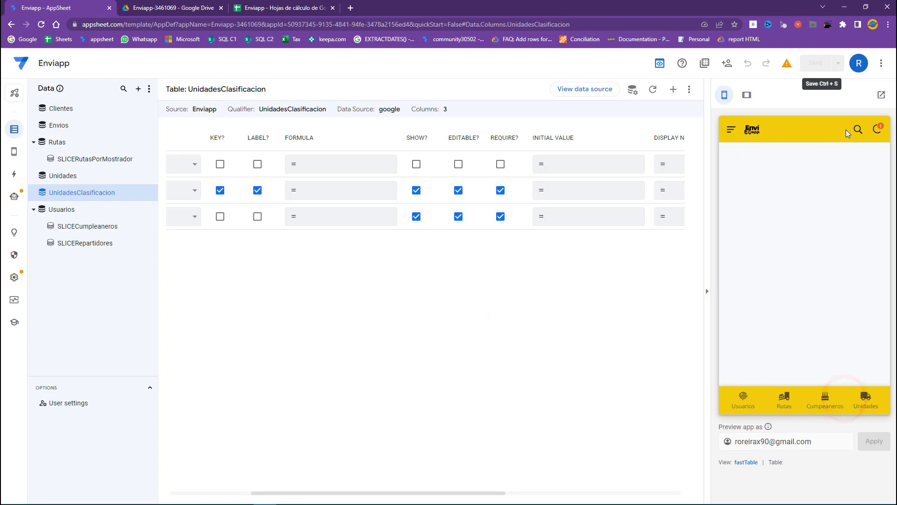
Add the Sedan classification with its Sedan diagram image
{"action": "left_click", "coordinate": [730, 130]}
{"action": "left_click", "coordinate": [760, 164]}
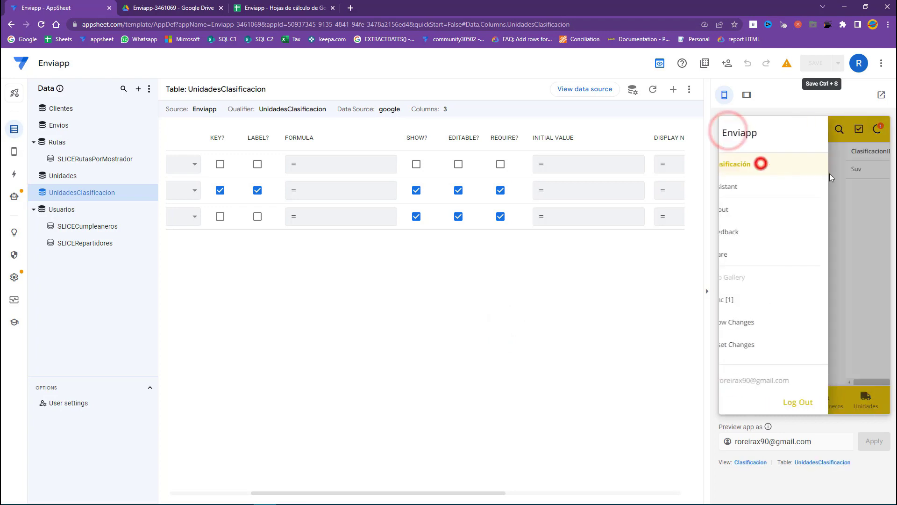
{"action": "left_click", "coordinate": [869, 360]}
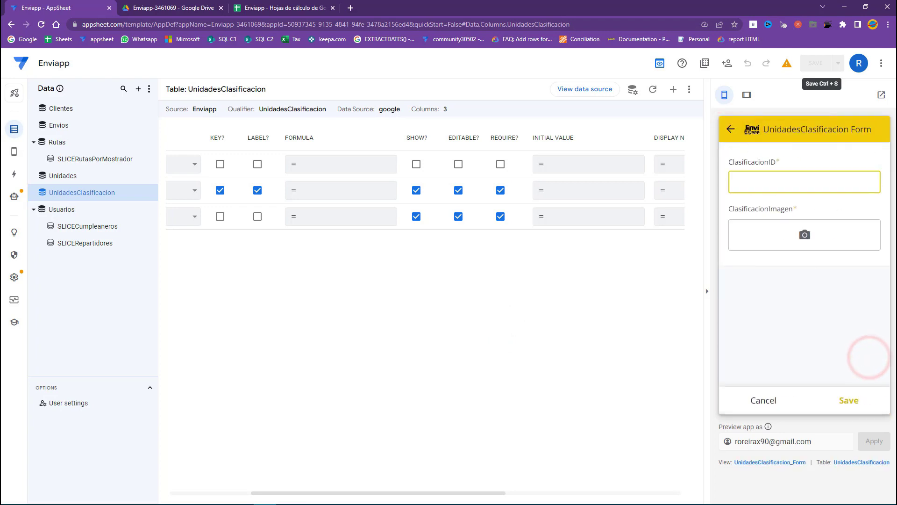
{"action": "left_click", "coordinate": [761, 172]}
{"action": "type", "text": "san"}
{"action": "key", "text": "BackSpace"}
{"action": "left_click", "coordinate": [786, 237]}
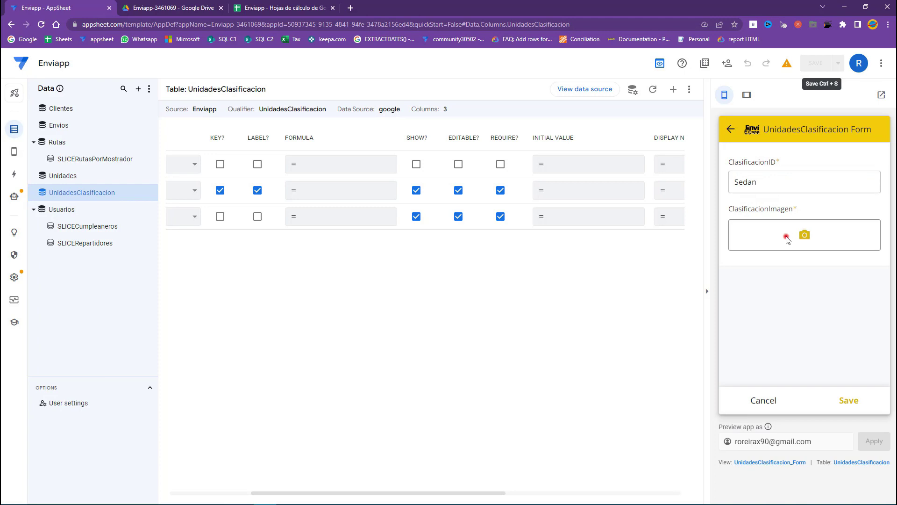
{"action": "double_click", "coordinate": [467, 192]}
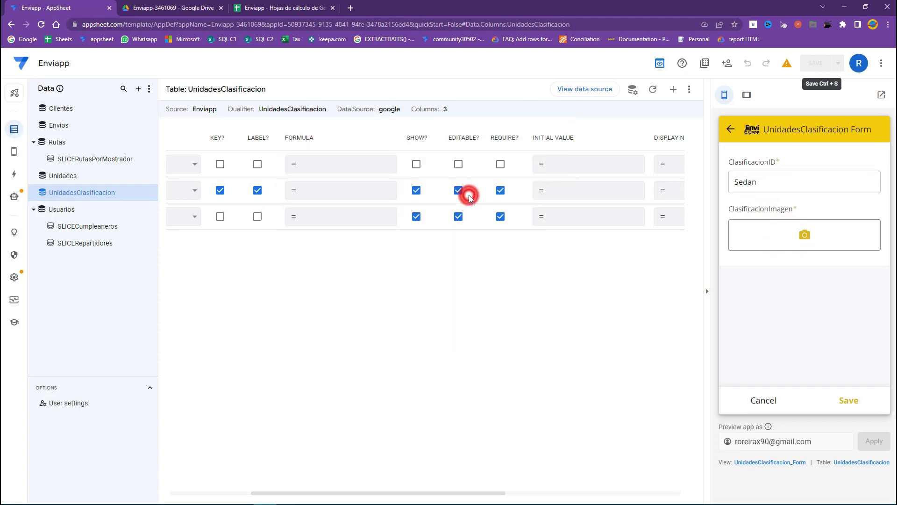
{"action": "left_click", "coordinate": [849, 401]}
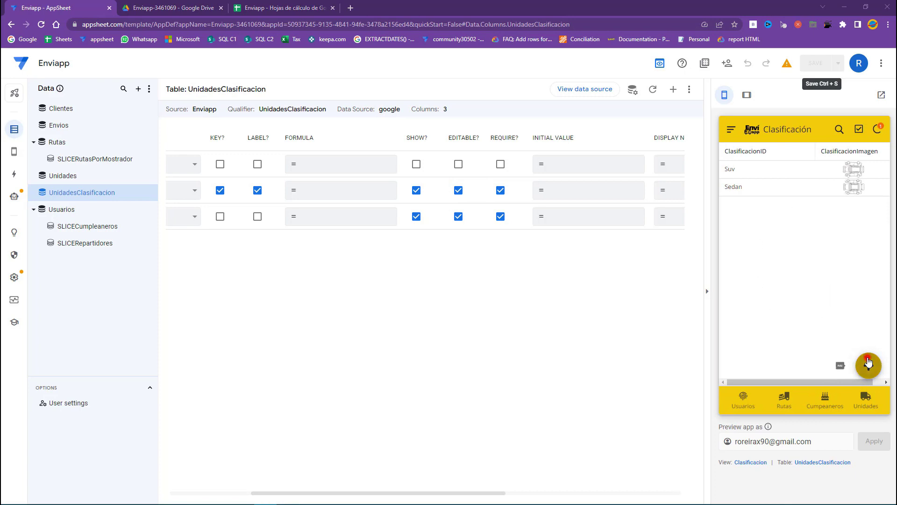
Add the Hatchback classification with its Hatchback diagram image
{"action": "left_click", "coordinate": [868, 362]}
{"action": "type", "text": "Hatchback"}
{"action": "left_click", "coordinate": [784, 228]}
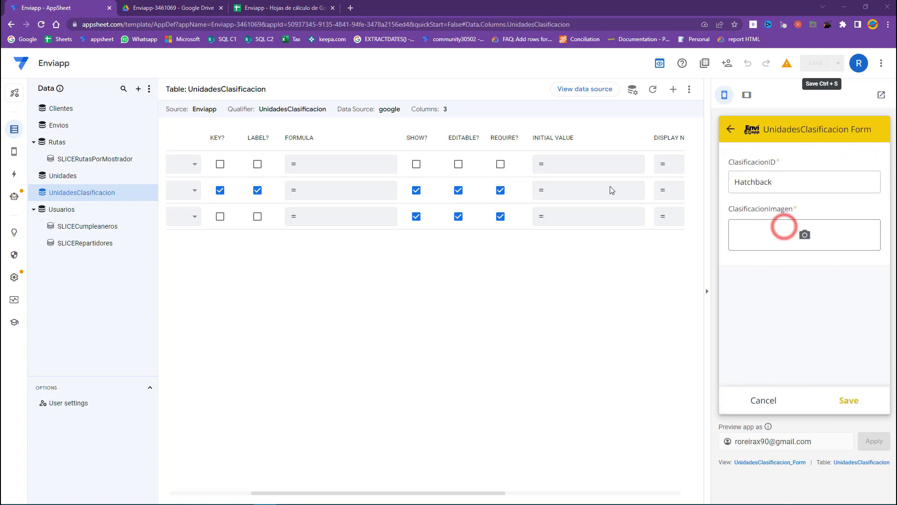
{"action": "double_click", "coordinate": [369, 186]}
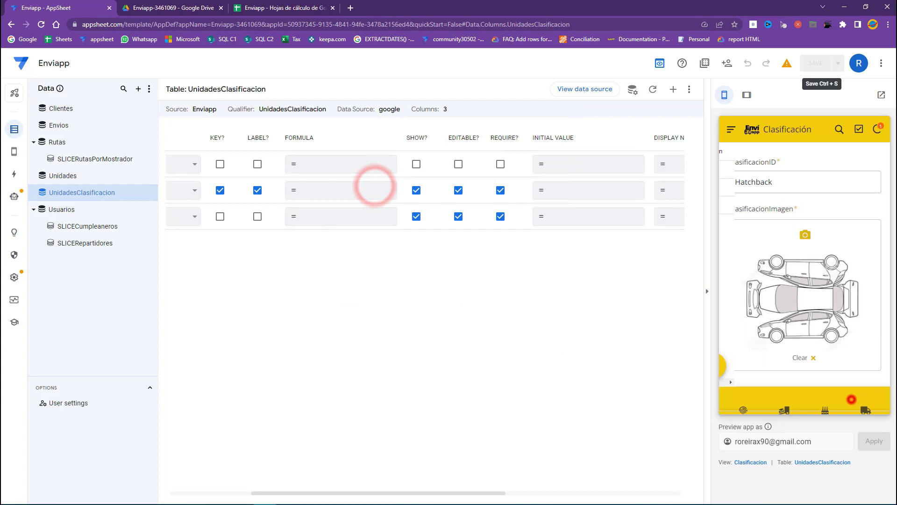
{"action": "left_click", "coordinate": [851, 399]}
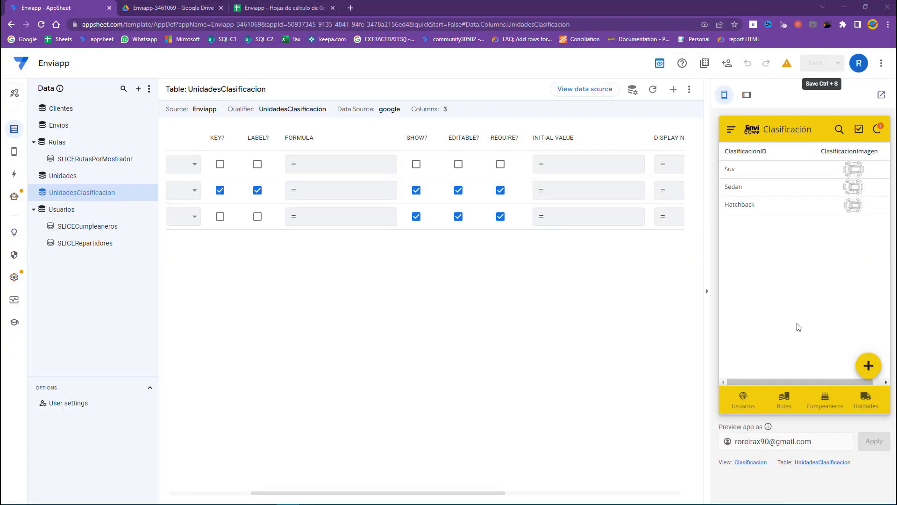
Add the Pick up classification with its diagram image and sync the app
{"action": "left_click", "coordinate": [868, 365]}
{"action": "left_click", "coordinate": [760, 183]}
{"action": "type", "text": "Pick up"}
{"action": "left_click", "coordinate": [772, 228]}
{"action": "double_click", "coordinate": [413, 191]}
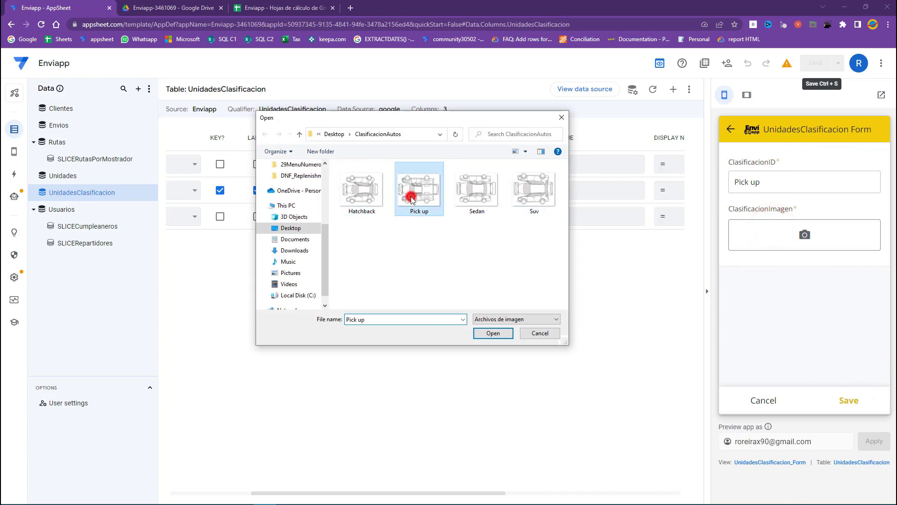
{"action": "left_click", "coordinate": [849, 401]}
{"action": "left_click", "coordinate": [883, 135]}
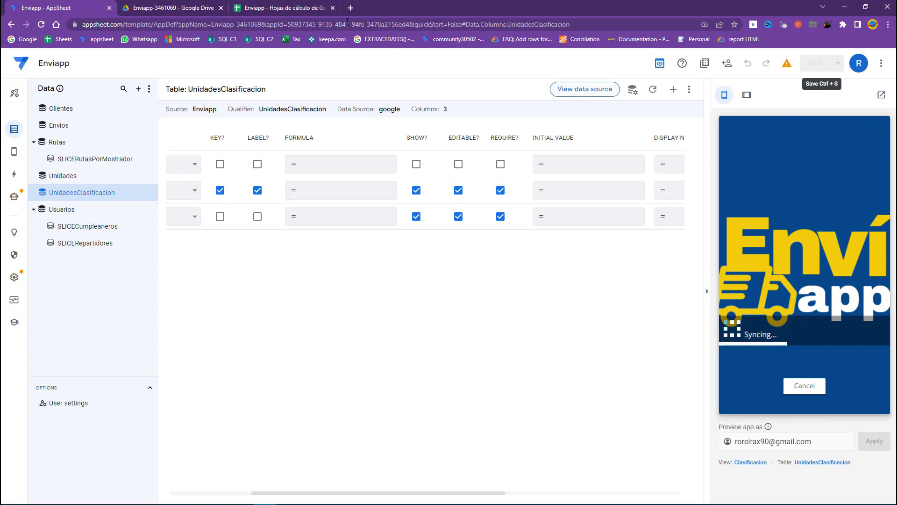
{"action": "left_click", "coordinate": [183, 5]}
Go up from the data folder to Mi unidad and browse the Unidades_Images folder
{"action": "left_click", "coordinate": [174, 95]}
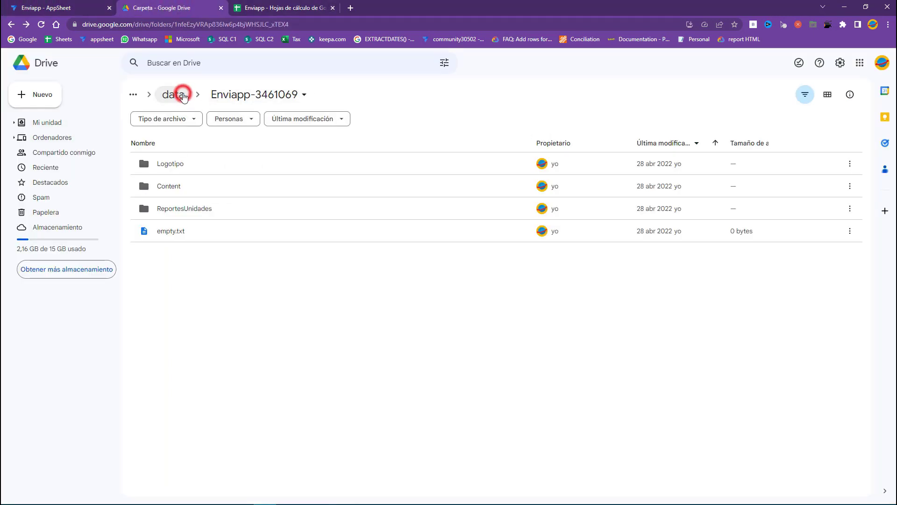
{"action": "left_click", "coordinate": [208, 95]}
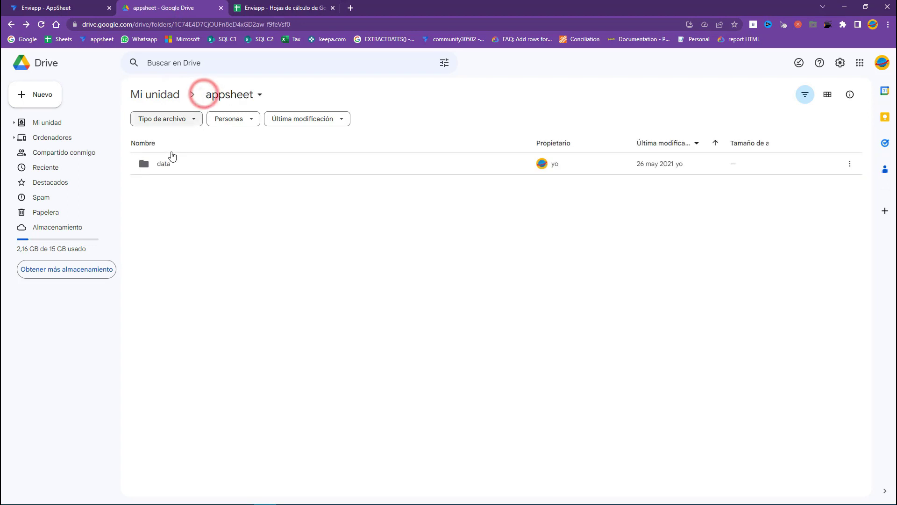
{"action": "left_click", "coordinate": [163, 95]}
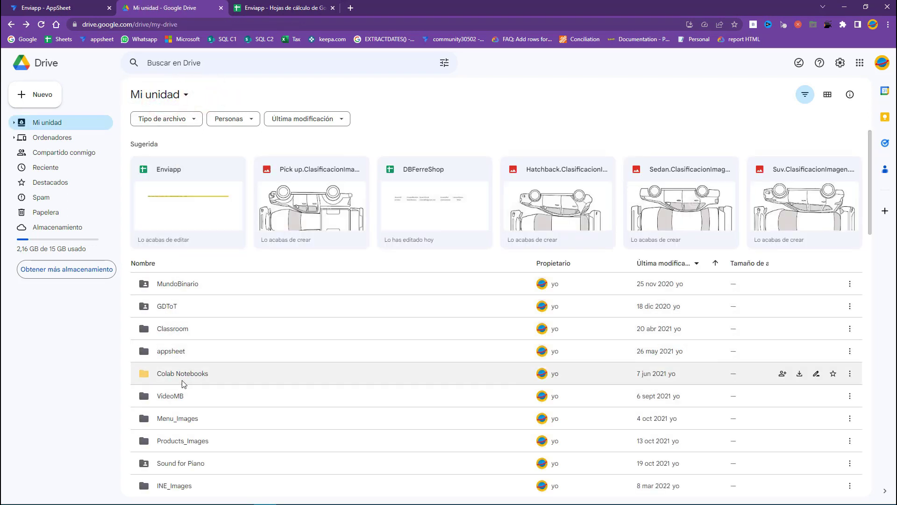
{"action": "scroll", "coordinate": [188, 394], "scroll_direction": "down", "scroll_amount": 2}
{"action": "scroll", "coordinate": [189, 428], "scroll_direction": "down", "scroll_amount": 2}
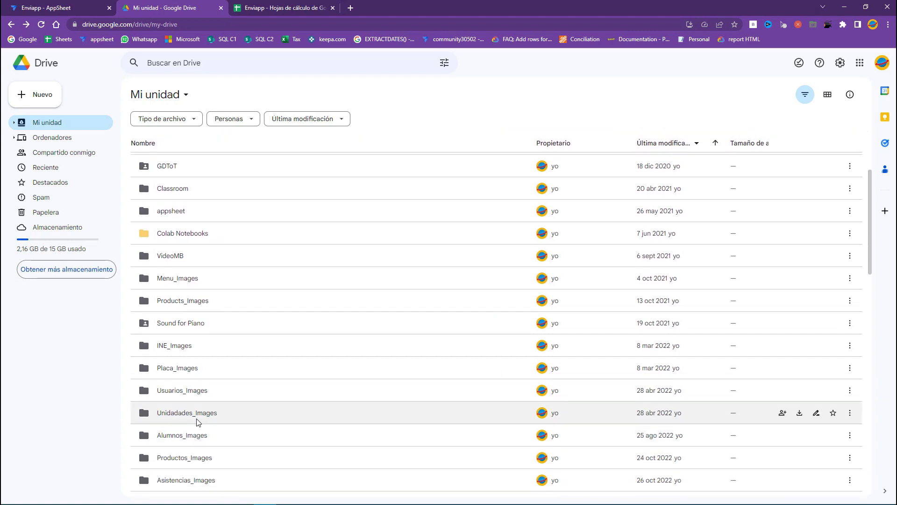
{"action": "double_click", "coordinate": [201, 419]}
{"action": "left_click", "coordinate": [11, 24]}
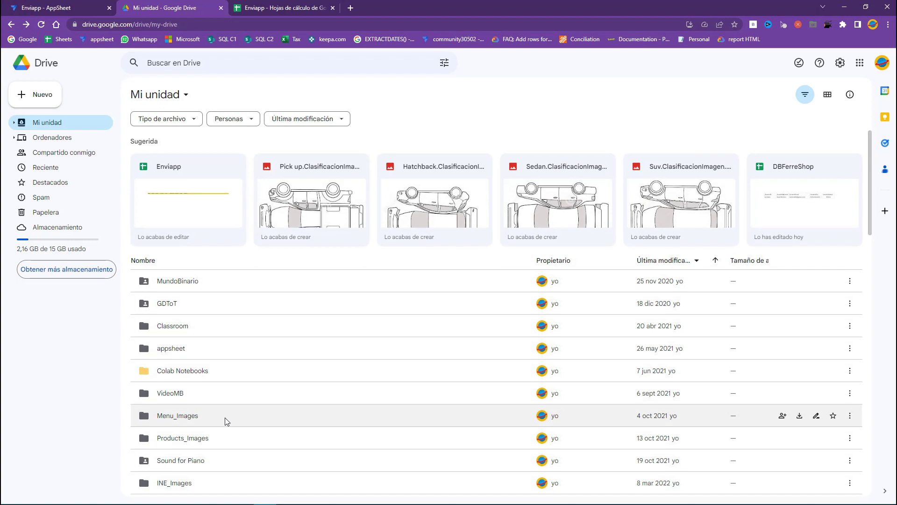
{"action": "scroll", "coordinate": [220, 451], "scroll_direction": "down", "scroll_amount": 1}
{"action": "scroll", "coordinate": [221, 452], "scroll_direction": "down", "scroll_amount": 1}
{"action": "scroll", "coordinate": [220, 451], "scroll_direction": "down", "scroll_amount": 1}
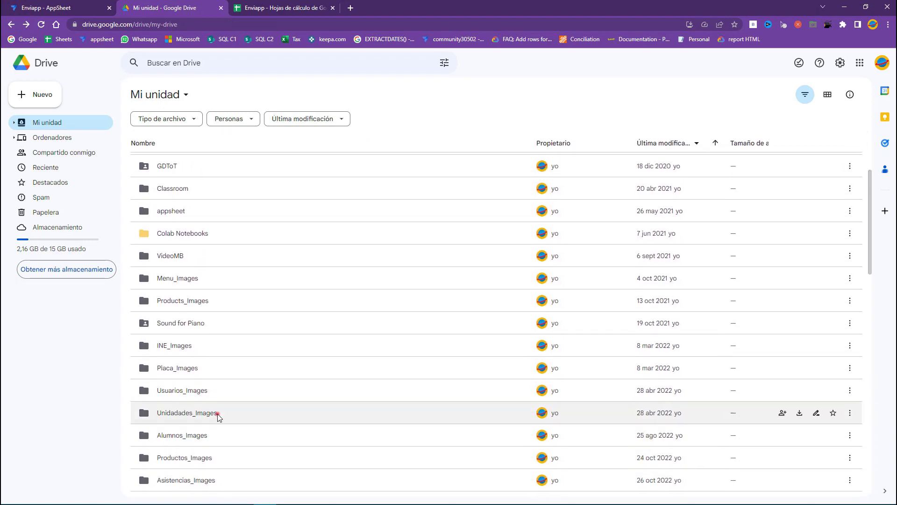
{"action": "double_click", "coordinate": [217, 414]}
{"action": "left_click", "coordinate": [11, 24]}
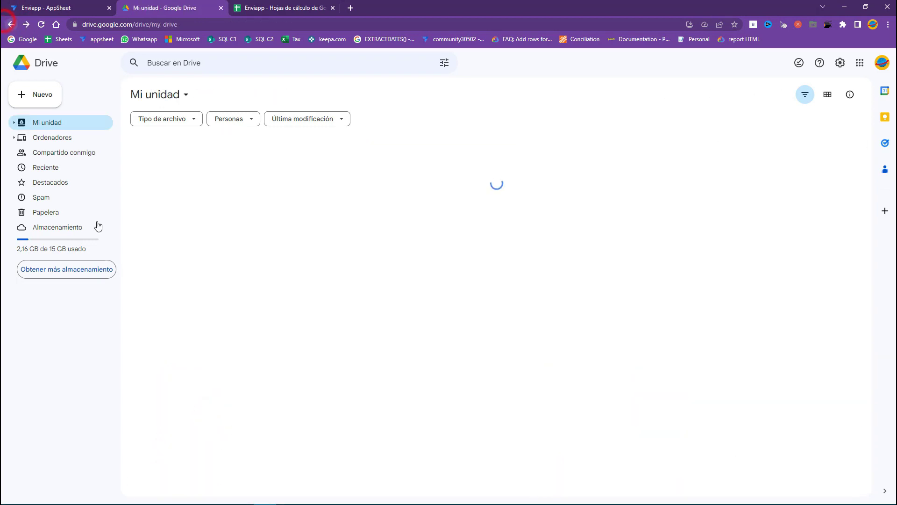
Check the Pick up image file, then open the UnidadesClasificacion_Images folder
{"action": "scroll", "coordinate": [215, 444], "scroll_direction": "down", "scroll_amount": 2}
{"action": "scroll", "coordinate": [215, 444], "scroll_direction": "down", "scroll_amount": 1}
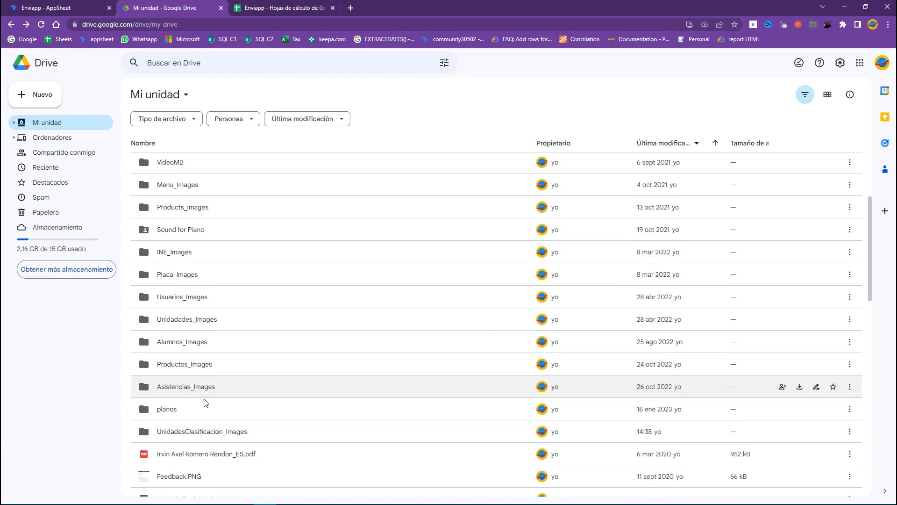
{"action": "scroll", "coordinate": [200, 423], "scroll_direction": "down", "scroll_amount": 1}
{"action": "scroll", "coordinate": [197, 402], "scroll_direction": "up", "scroll_amount": 3}
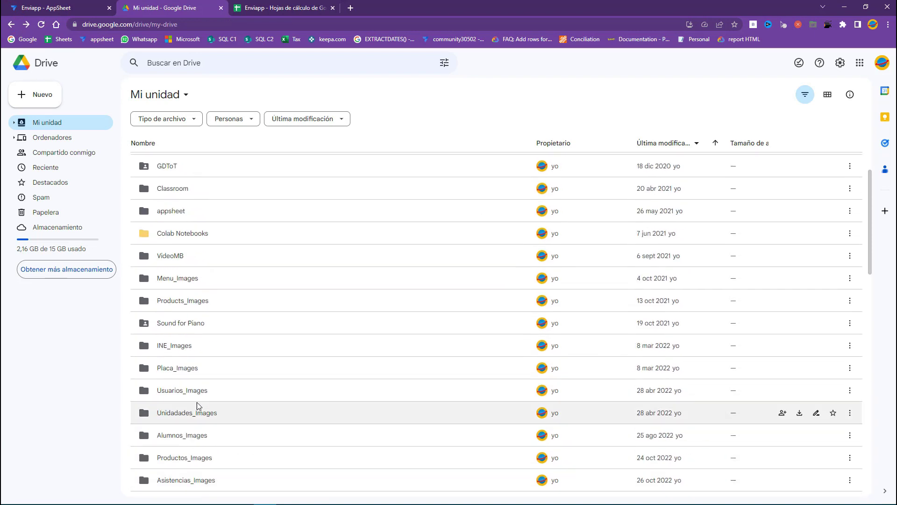
{"action": "scroll", "coordinate": [203, 285], "scroll_direction": "up", "scroll_amount": 1}
{"action": "scroll", "coordinate": [205, 288], "scroll_direction": "up", "scroll_amount": 2}
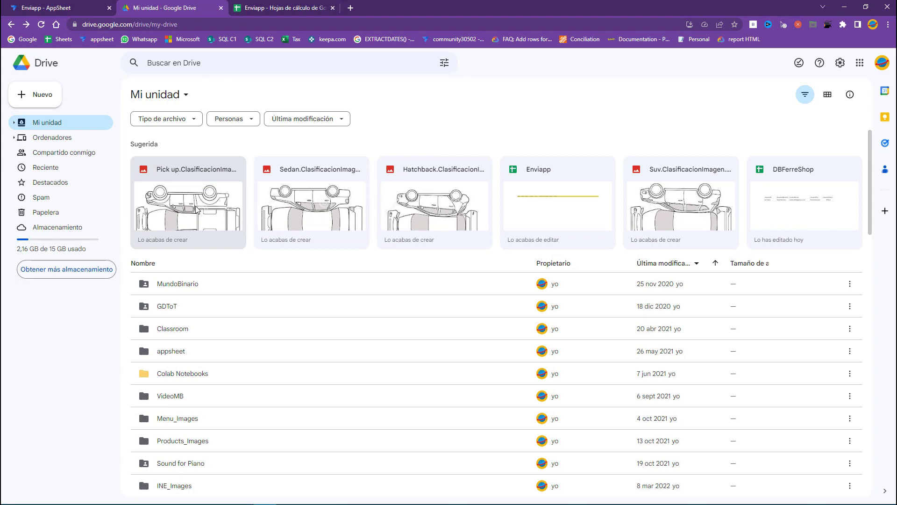
{"action": "right_click", "coordinate": [196, 209]}
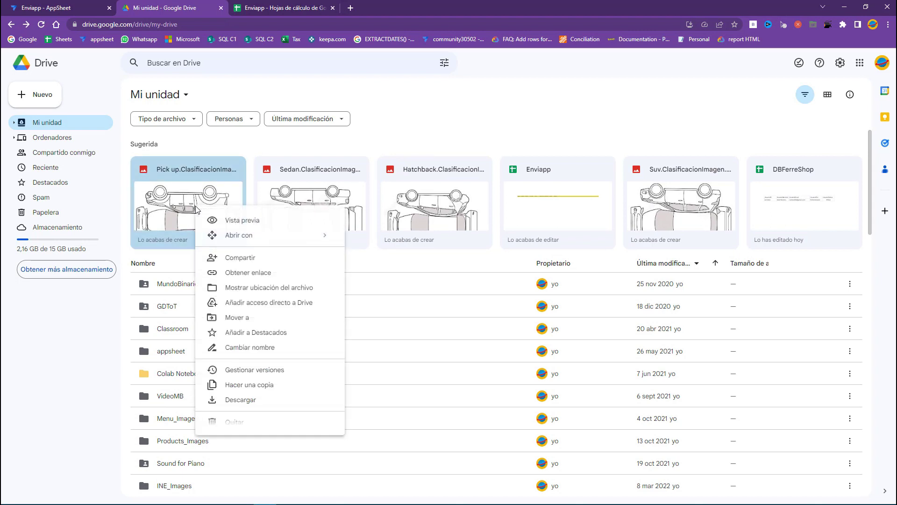
{"action": "left_click", "coordinate": [107, 340]}
{"action": "scroll", "coordinate": [186, 387], "scroll_direction": "down", "scroll_amount": 1}
{"action": "scroll", "coordinate": [191, 400], "scroll_direction": "down", "scroll_amount": 1}
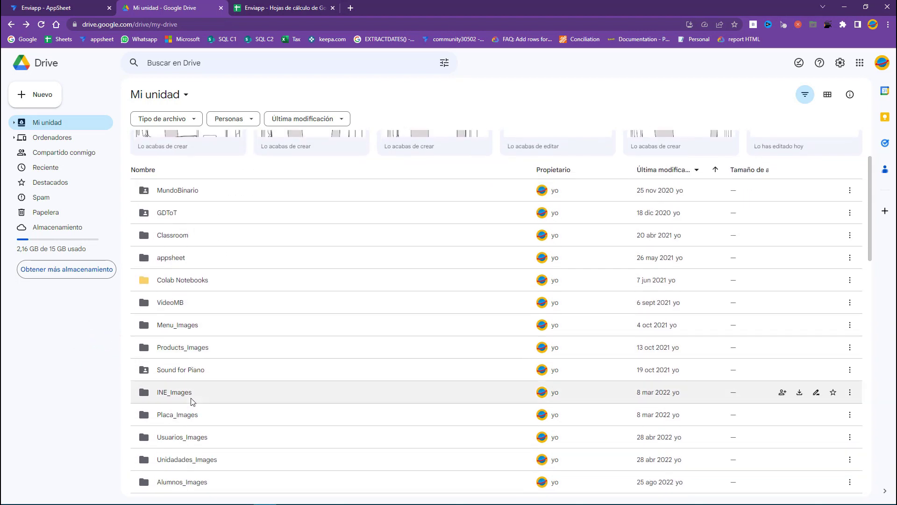
{"action": "scroll", "coordinate": [192, 403], "scroll_direction": "down", "scroll_amount": 1}
{"action": "scroll", "coordinate": [194, 405], "scroll_direction": "down", "scroll_amount": 1}
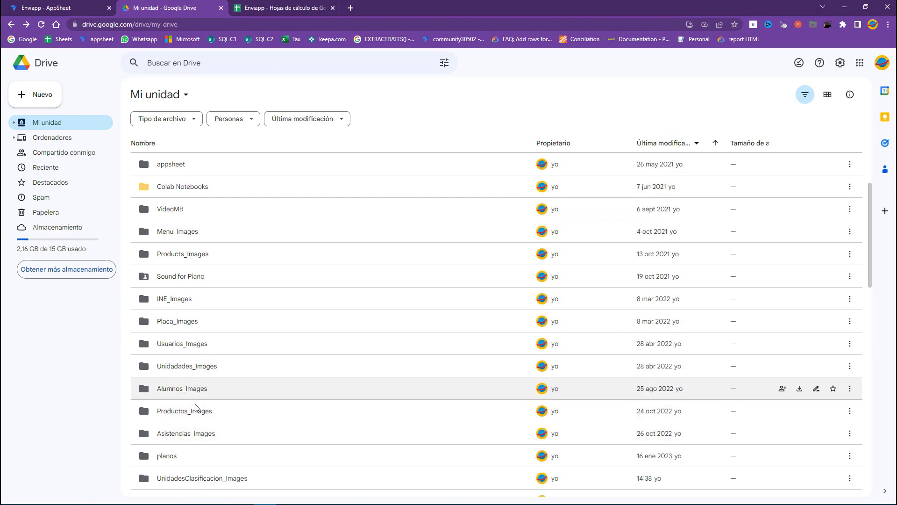
{"action": "double_click", "coordinate": [202, 481]}
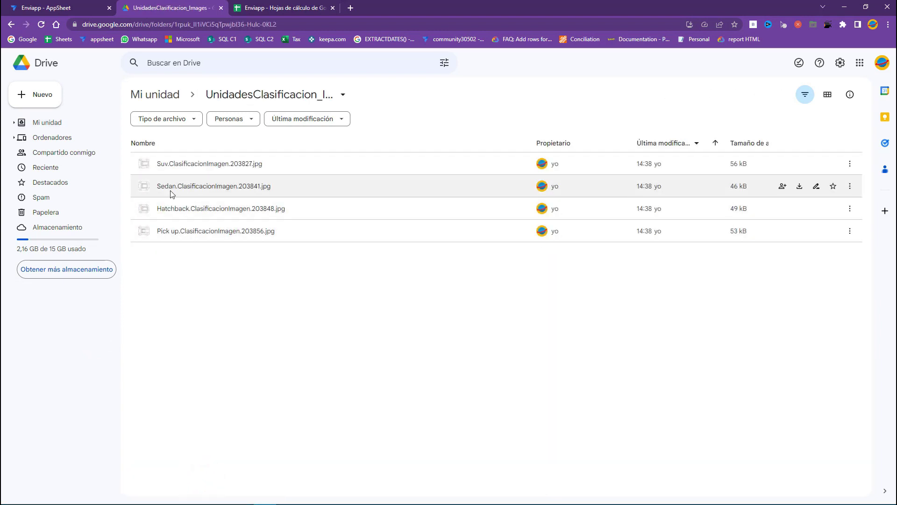
{"action": "left_click", "coordinate": [263, 6]}
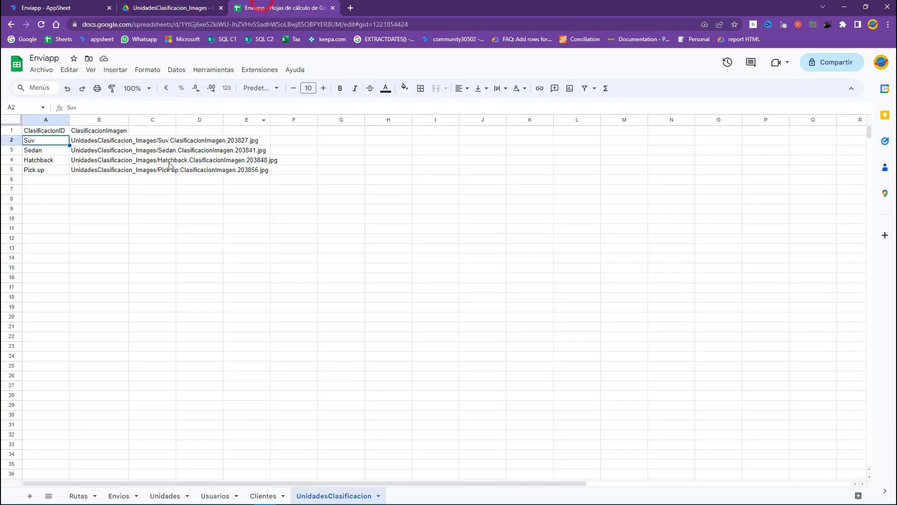
Look at a new unit form in the app's Unidades view, then cancel it
{"action": "left_click", "coordinate": [89, 4]}
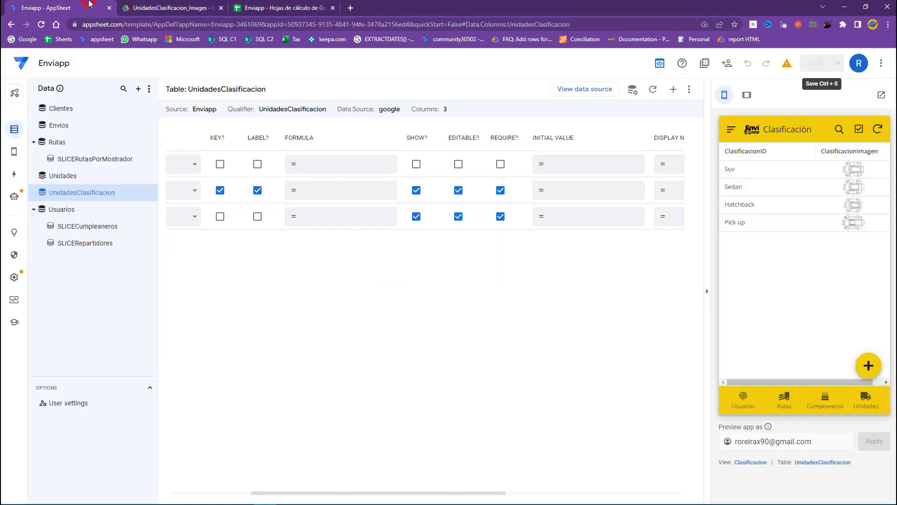
{"action": "left_click", "coordinate": [874, 408]}
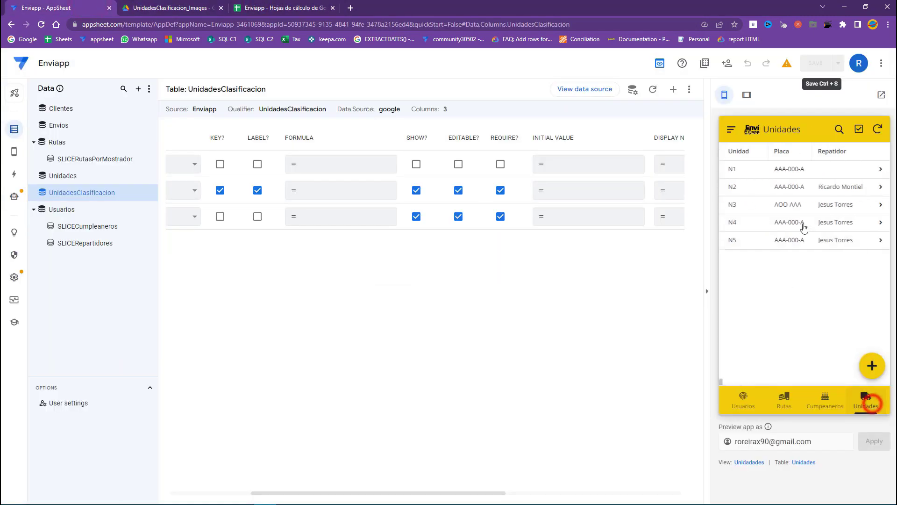
{"action": "left_click", "coordinate": [864, 363]}
{"action": "scroll", "coordinate": [779, 301], "scroll_direction": "down", "scroll_amount": 3}
{"action": "left_click", "coordinate": [766, 409]}
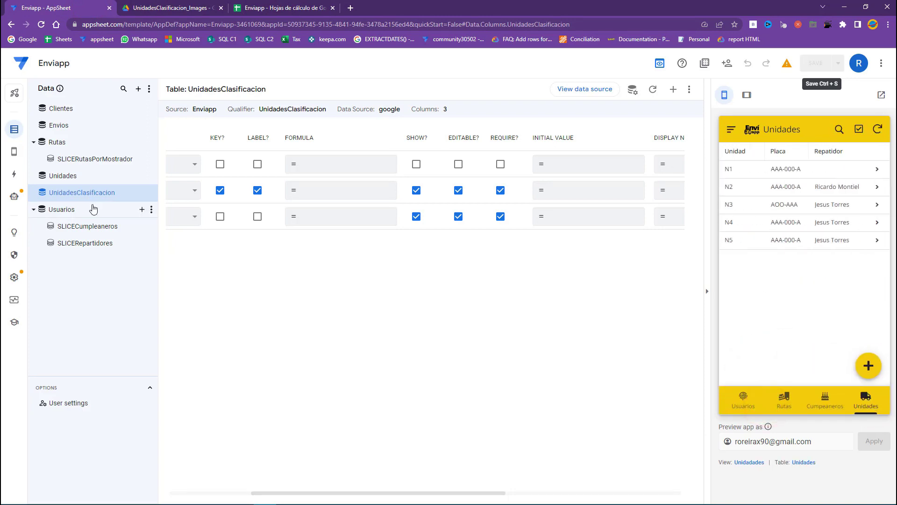
Enter the header ClasificacionID in cell J1 of the Unidades sheet
{"action": "left_click", "coordinate": [261, 6]}
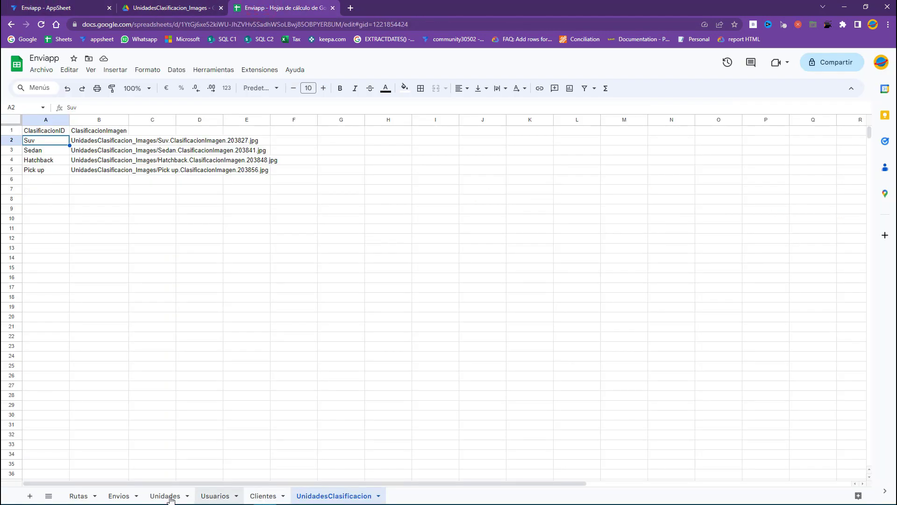
{"action": "left_click", "coordinate": [163, 496]}
{"action": "left_click", "coordinate": [217, 220]}
{"action": "left_click", "coordinate": [780, 128]}
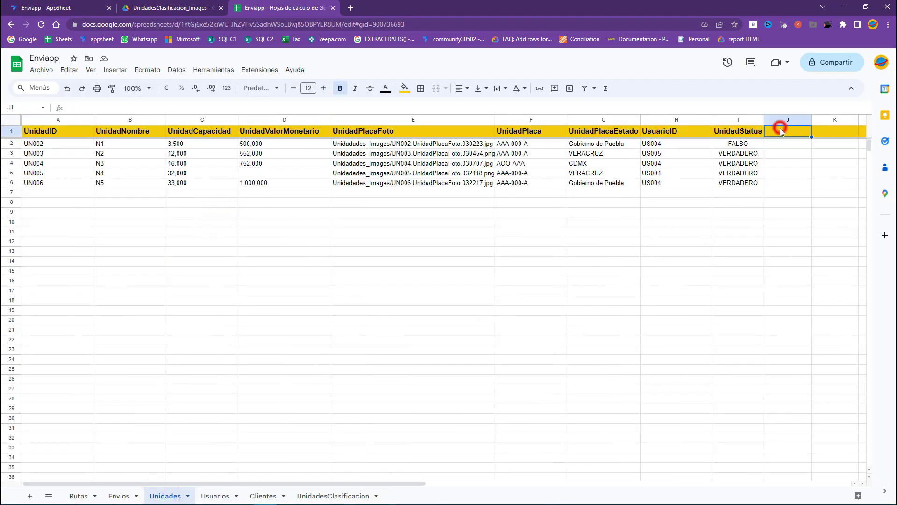
{"action": "type", "text": "Clasificacion"}
{"action": "key", "text": "Return"}
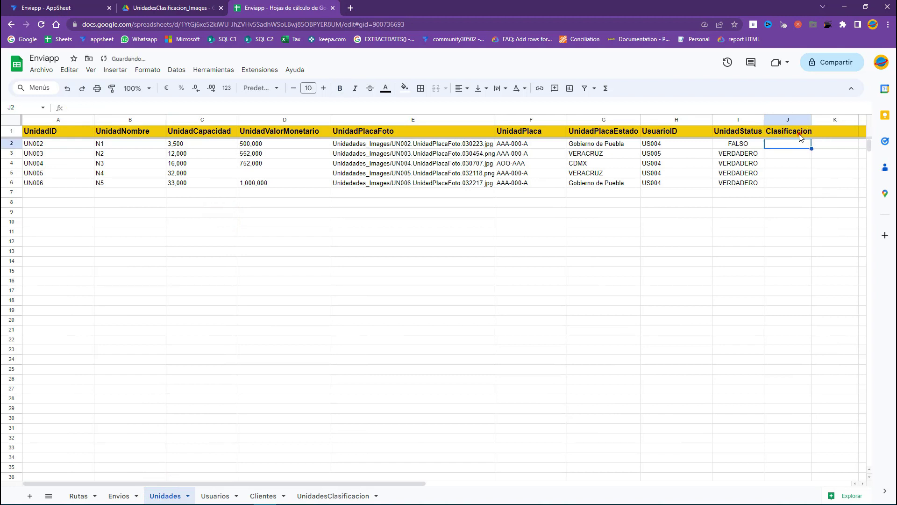
{"action": "left_click", "coordinate": [800, 132]}
{"action": "left_click", "coordinate": [183, 107]}
{"action": "type", "text": "ID"}
{"action": "key", "text": "Return"}
{"action": "left_click", "coordinate": [67, 6]}
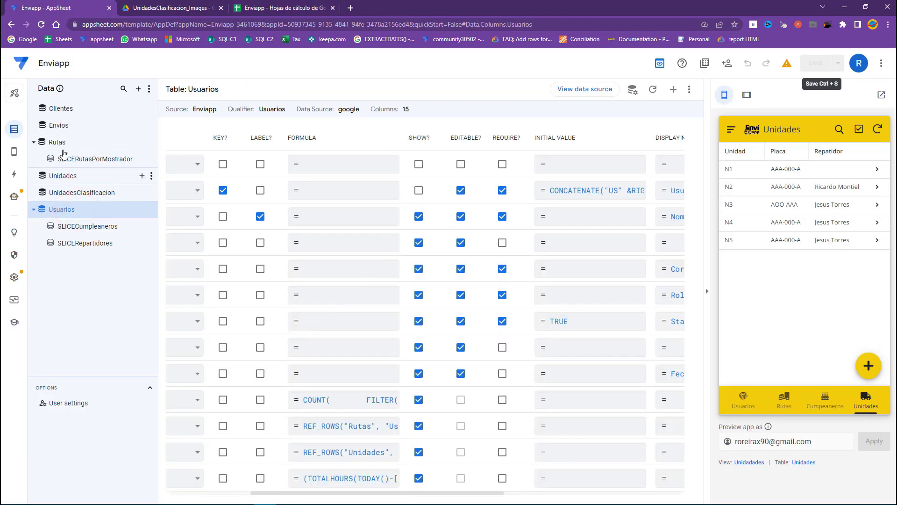
Regenerate the Unidades schema and make ClasificacionID a Ref column with a source table
{"action": "left_click", "coordinate": [652, 89]}
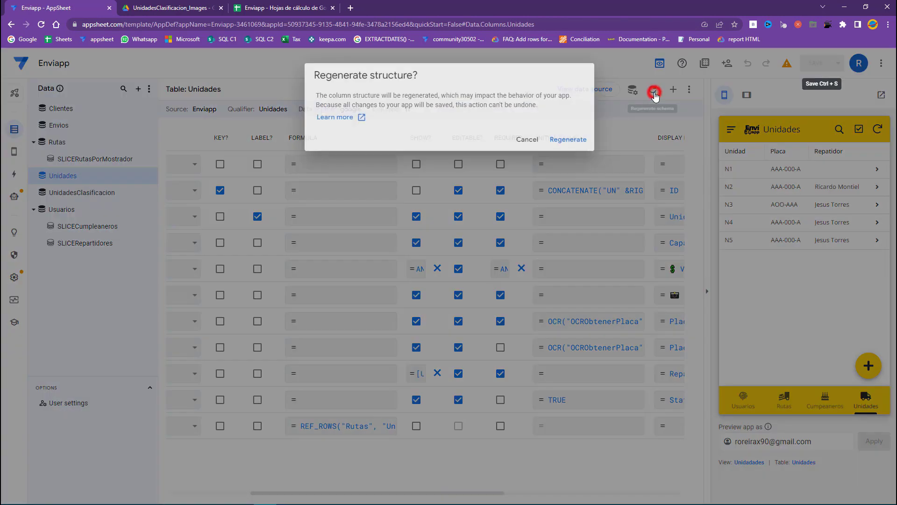
{"action": "left_click", "coordinate": [567, 140]}
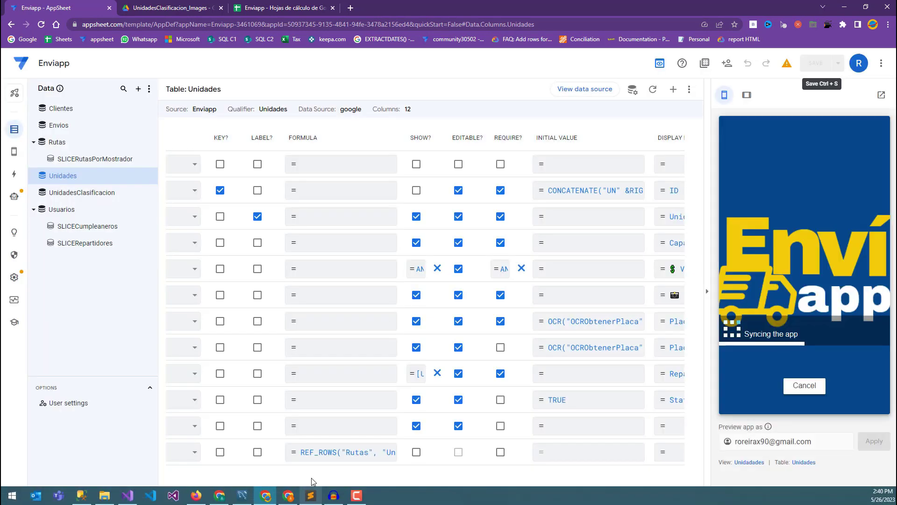
{"action": "left_click", "coordinate": [312, 491]}
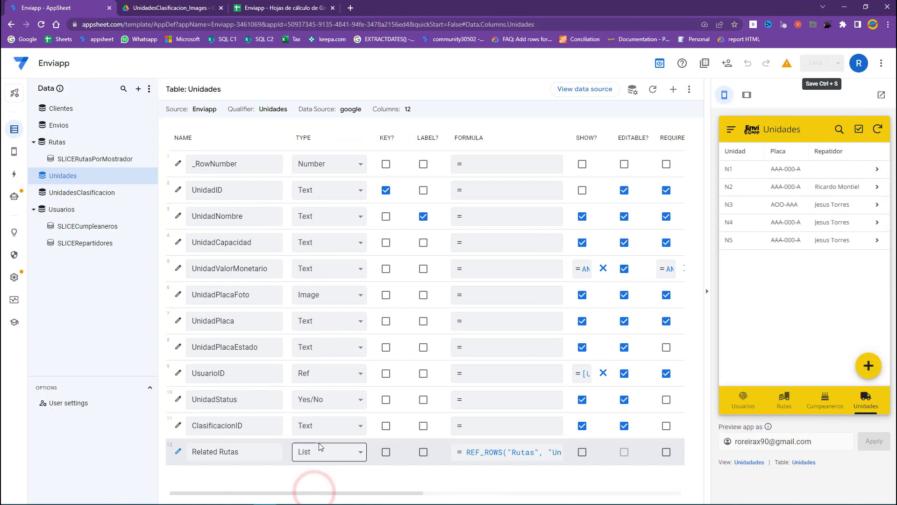
{"action": "left_click", "coordinate": [318, 426]}
{"action": "key", "text": "r"}
{"action": "key", "text": "Return"}
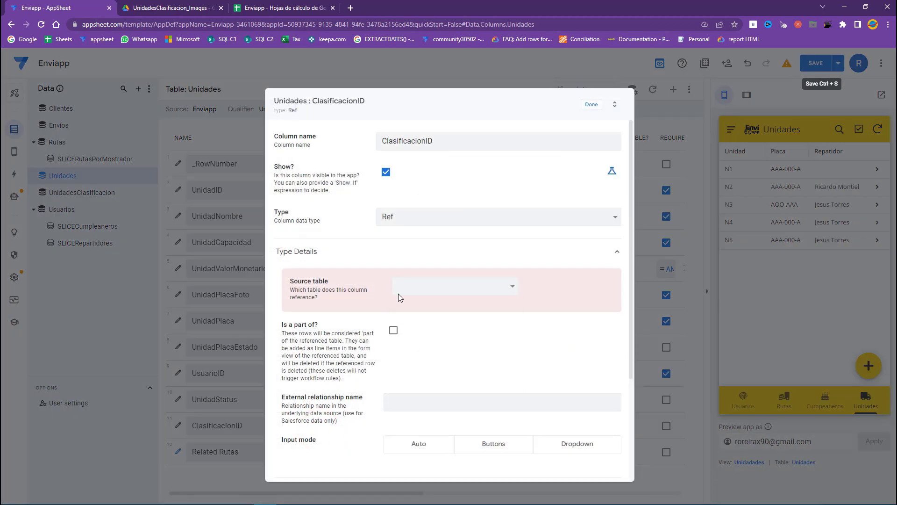
{"action": "left_click", "coordinate": [398, 294]}
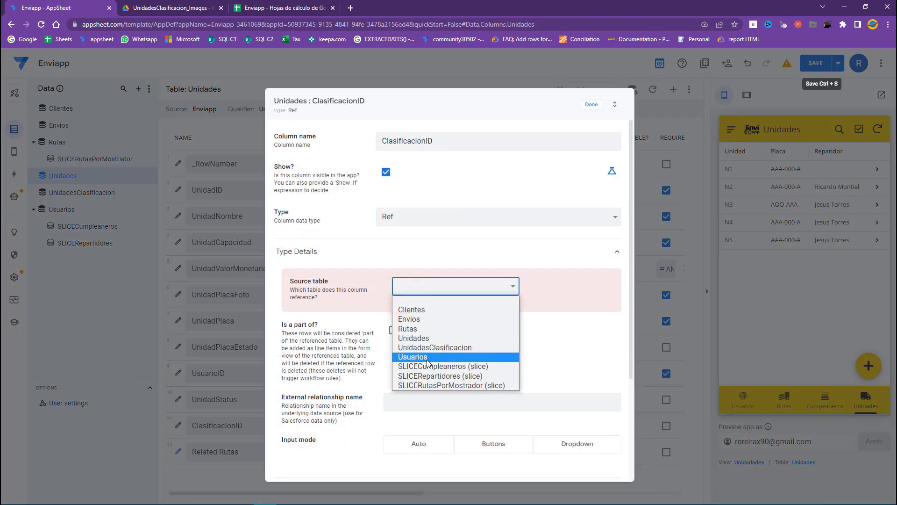
{"action": "left_click", "coordinate": [427, 338]}
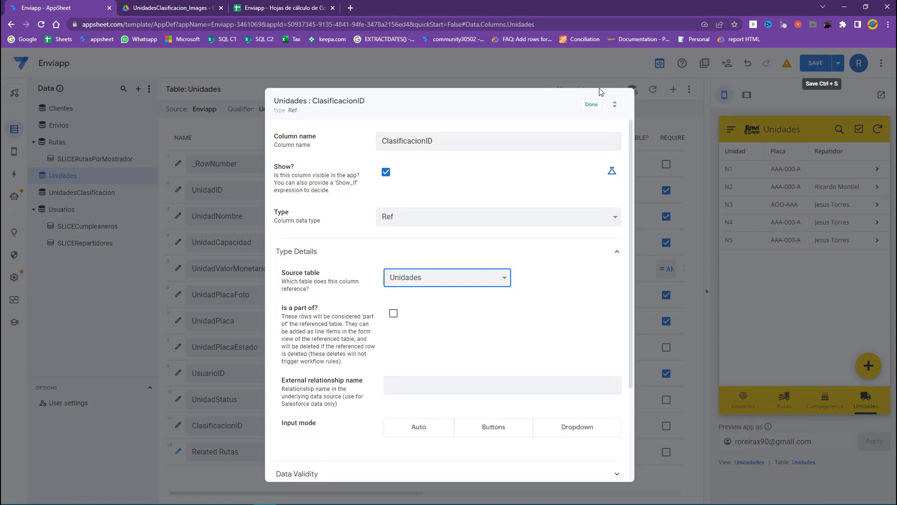
{"action": "left_click", "coordinate": [586, 110]}
Set ClasificacionID's display name to Clasificación and save the app
{"action": "left_click_drag", "start_coordinate": [299, 492], "coordinate": [474, 492]}
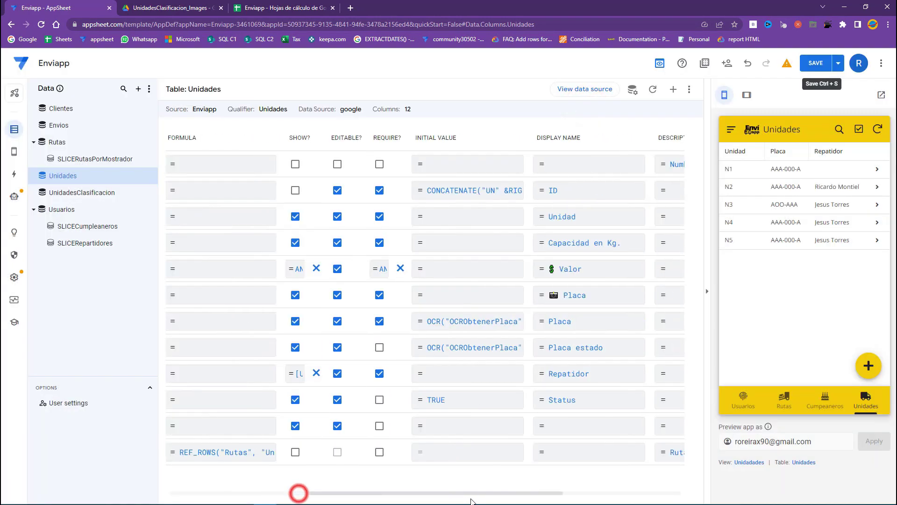
{"action": "left_click", "coordinate": [476, 431]}
{"action": "type", "text": "Clasificación"}
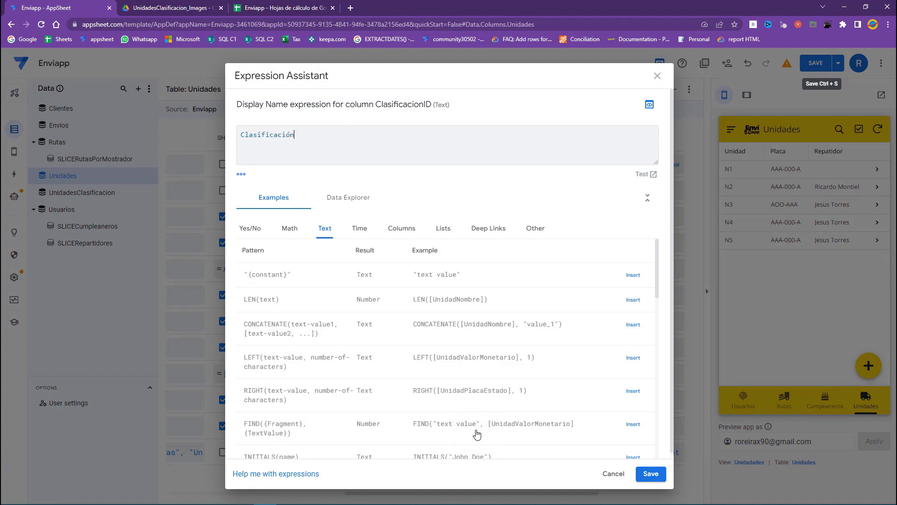
{"action": "left_click", "coordinate": [651, 473]}
{"action": "left_click", "coordinate": [822, 64]}
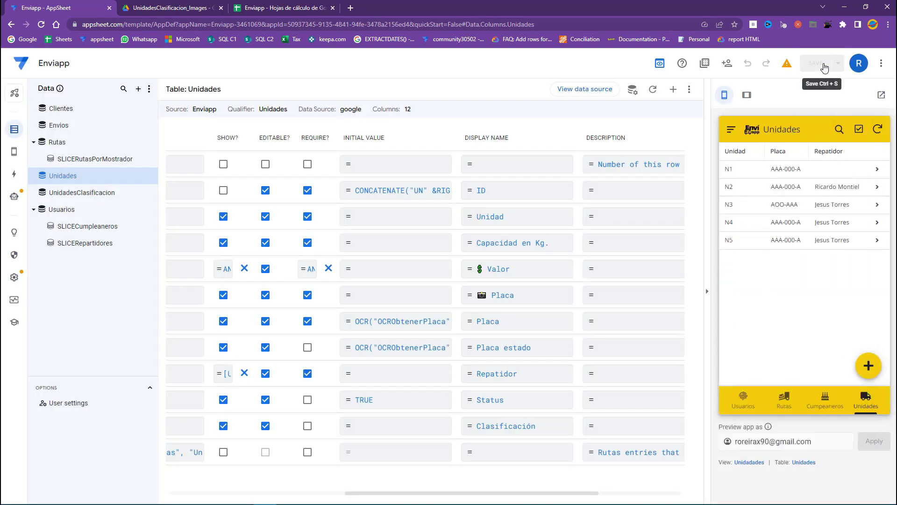
Open unit N2 for editing in the preview and check its Clasificación choices
{"action": "left_click", "coordinate": [755, 196]}
{"action": "left_click", "coordinate": [868, 366]}
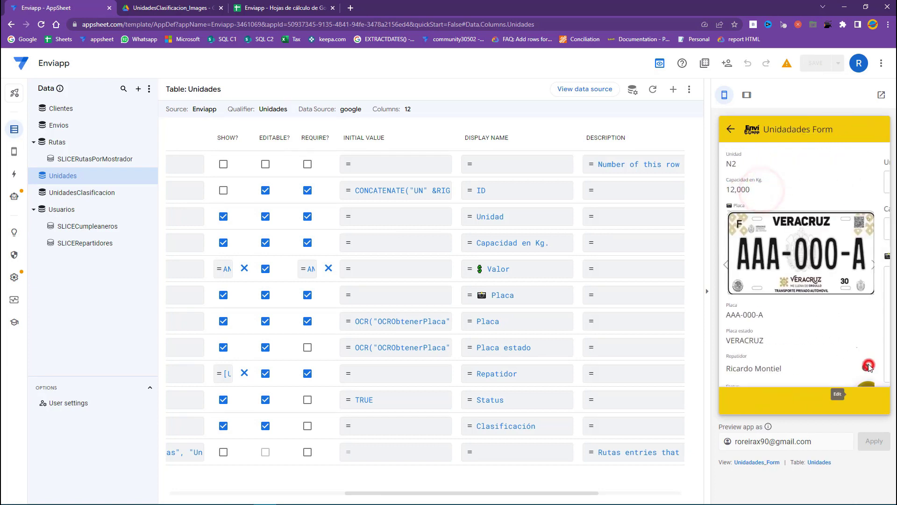
{"action": "scroll", "coordinate": [798, 325], "scroll_direction": "down", "scroll_amount": 1}
{"action": "scroll", "coordinate": [799, 325], "scroll_direction": "down", "scroll_amount": 4}
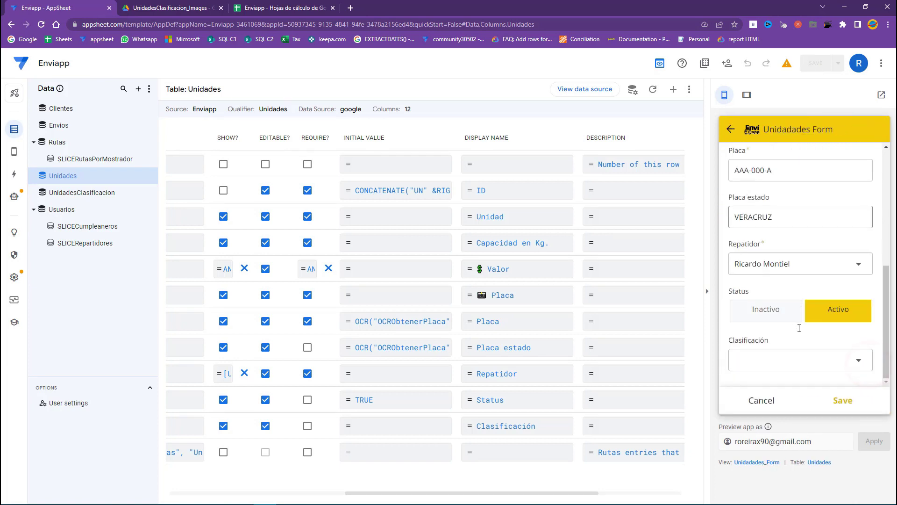
{"action": "left_click", "coordinate": [780, 366]}
{"action": "left_click", "coordinate": [866, 389]}
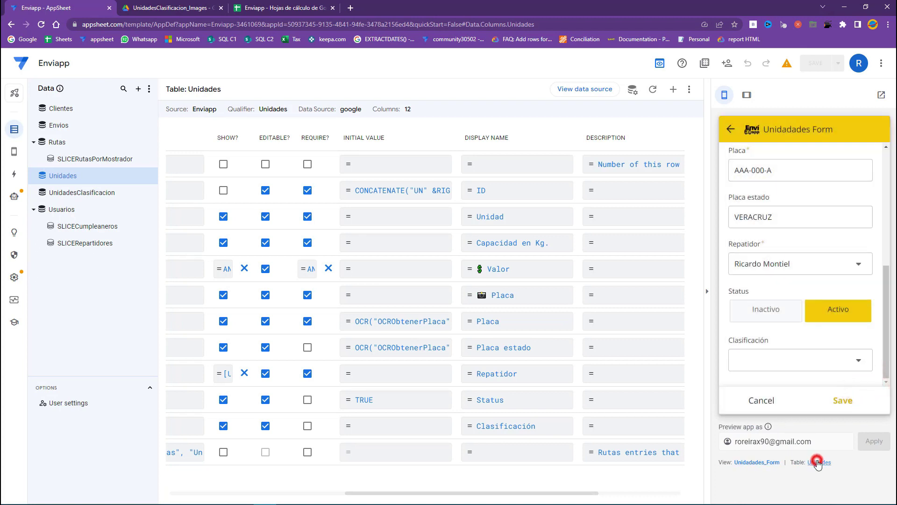
Point ClasificacionID's source table to UnidadesClasificacion, make ClasificacionImagen a label, and save
{"action": "left_click_drag", "start_coordinate": [385, 492], "coordinate": [212, 494]}
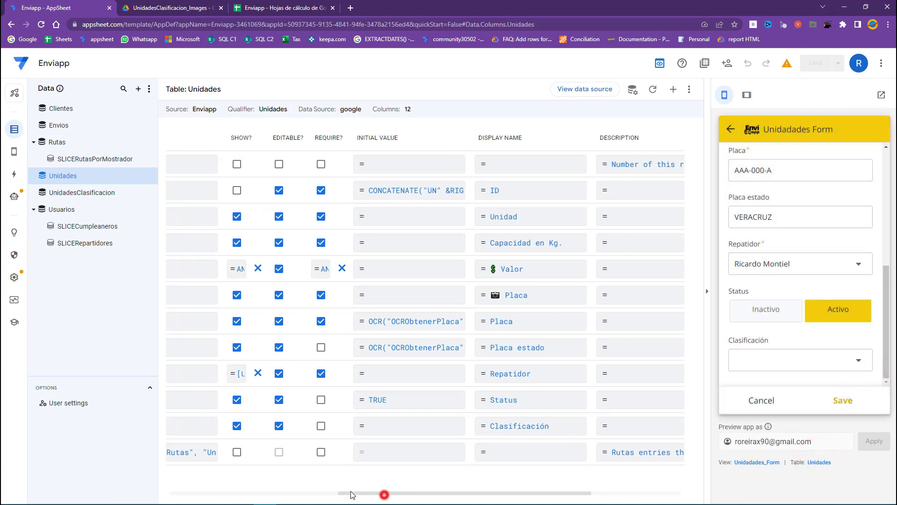
{"action": "left_click", "coordinate": [315, 422]}
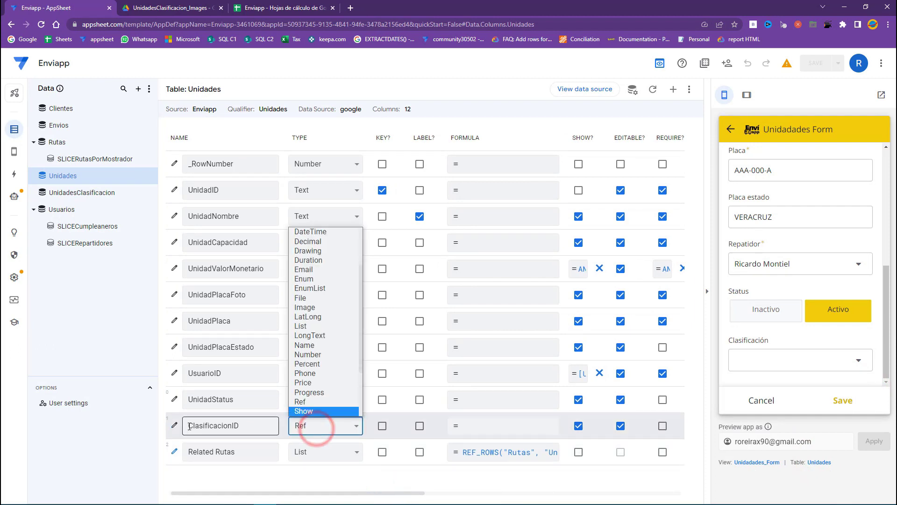
{"action": "left_click", "coordinate": [177, 426]}
{"action": "left_click", "coordinate": [452, 278]}
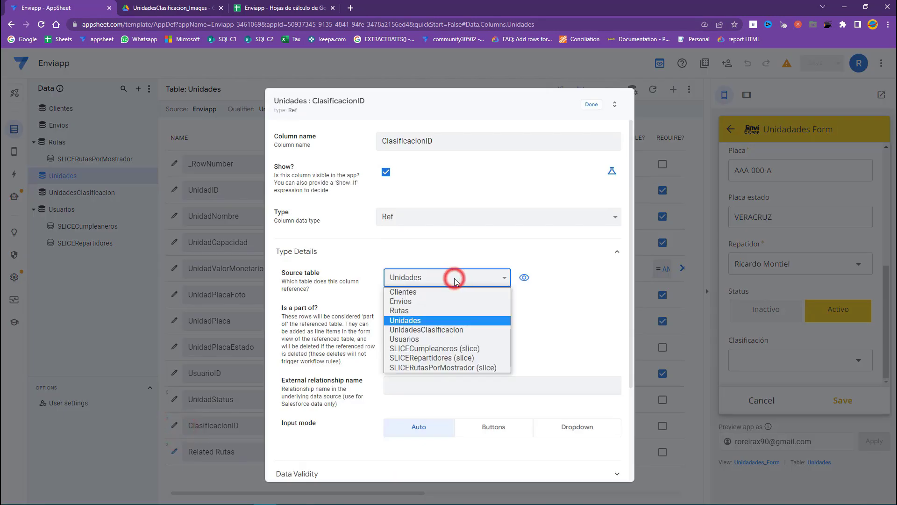
{"action": "left_click", "coordinate": [429, 330]}
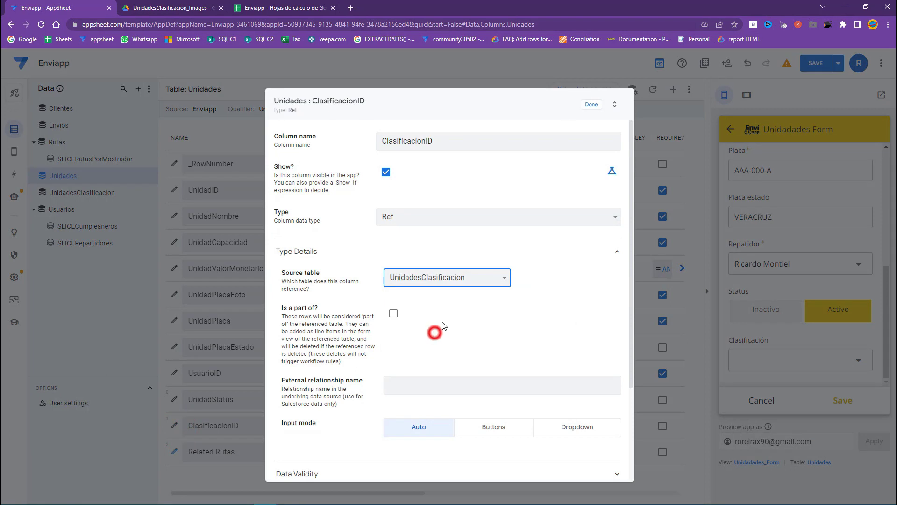
{"action": "left_click", "coordinate": [592, 105]}
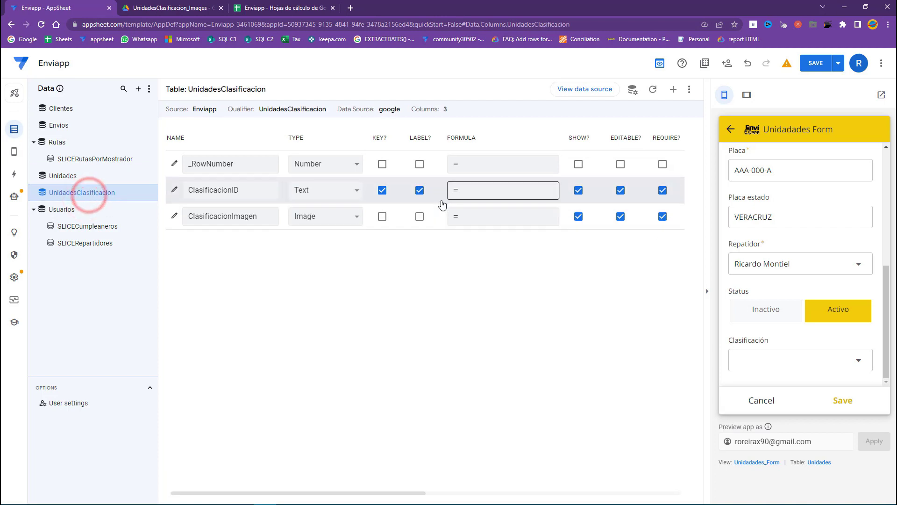
{"action": "left_click", "coordinate": [420, 216]}
{"action": "left_click", "coordinate": [825, 69]}
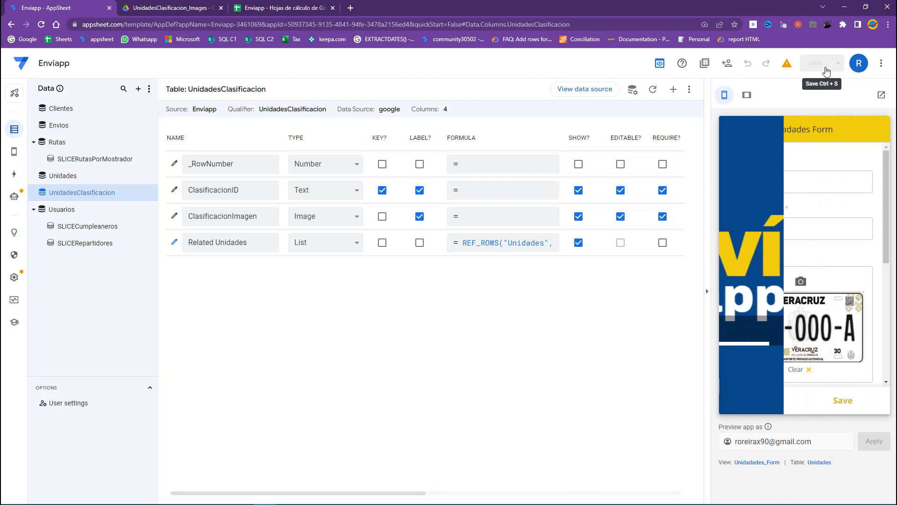
Set unit N2's Clasificación to Sedan in the preview form and save
{"action": "scroll", "coordinate": [772, 353], "scroll_direction": "down", "scroll_amount": 3}
{"action": "scroll", "coordinate": [772, 352], "scroll_direction": "down", "scroll_amount": 3}
{"action": "left_click", "coordinate": [774, 359]}
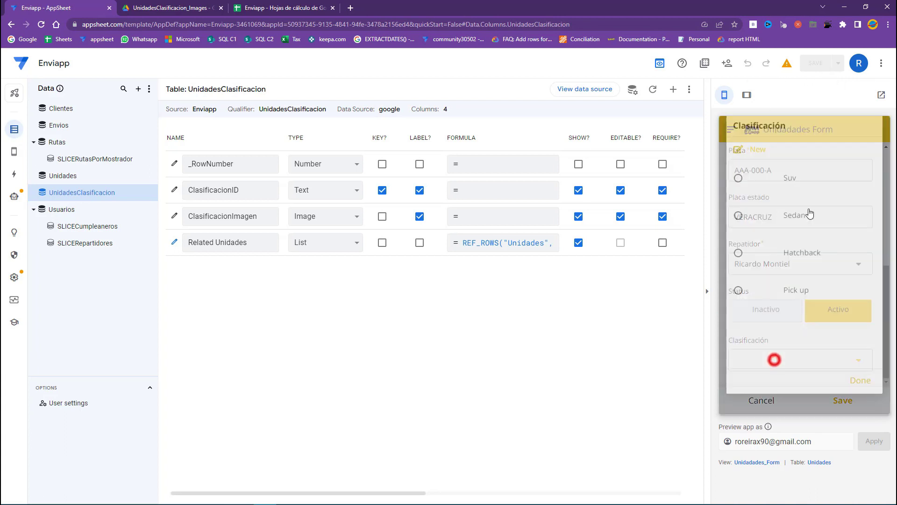
{"action": "left_click", "coordinate": [778, 229]}
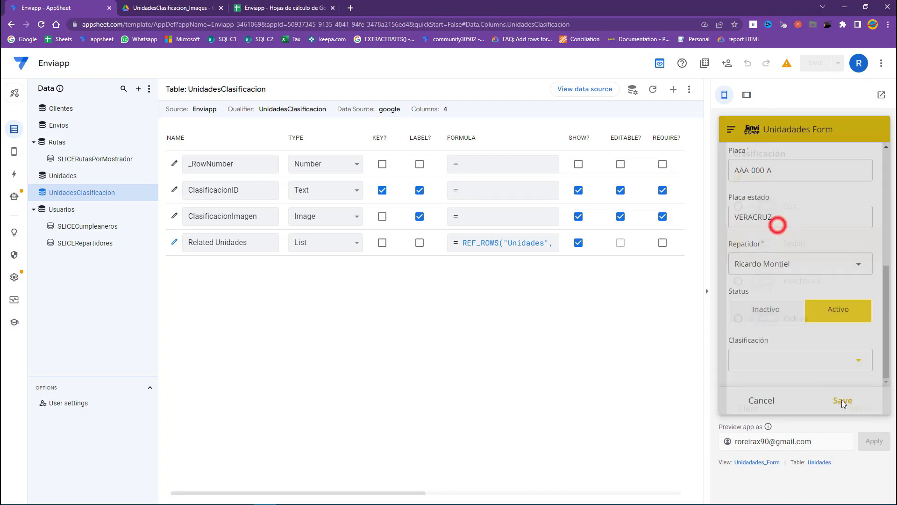
{"action": "left_click", "coordinate": [855, 401]}
Check row 3 of the Unidades sheet for Sedan, then return to the AppSheet editor
{"action": "left_click", "coordinate": [260, 5]}
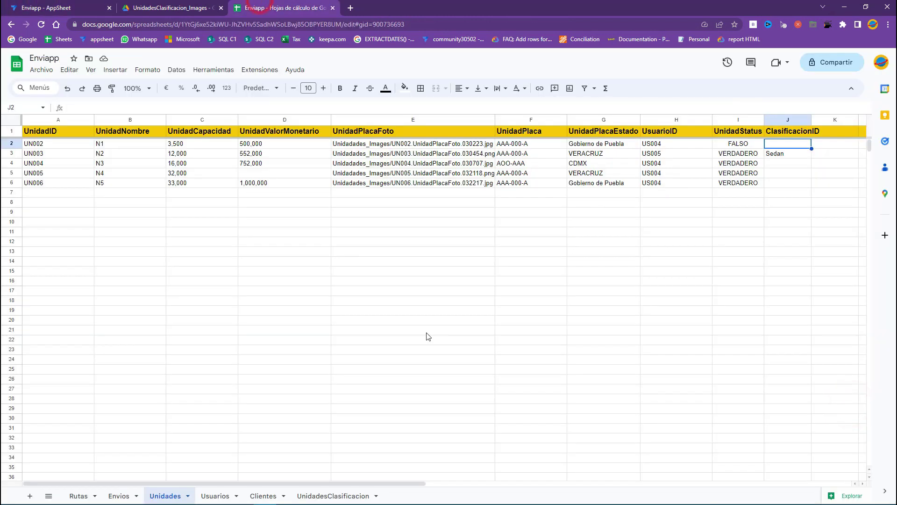
{"action": "left_click_drag", "start_coordinate": [781, 154], "coordinate": [46, 153]}
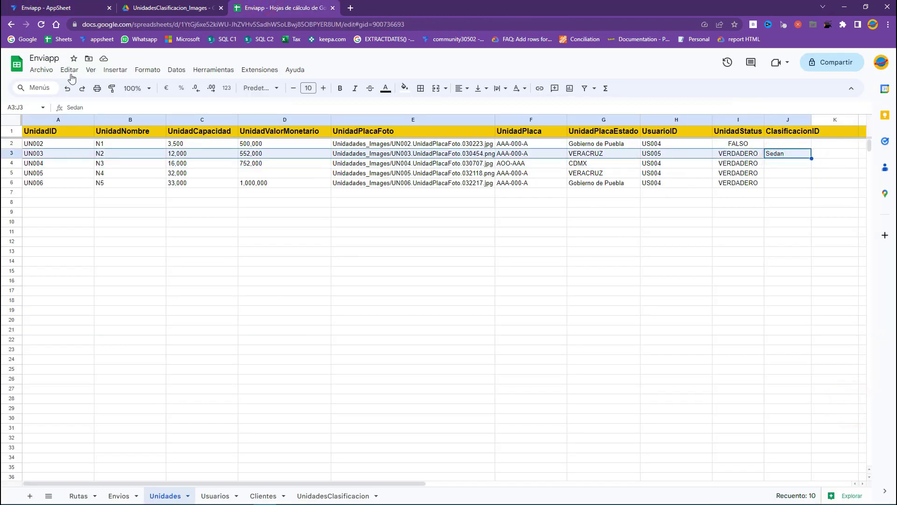
{"action": "left_click", "coordinate": [75, 6]}
{"action": "left_click", "coordinate": [866, 401]}
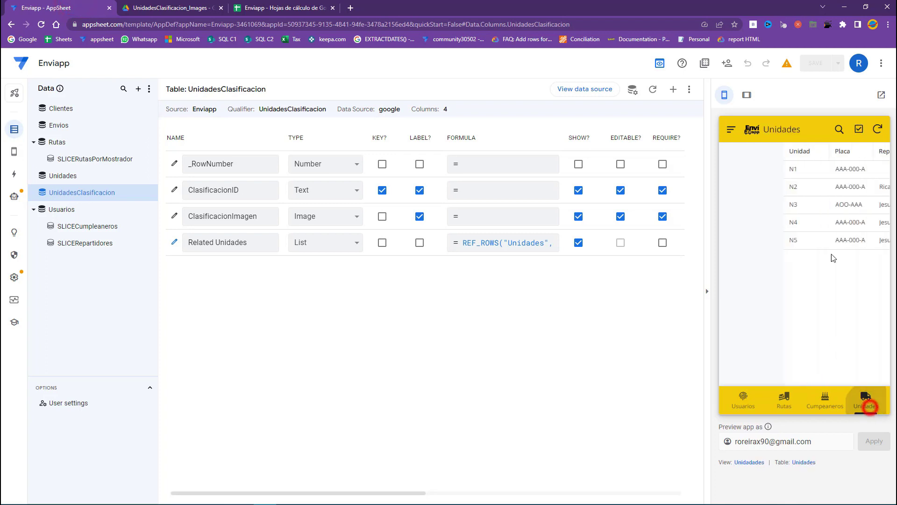
Start a new unit named Tacoma with capacity 100 kg
{"action": "left_click", "coordinate": [869, 364]}
{"action": "left_click", "coordinate": [771, 186]}
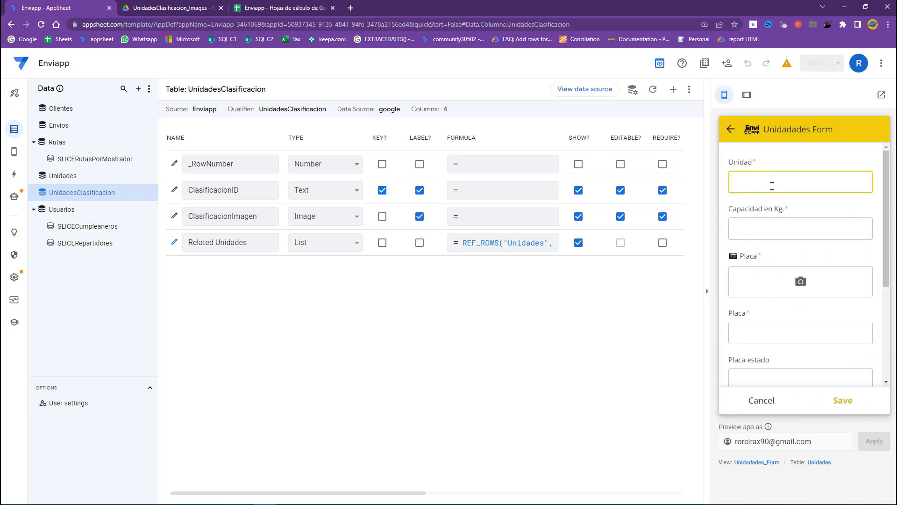
{"action": "type", "text": "Tacom"}
{"action": "key", "text": "Tab"}
{"action": "type", "text": "100"}
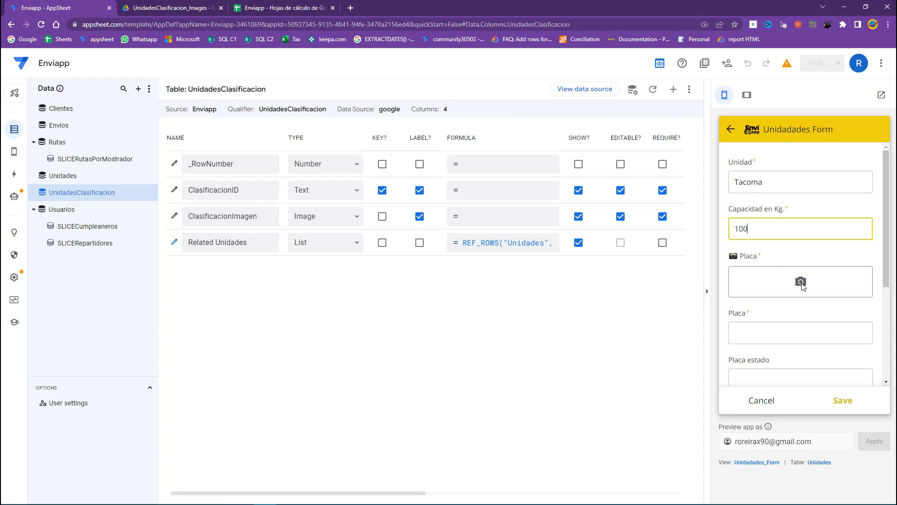
Attach the NL plate image from the Desktop as the Placa photo
{"action": "left_click", "coordinate": [801, 282]}
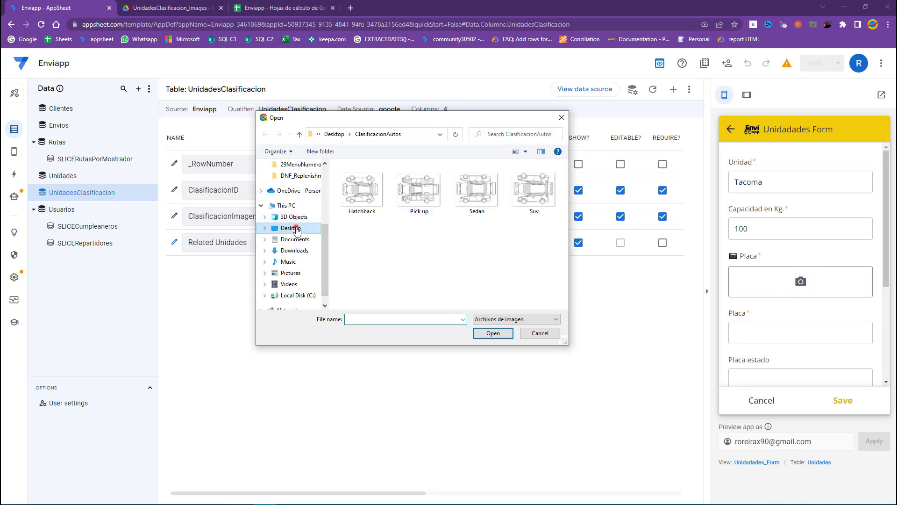
{"action": "left_click", "coordinate": [291, 227]}
{"action": "scroll", "coordinate": [427, 219], "scroll_direction": "down", "scroll_amount": 5}
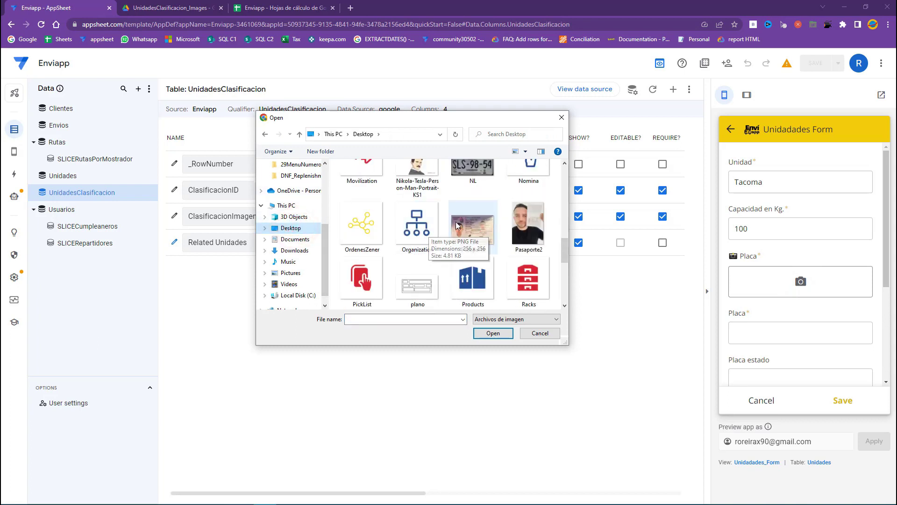
{"action": "left_click", "coordinate": [472, 174]}
{"action": "left_click", "coordinate": [494, 333]}
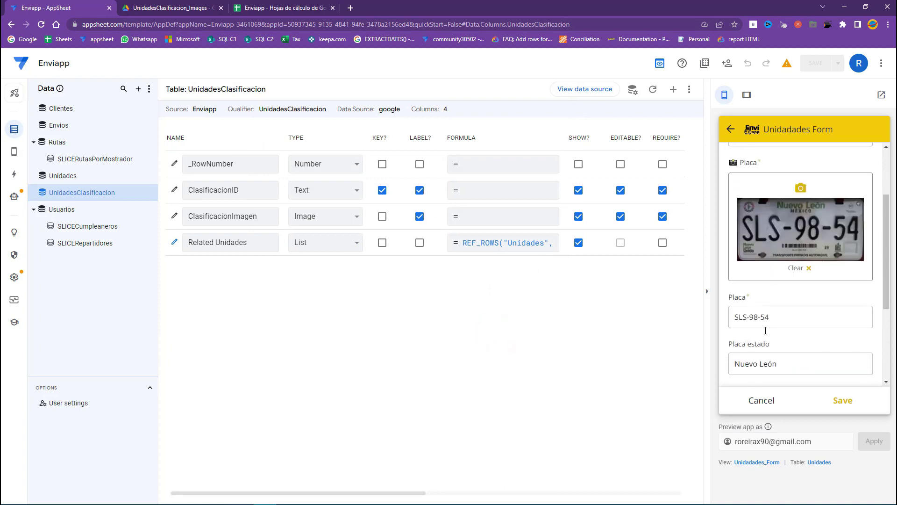
Assign a delivery driver to Tacoma and save the new unit
{"action": "left_click_drag", "start_coordinate": [796, 313], "coordinate": [785, 318]}
{"action": "mouse_move", "coordinate": [784, 364]}
{"action": "left_mouse_down"}
{"action": "mouse_move", "coordinate": [727, 366]}
{"action": "mouse_move", "coordinate": [794, 365]}
{"action": "left_mouse_up"}
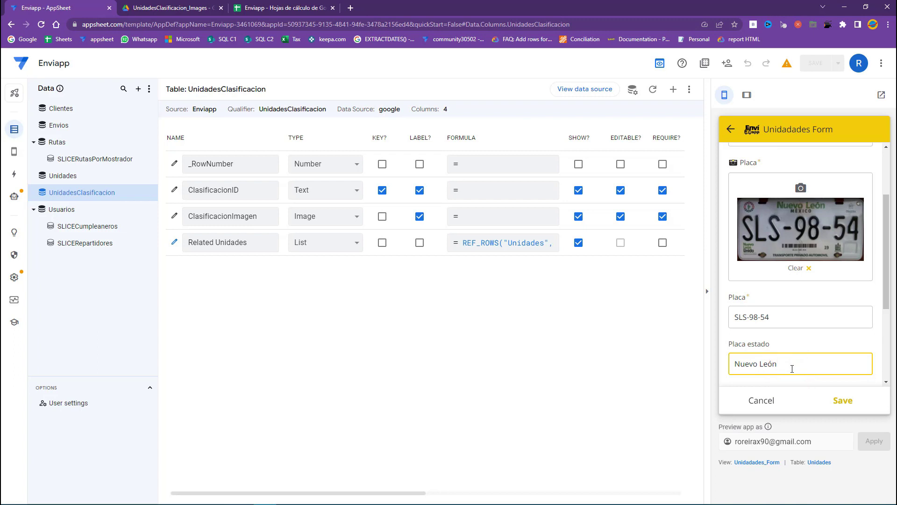
{"action": "scroll", "coordinate": [791, 368], "scroll_direction": "down", "scroll_amount": 2}
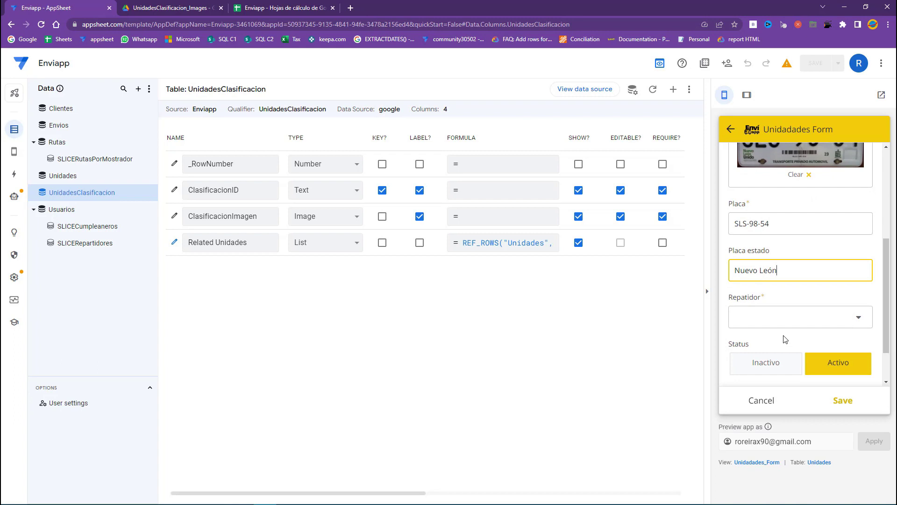
{"action": "left_click", "coordinate": [770, 317]}
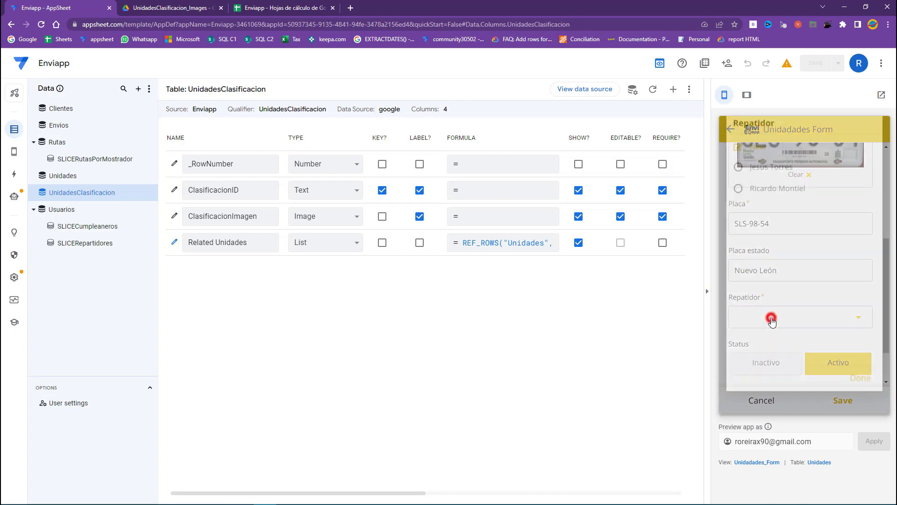
{"action": "left_click", "coordinate": [762, 184]}
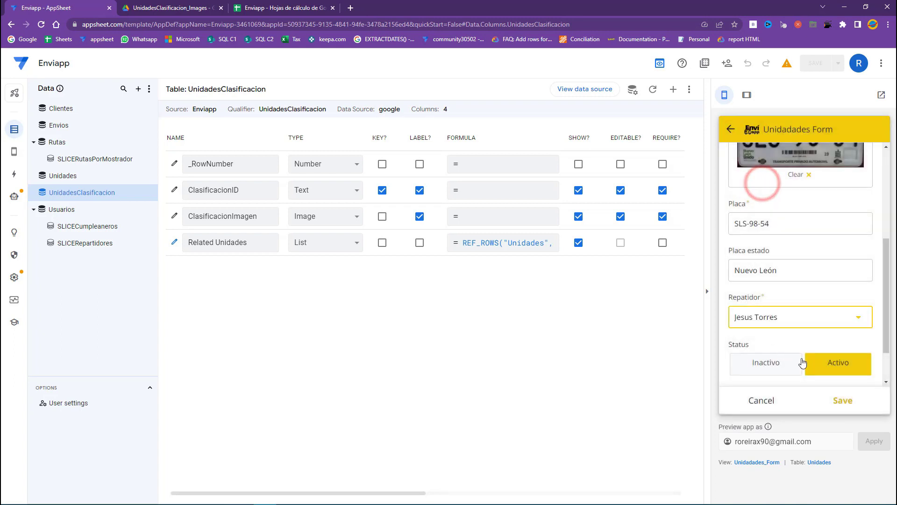
{"action": "left_click", "coordinate": [843, 400]}
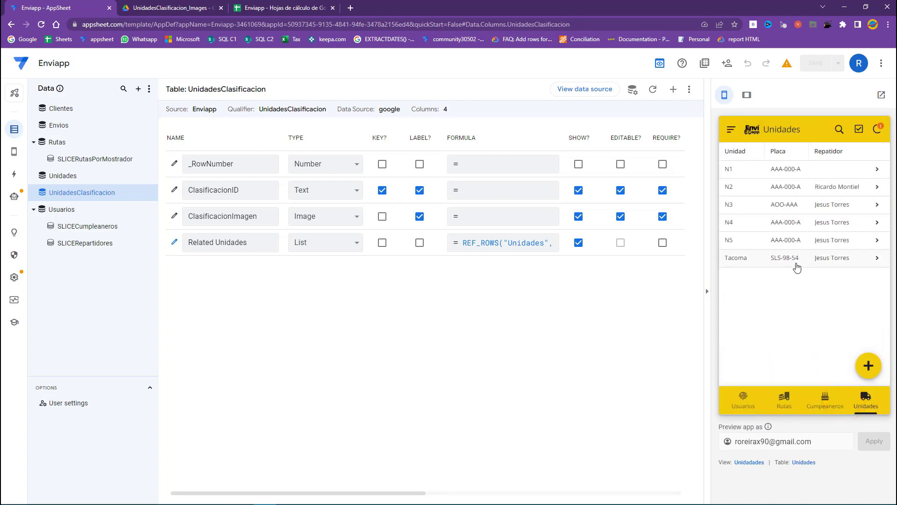
Switch the preview to tablet layout and open the Tacoma unit for editing
{"action": "left_click", "coordinate": [746, 95]}
{"action": "left_click", "coordinate": [645, 259]}
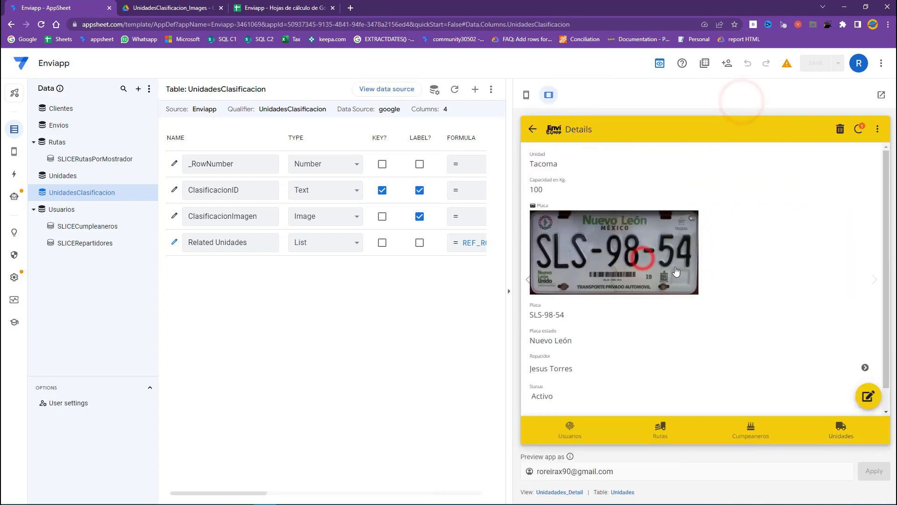
{"action": "scroll", "coordinate": [651, 346], "scroll_direction": "down", "scroll_amount": 1}
{"action": "left_click", "coordinate": [868, 396]}
{"action": "scroll", "coordinate": [715, 322], "scroll_direction": "down", "scroll_amount": 5}
Change Tacoma's Clasificación to Pick up, save, and return to the units list
{"action": "left_click", "coordinate": [646, 384]}
{"action": "left_click", "coordinate": [620, 232]}
{"action": "left_click", "coordinate": [623, 395]}
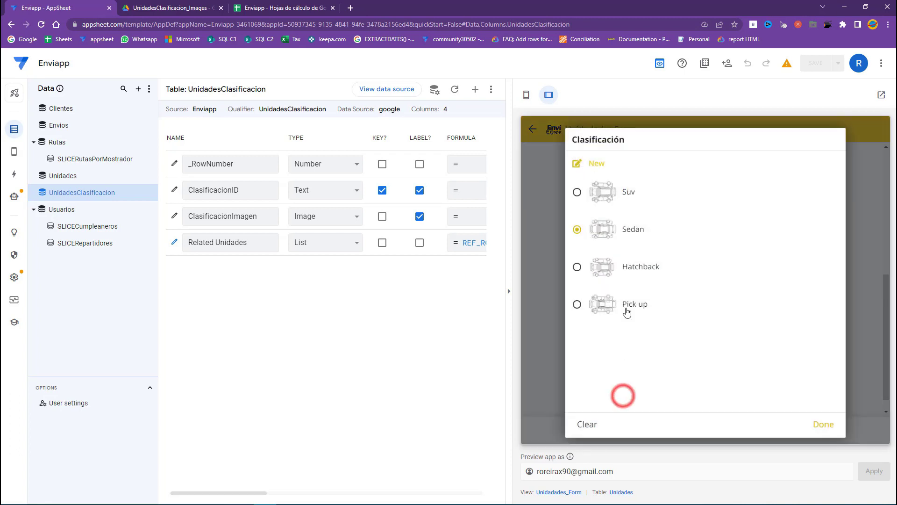
{"action": "left_click", "coordinate": [627, 304]}
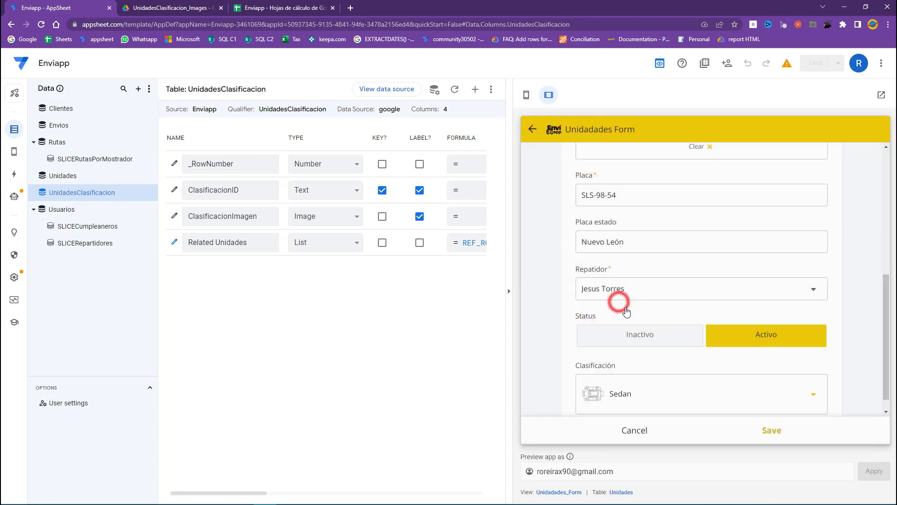
{"action": "left_click", "coordinate": [772, 428]}
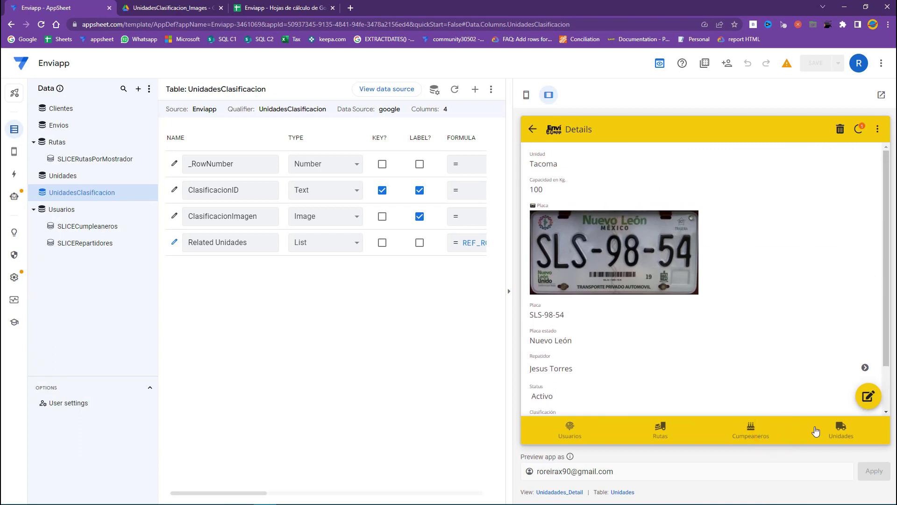
{"action": "left_click", "coordinate": [845, 439]}
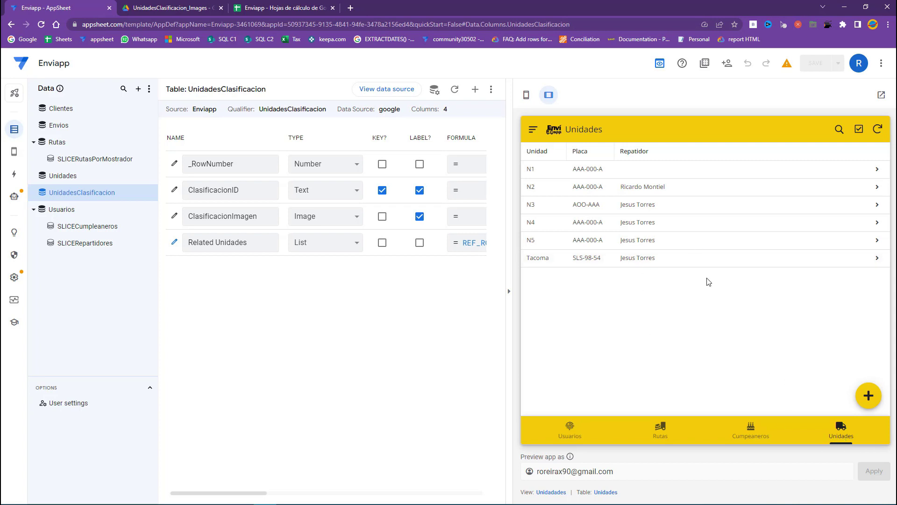
{"action": "left_click", "coordinate": [292, 7]}
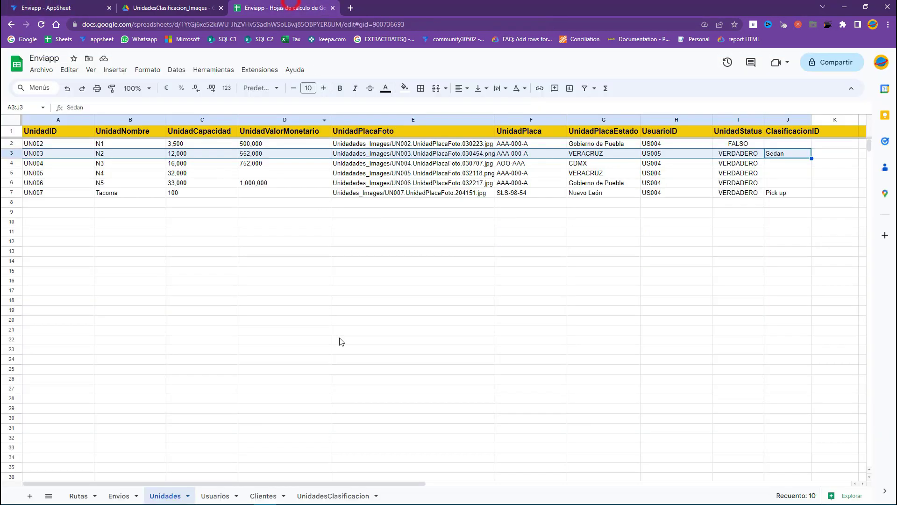
Add a new sheet at the end and rename it UnidadesInspeccion
{"action": "left_click", "coordinate": [377, 454]}
{"action": "left_click", "coordinate": [29, 495]}
{"action": "left_click_drag", "start_coordinate": [210, 494], "coordinate": [422, 496]}
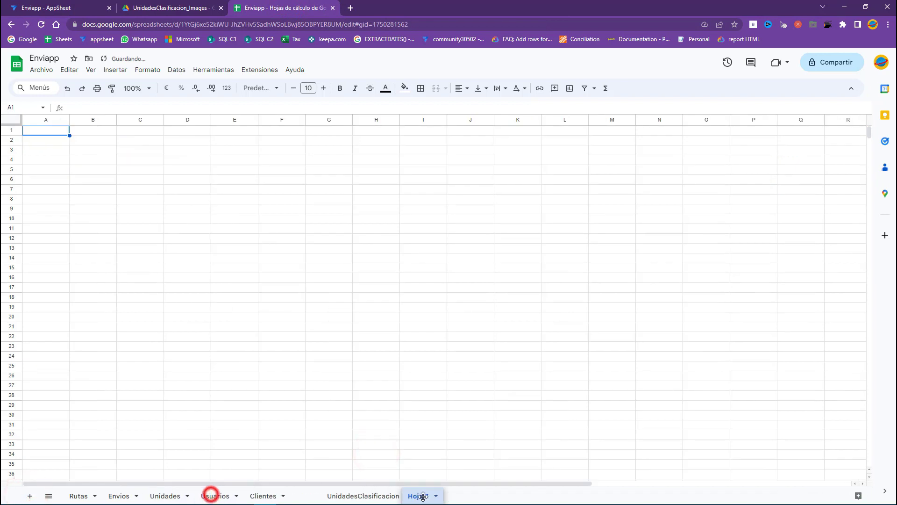
{"action": "right_click", "coordinate": [421, 496]}
{"action": "left_click", "coordinate": [417, 376]}
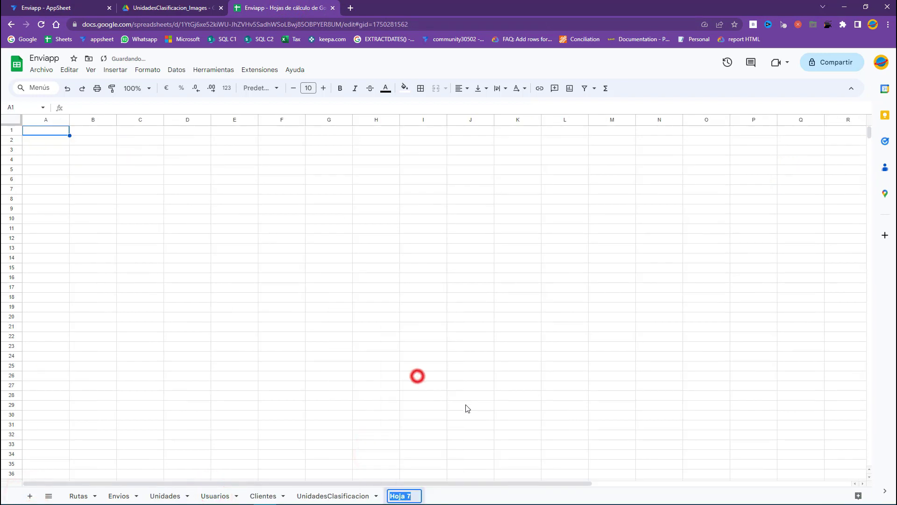
{"action": "type", "text": "Unidad"}
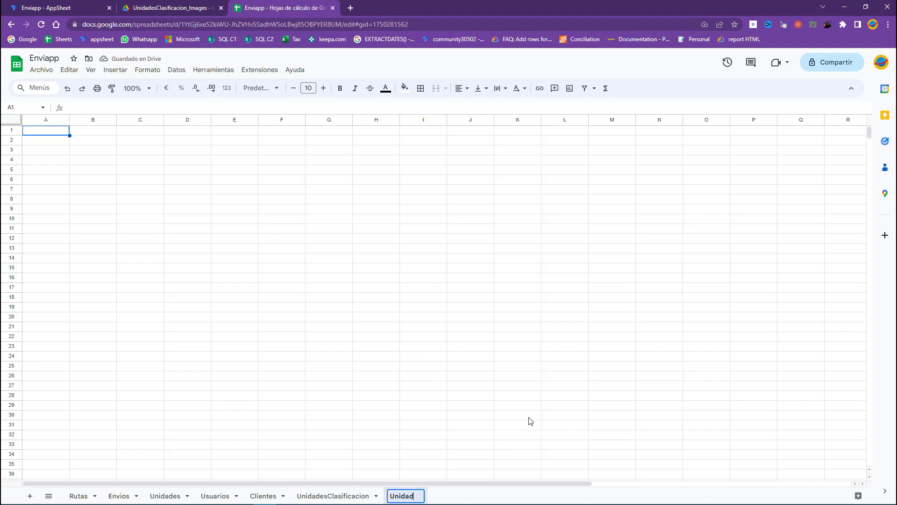
{"action": "key", "text": "BackSpace"}
{"action": "key", "text": "BackSpace"}
{"action": "key", "text": "BackSpace"}
{"action": "key", "text": "BackSpace"}
{"action": "key", "text": "BackSpace"}
{"action": "type", "text": "Inm"}
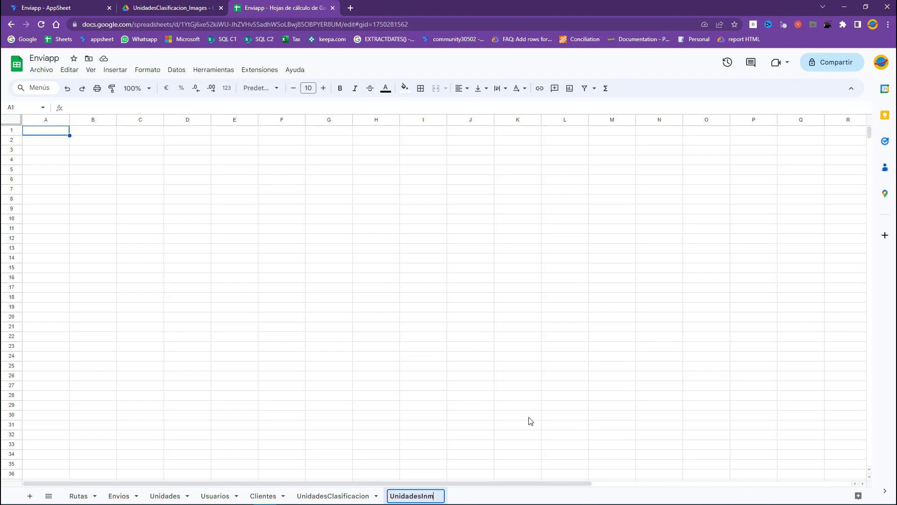
{"action": "key", "text": "BackSpace"}
{"action": "key", "text": "BackSpace"}
{"action": "key", "text": "BackSpace"}
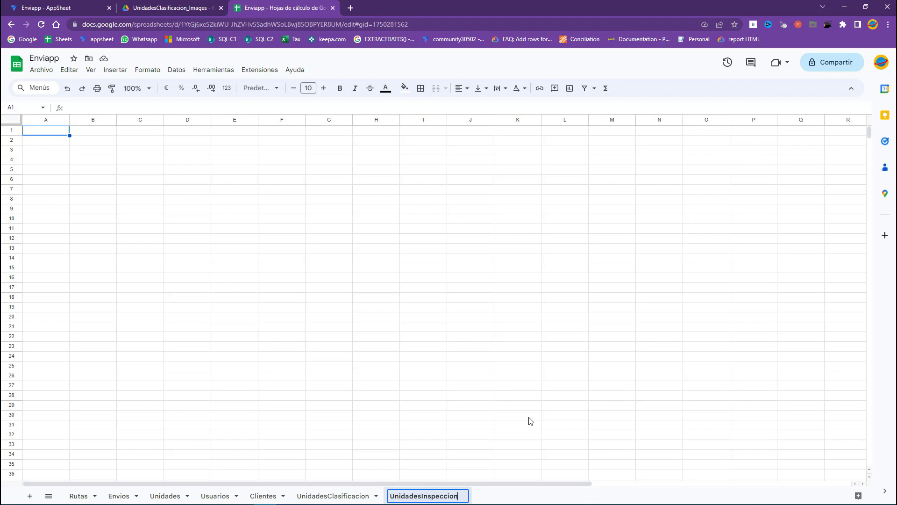
{"action": "left_click", "coordinate": [529, 417]}
Enter headers InspeccionID, UnidadID, Golpes and Comentario in A1:D1, then return to AppSheet
{"action": "double_click", "coordinate": [47, 132]}
{"action": "type", "text": "Inspo"}
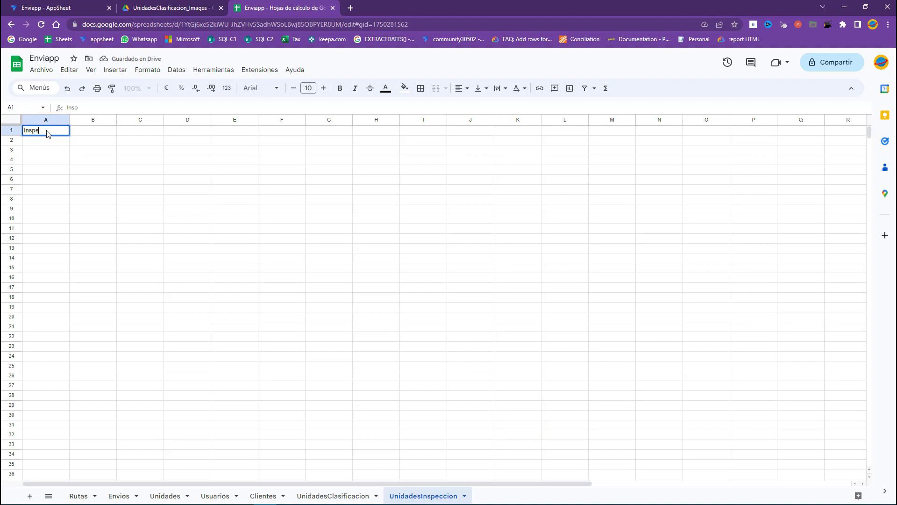
{"action": "key", "text": "Tab"}
{"action": "type", "text": "UNid"}
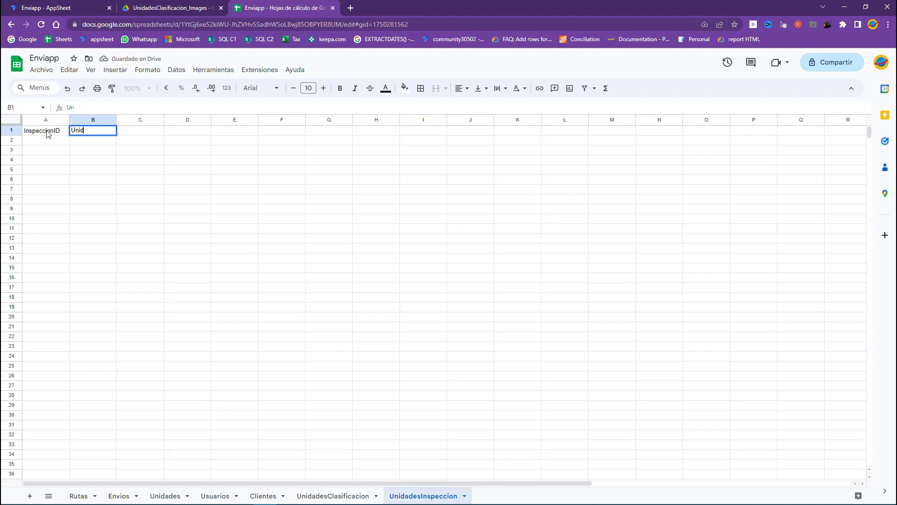
{"action": "type", "text": "ID"}
{"action": "key", "text": "Tab"}
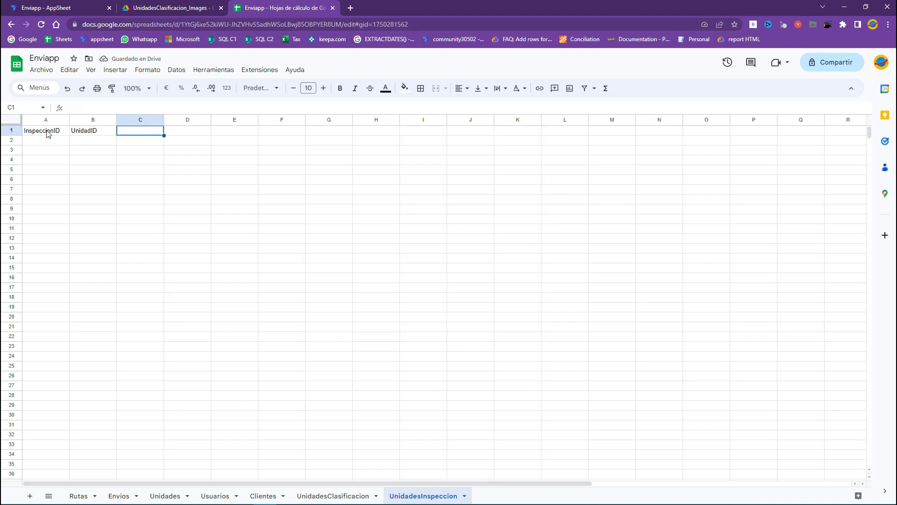
{"action": "type", "text": "Golperts"}
{"action": "key", "text": "Tab"}
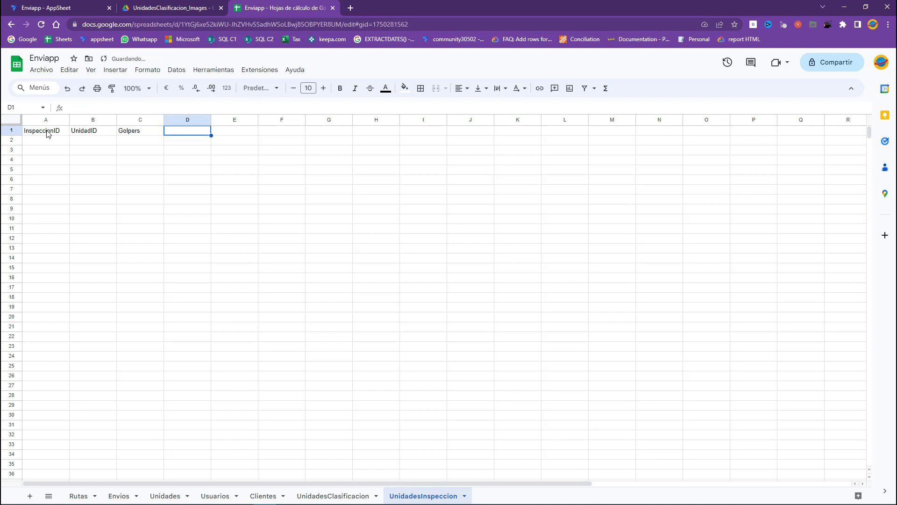
{"action": "key", "text": "shift+Tab"}
{"action": "type", "text": "Go"}
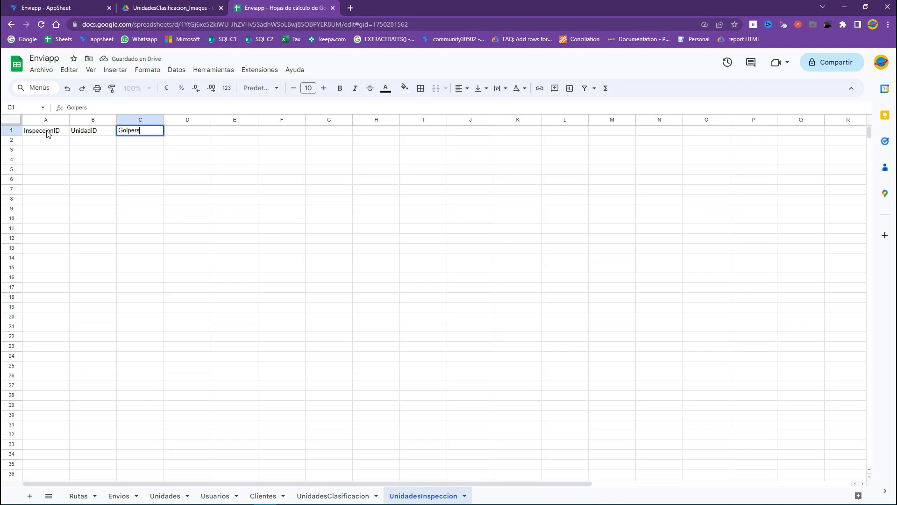
{"action": "key", "text": "Tab"}
{"action": "type", "text": "Come"}
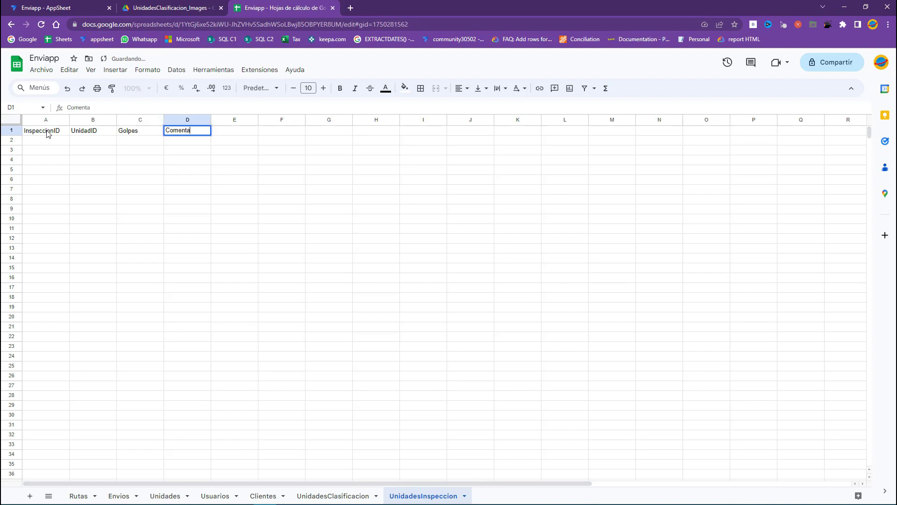
{"action": "left_click", "coordinate": [46, 131]}
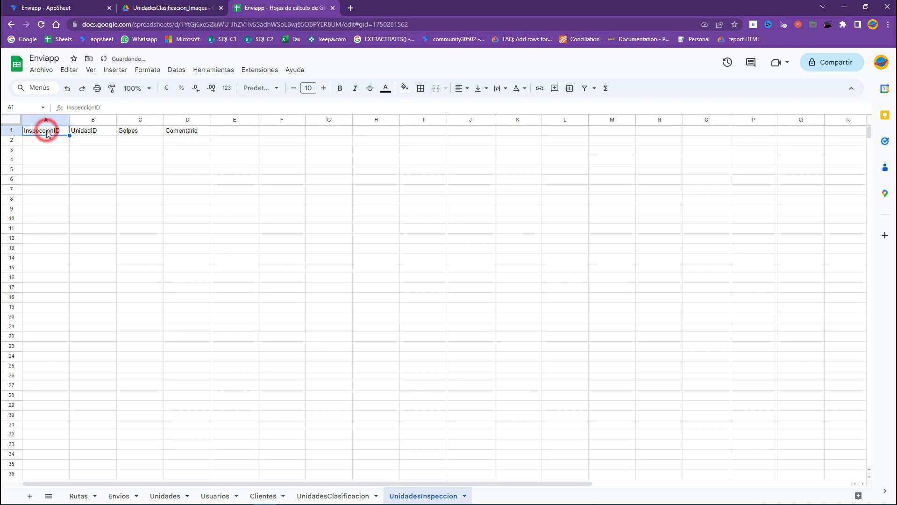
{"action": "left_click", "coordinate": [120, 120]}
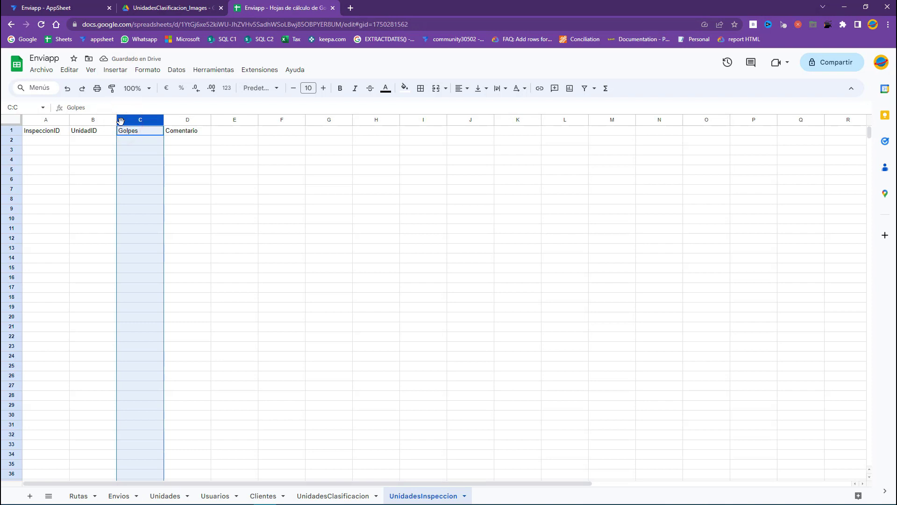
{"action": "left_click", "coordinate": [356, 311]}
{"action": "key", "text": "ctrl+shift+Tab"}
Add a table from the Enviapp spreadsheet's UnidadesInspeccion worksheet in Google Sheets
{"action": "left_click", "coordinate": [91, 5]}
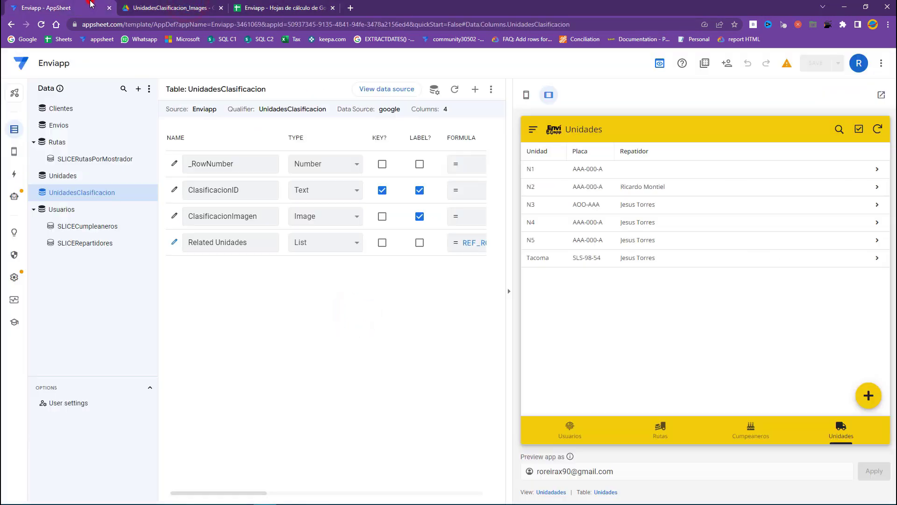
{"action": "left_click", "coordinate": [14, 129]}
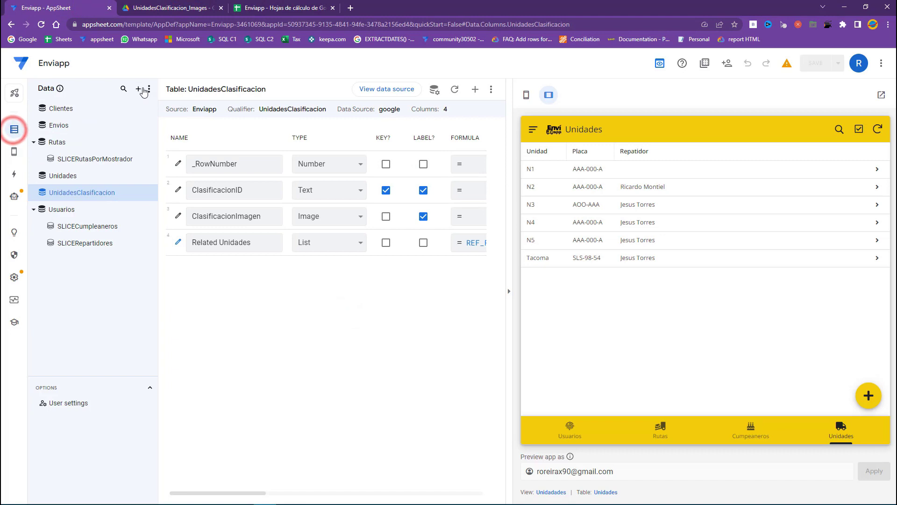
{"action": "left_click", "coordinate": [139, 90]}
{"action": "left_click", "coordinate": [372, 161]}
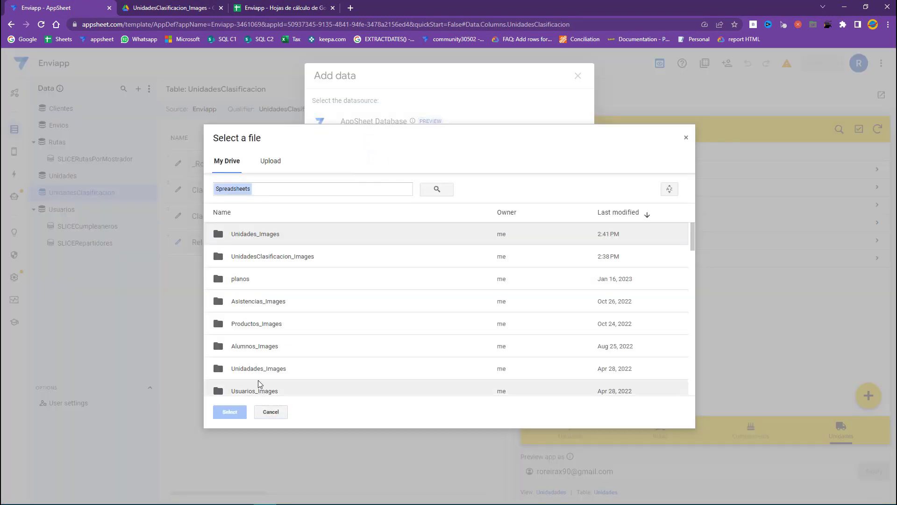
{"action": "scroll", "coordinate": [254, 359], "scroll_direction": "down", "scroll_amount": 4}
{"action": "scroll", "coordinate": [252, 351], "scroll_direction": "down", "scroll_amount": 3}
{"action": "left_click", "coordinate": [247, 334]}
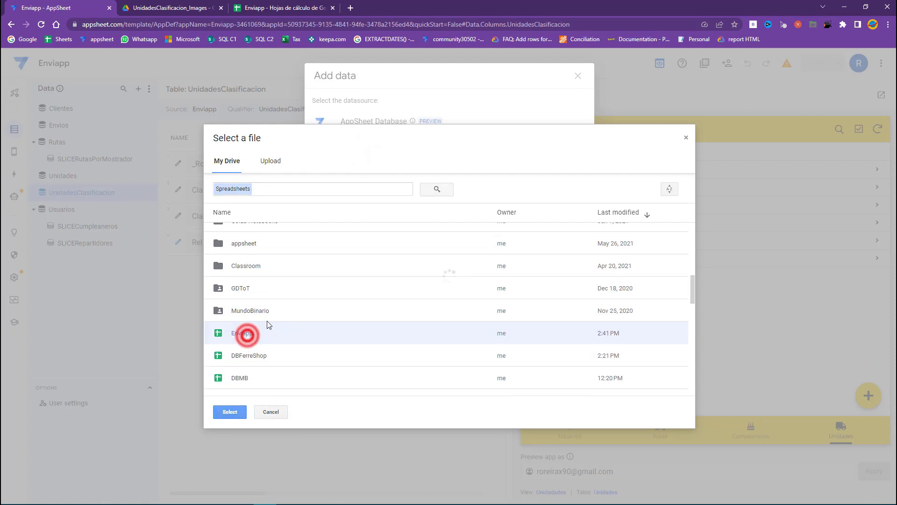
{"action": "left_click", "coordinate": [454, 152]}
{"action": "left_click", "coordinate": [441, 232]}
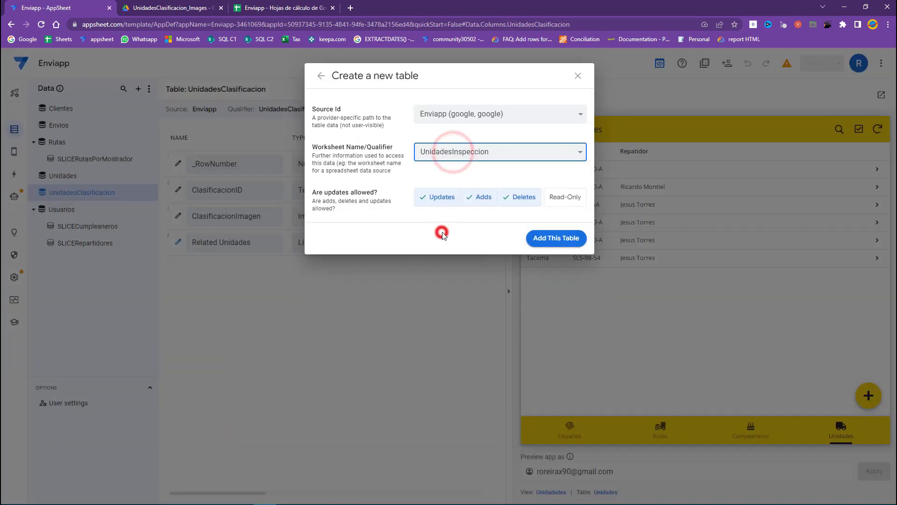
{"action": "left_click", "coordinate": [543, 239]}
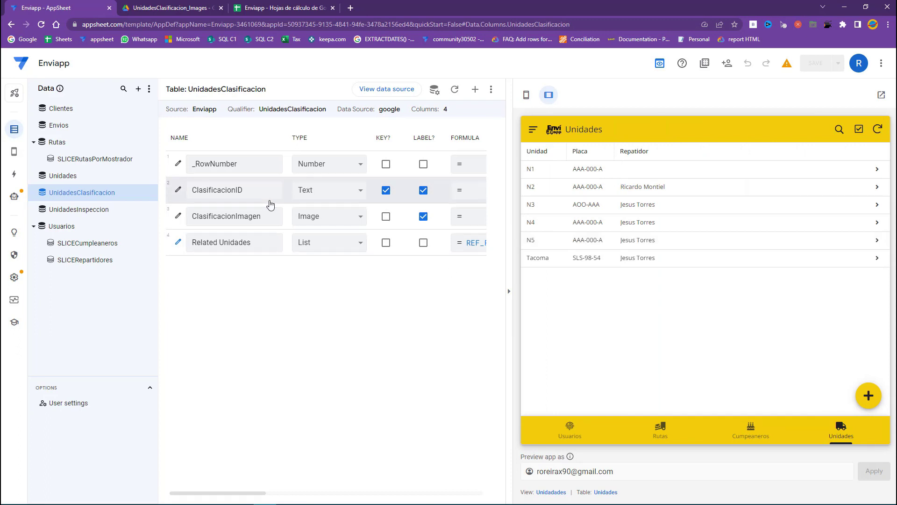
Make UnidadesInspeccion's UnidadID a Ref column pointing to the Unidades table
{"action": "mouse_move", "coordinate": [98, 158]}
{"action": "left_click", "coordinate": [87, 210]}
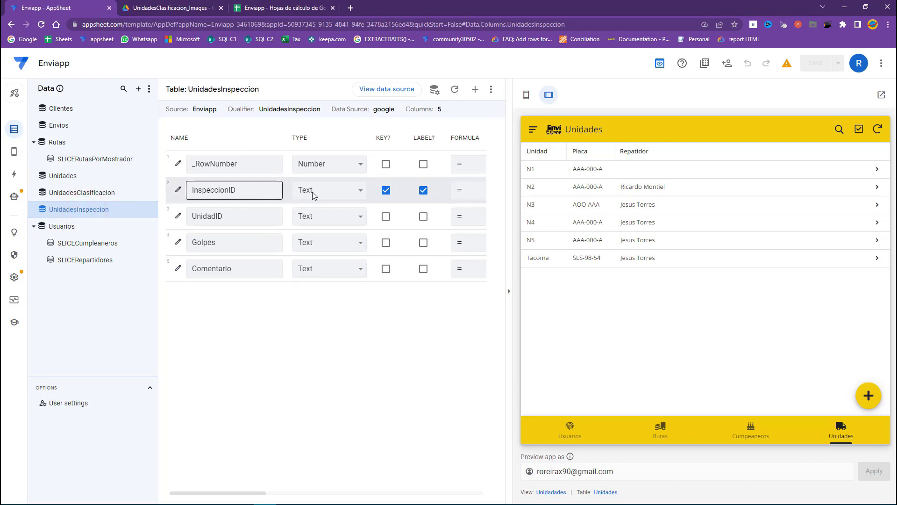
{"action": "left_click_drag", "start_coordinate": [257, 497], "coordinate": [231, 488]}
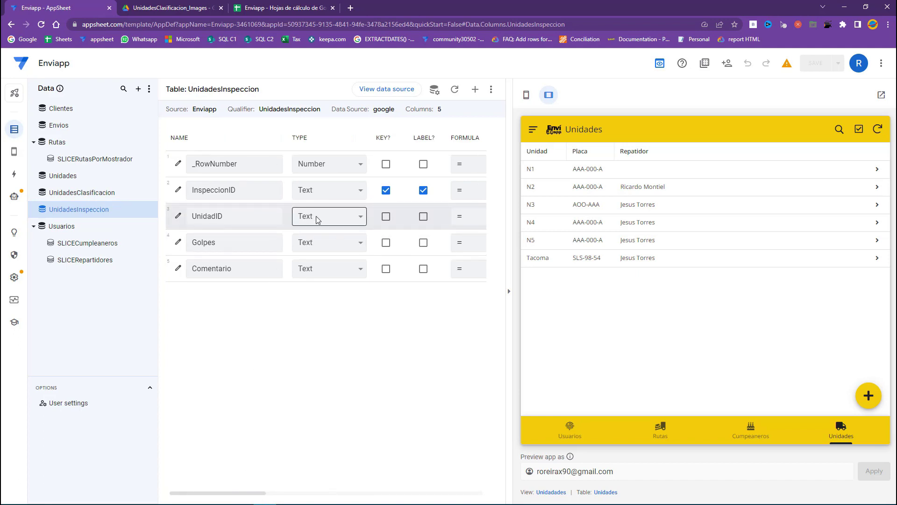
{"action": "left_click", "coordinate": [317, 219]}
{"action": "key", "text": "r"}
{"action": "key", "text": "Return"}
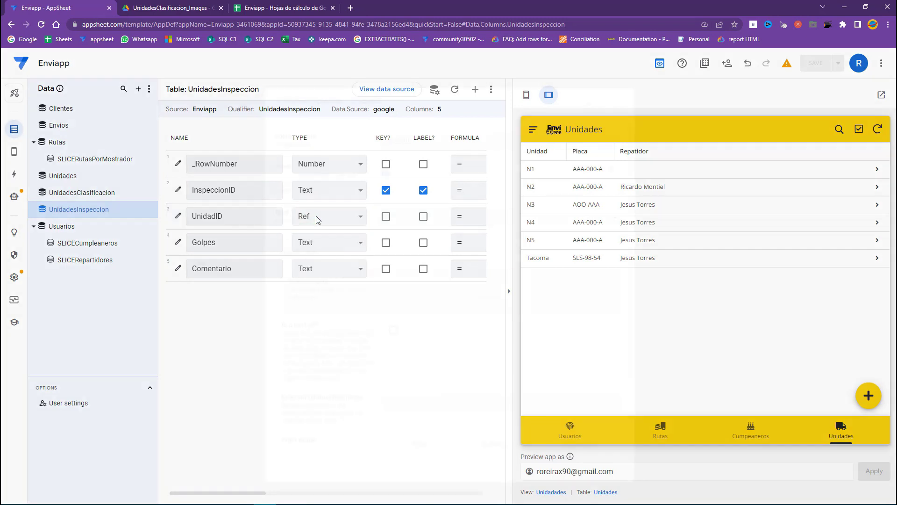
{"action": "left_click", "coordinate": [402, 281]}
{"action": "left_click", "coordinate": [425, 338]}
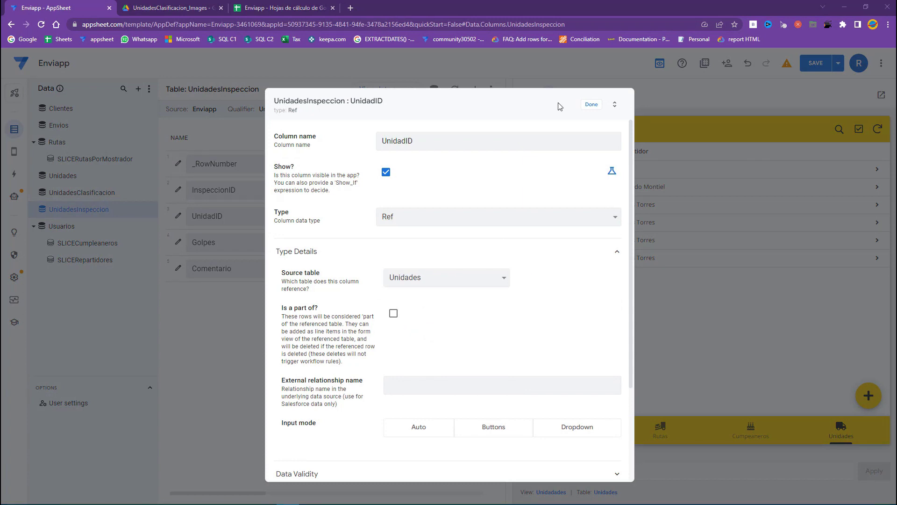
{"action": "left_click", "coordinate": [591, 105]}
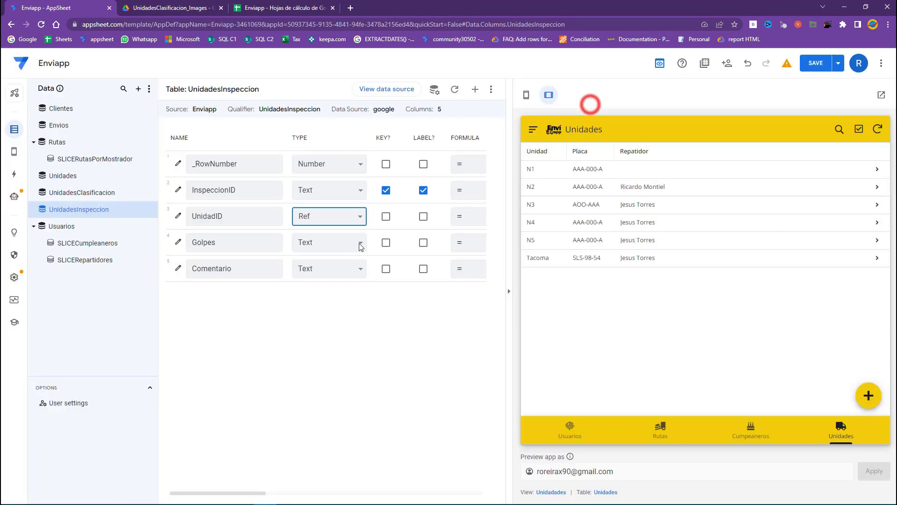
Set Comentario's type to LongText and save the app
{"action": "left_click", "coordinate": [309, 268]}
{"action": "type", "text": "long"}
{"action": "key", "text": "Return"}
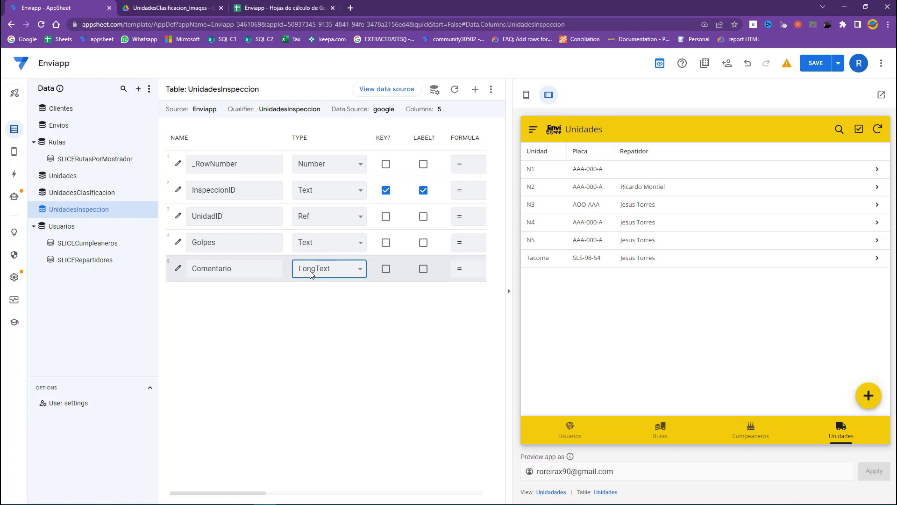
{"action": "left_click", "coordinate": [815, 64]}
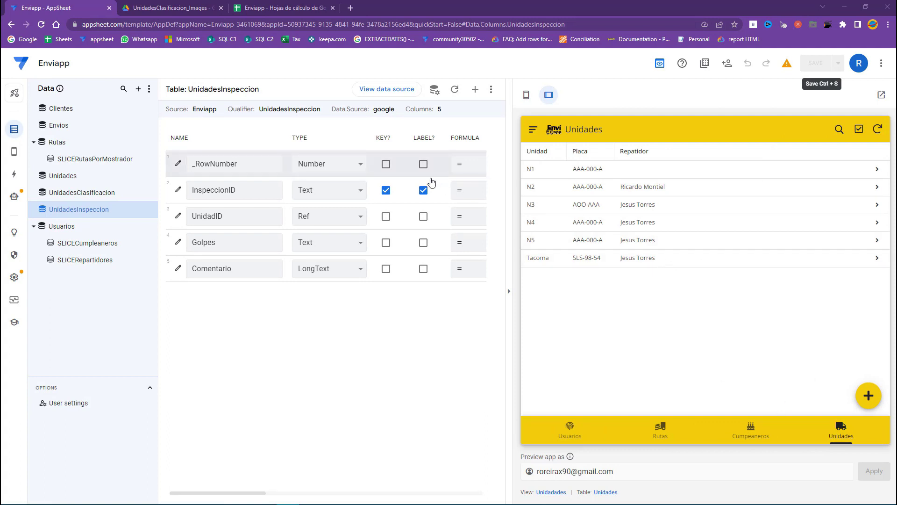
Create a new table view under Primary Navigation
{"action": "left_click", "coordinate": [10, 151]}
{"action": "left_click", "coordinate": [66, 156]}
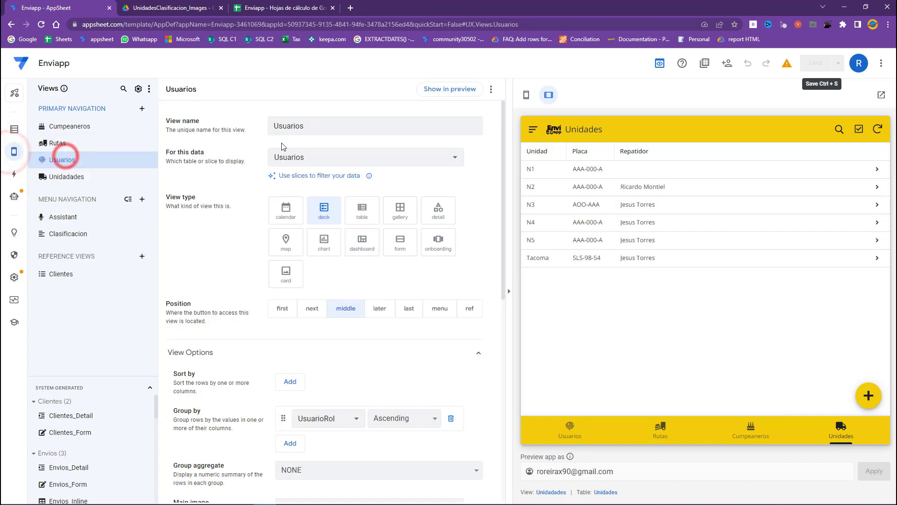
{"action": "left_click", "coordinate": [142, 109]}
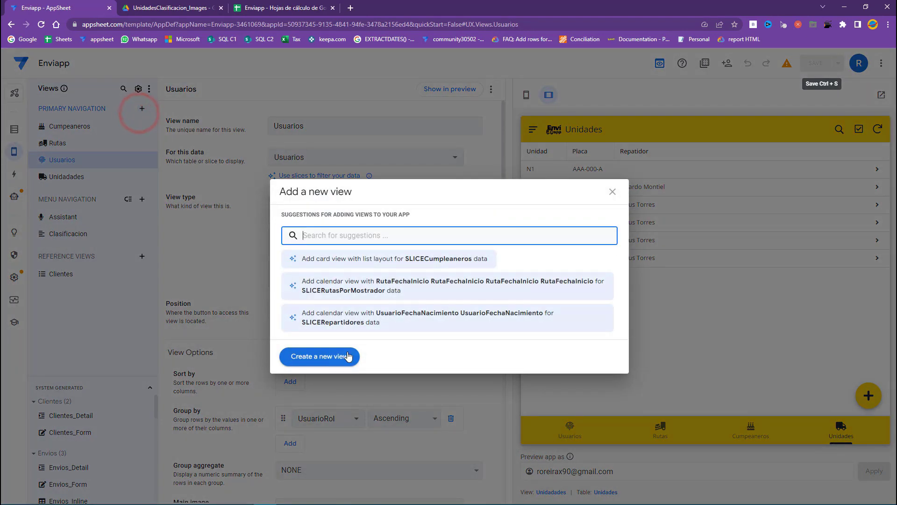
{"action": "left_click", "coordinate": [330, 356]}
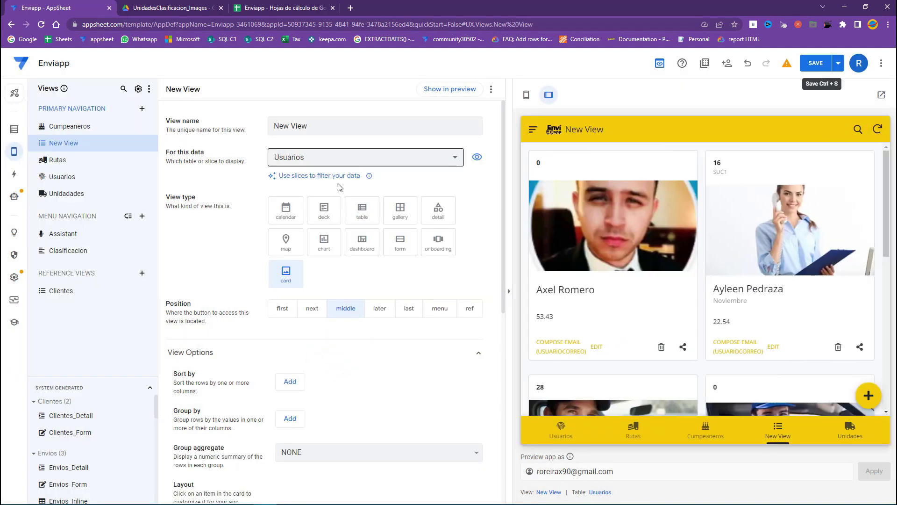
{"action": "left_click", "coordinate": [362, 215]}
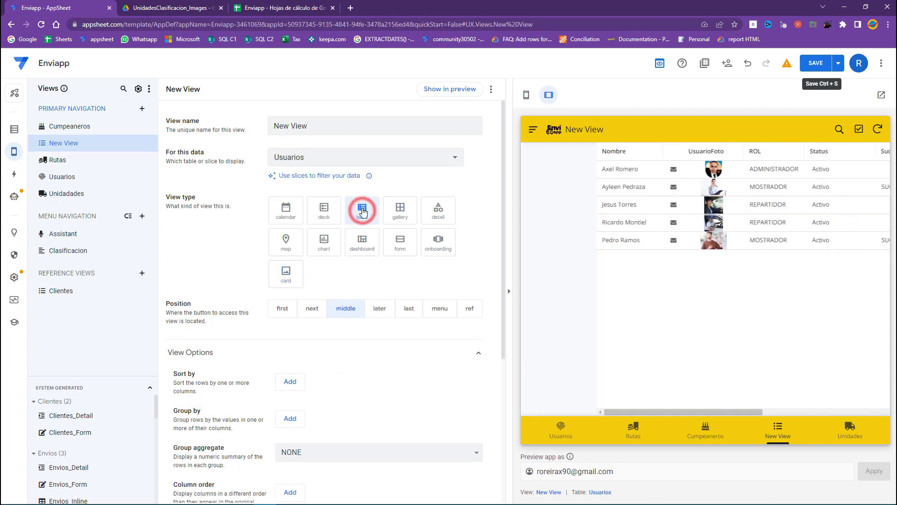
Name the view Inspecciones, base it on UnidadesInspeccion, and set its display name to Inspecciones
{"action": "triple_click", "coordinate": [323, 125]}
{"action": "key", "text": "BackSpace"}
{"action": "type", "text": "Inspecciones"}
{"action": "left_click", "coordinate": [300, 156]}
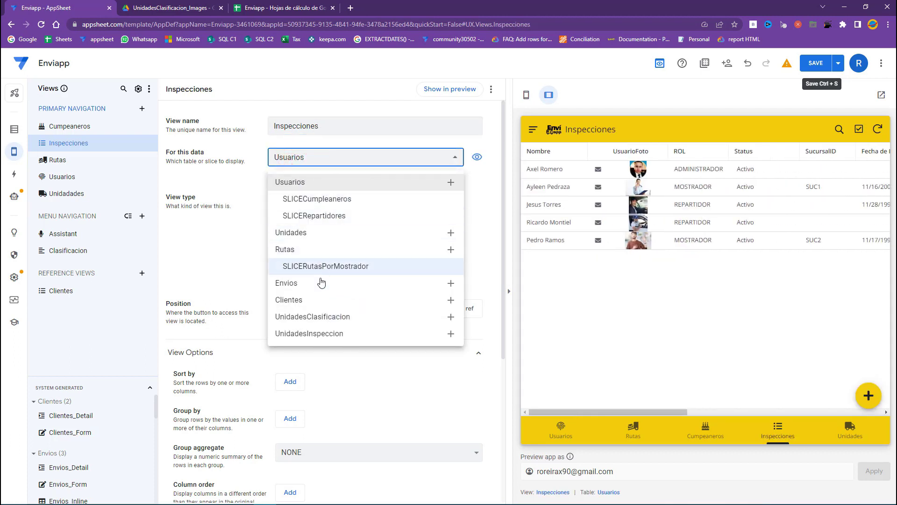
{"action": "left_click", "coordinate": [317, 336]}
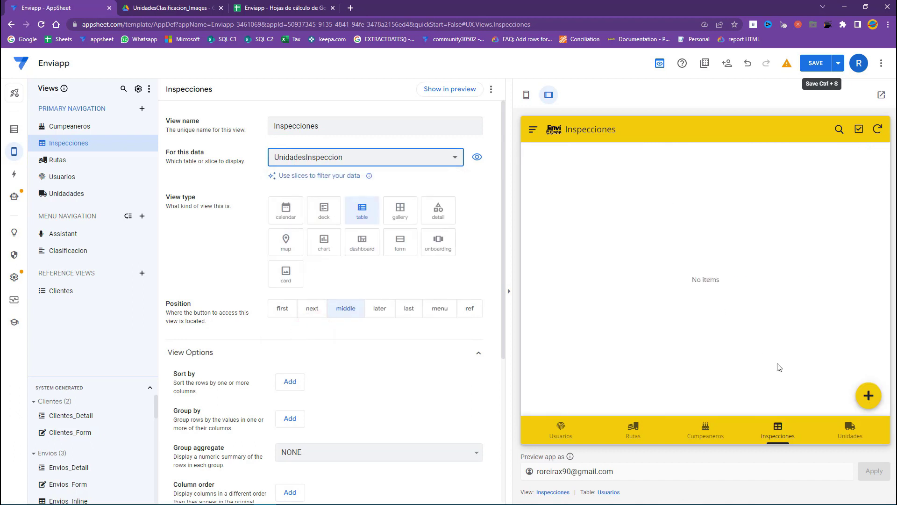
{"action": "scroll", "coordinate": [337, 267], "scroll_direction": "down", "scroll_amount": 5}
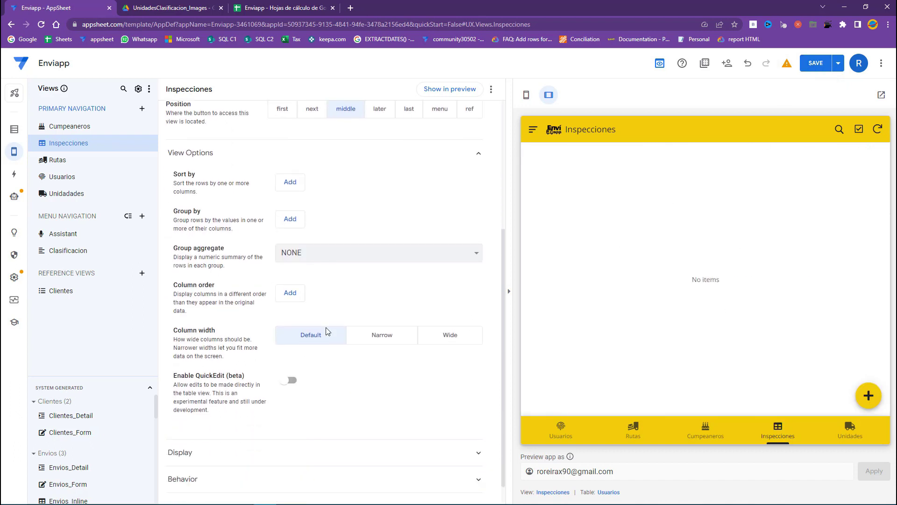
{"action": "left_click", "coordinate": [200, 428]}
{"action": "scroll", "coordinate": [296, 443], "scroll_direction": "down", "scroll_amount": 3}
{"action": "left_click", "coordinate": [295, 436]}
{"action": "type", "text": "Inspecciones"}
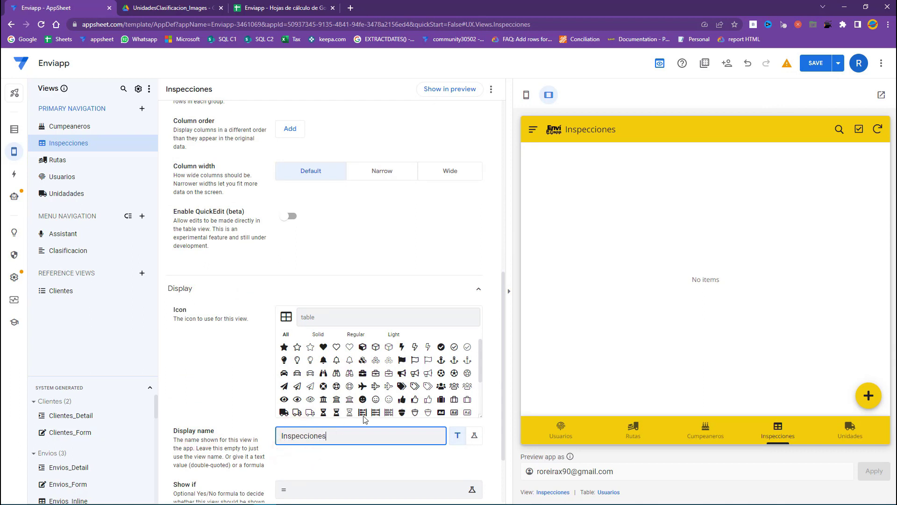
Give the Inspecciones view a car icon and save the app
{"action": "left_click", "coordinate": [323, 322]}
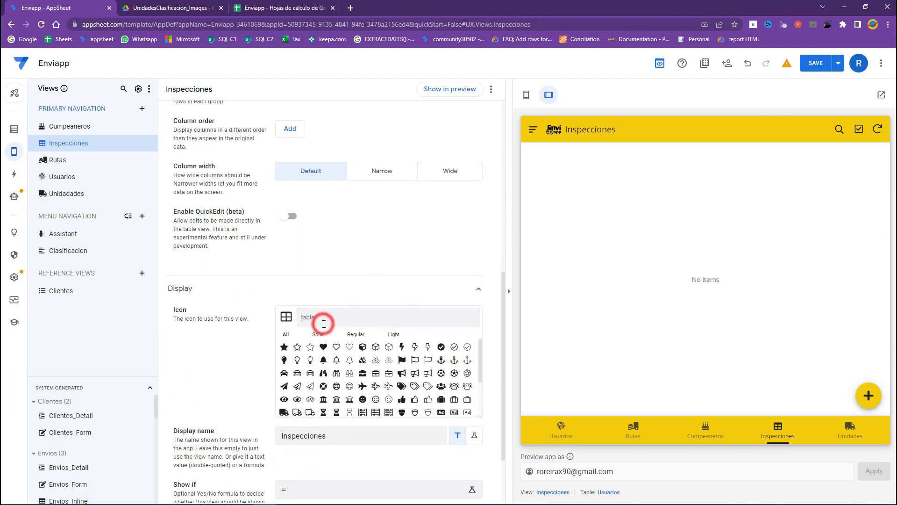
{"action": "type", "text": "car"}
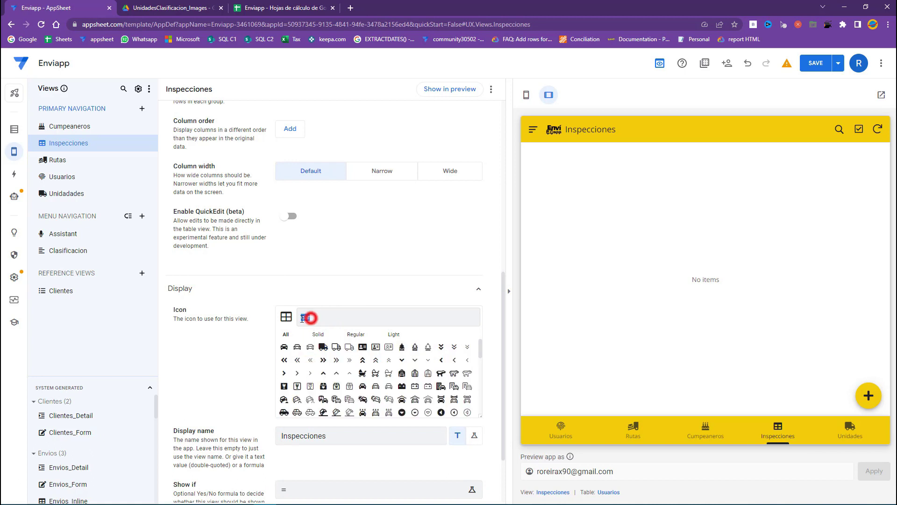
{"action": "left_click", "coordinate": [284, 399]}
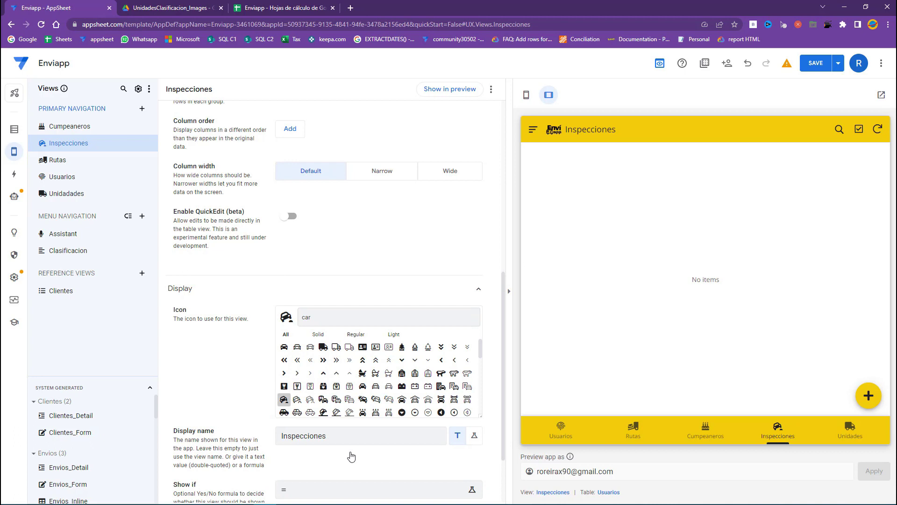
{"action": "left_click", "coordinate": [439, 398]}
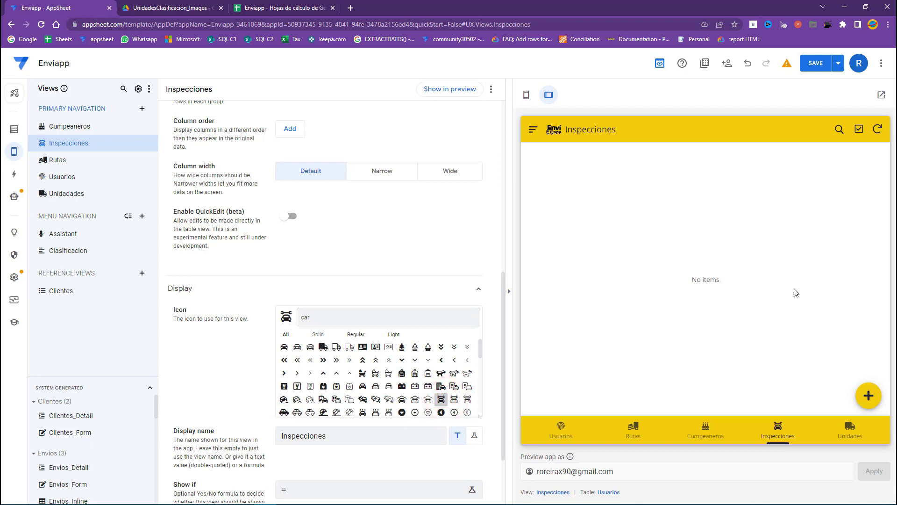
{"action": "left_click", "coordinate": [817, 63]}
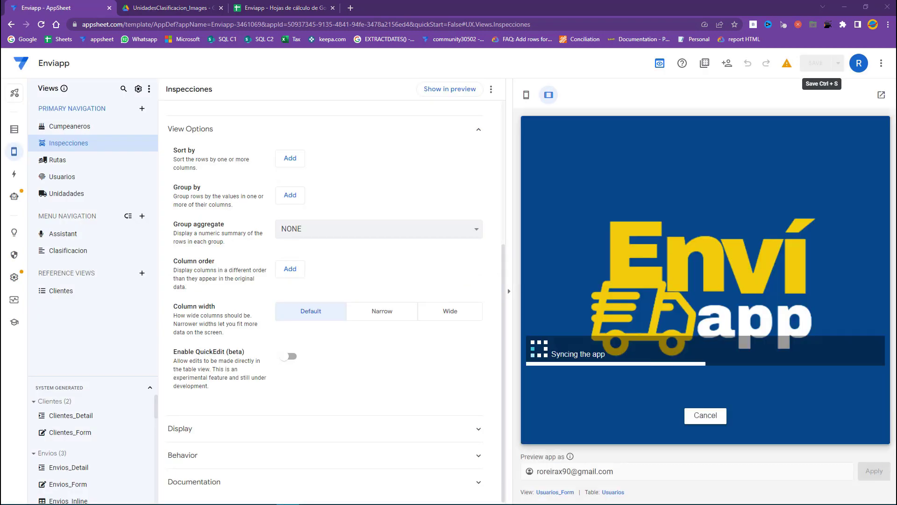
Start a new inspection with UnidadID Tacoma, then open the UnidadesInspeccion column list
{"action": "left_click", "coordinate": [778, 427]}
{"action": "left_click", "coordinate": [868, 395]}
{"action": "left_click", "coordinate": [633, 190]}
{"action": "left_click", "coordinate": [625, 224]}
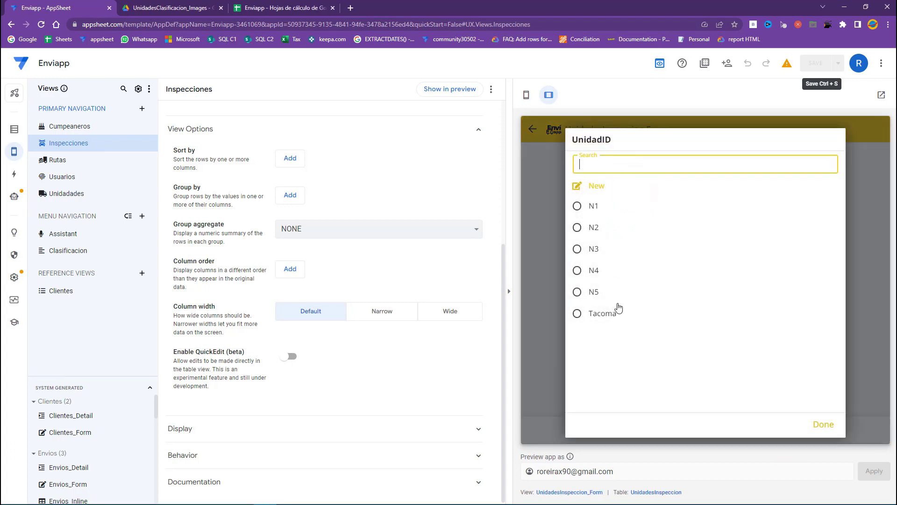
{"action": "left_click", "coordinate": [602, 313]}
{"action": "left_click", "coordinate": [610, 279]}
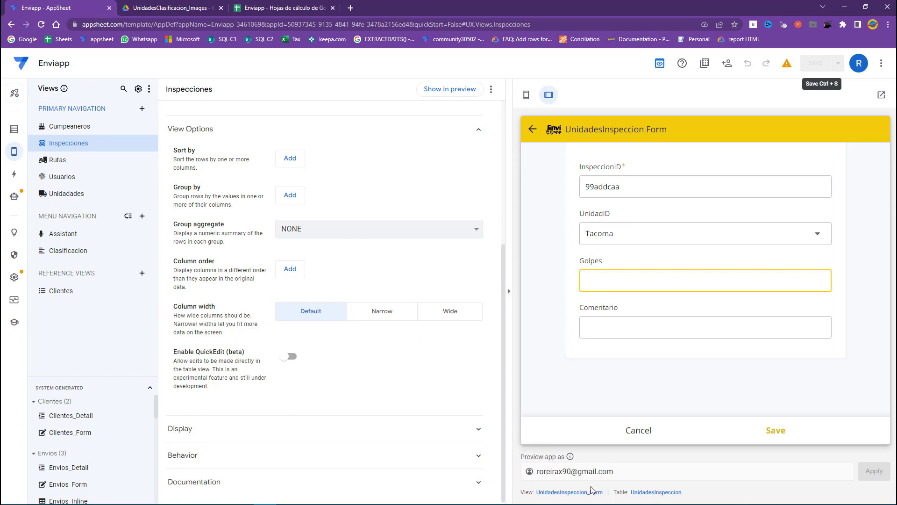
{"action": "left_click", "coordinate": [657, 492]}
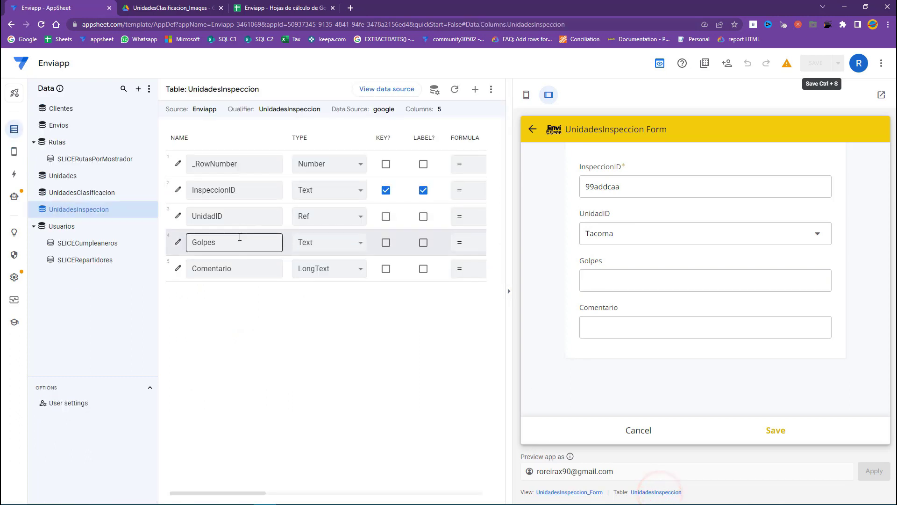
Make Golpes a Drawing field and clear the existing sketch from its canvas
{"action": "left_click", "coordinate": [313, 247]}
{"action": "key", "text": "d"}
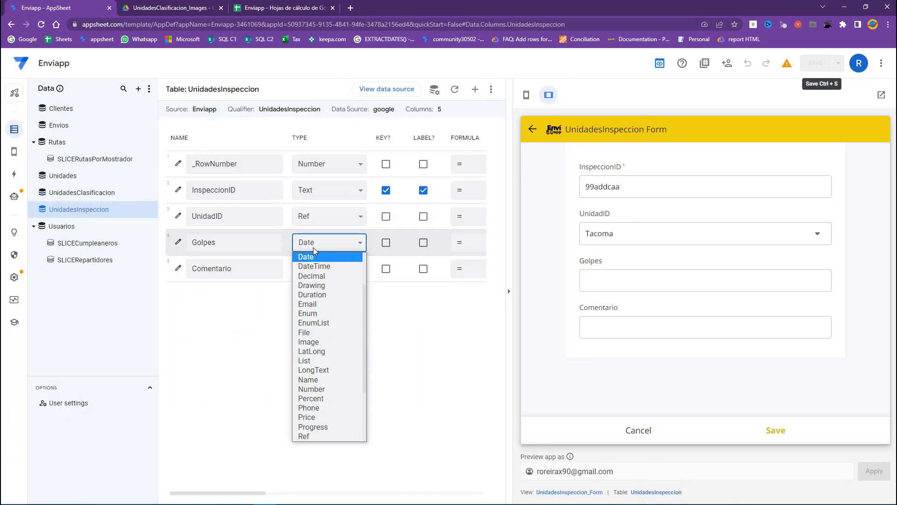
{"action": "left_click", "coordinate": [316, 285]}
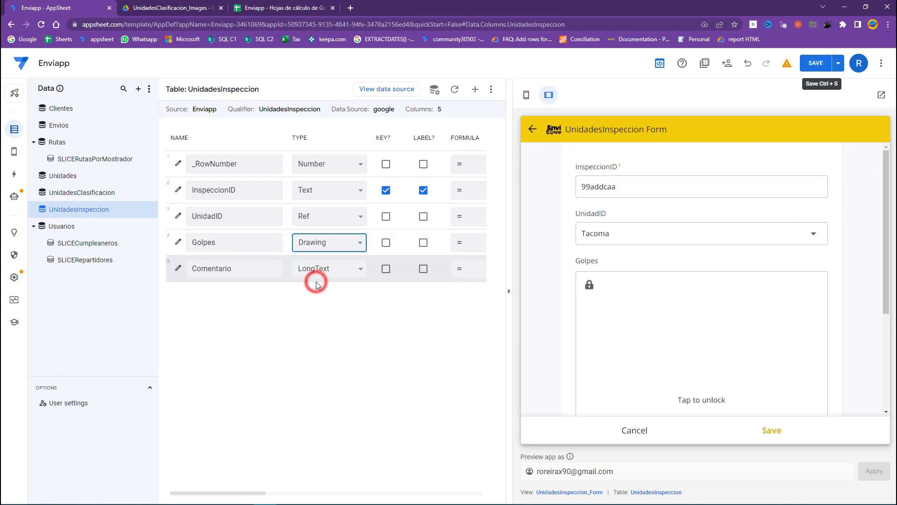
{"action": "scroll", "coordinate": [623, 310], "scroll_direction": "down", "scroll_amount": 2}
{"action": "left_click", "coordinate": [687, 307]}
{"action": "mouse_move", "coordinate": [681, 299]}
{"action": "left_mouse_down"}
{"action": "mouse_move", "coordinate": [663, 295]}
{"action": "mouse_move", "coordinate": [668, 276]}
{"action": "mouse_move", "coordinate": [699, 273]}
{"action": "left_mouse_up"}
{"action": "left_click", "coordinate": [812, 190]}
{"action": "left_click", "coordinate": [812, 190]}
Load the blue truck image from the Downloads folder into the Golpes drawing
{"action": "left_click", "coordinate": [812, 395]}
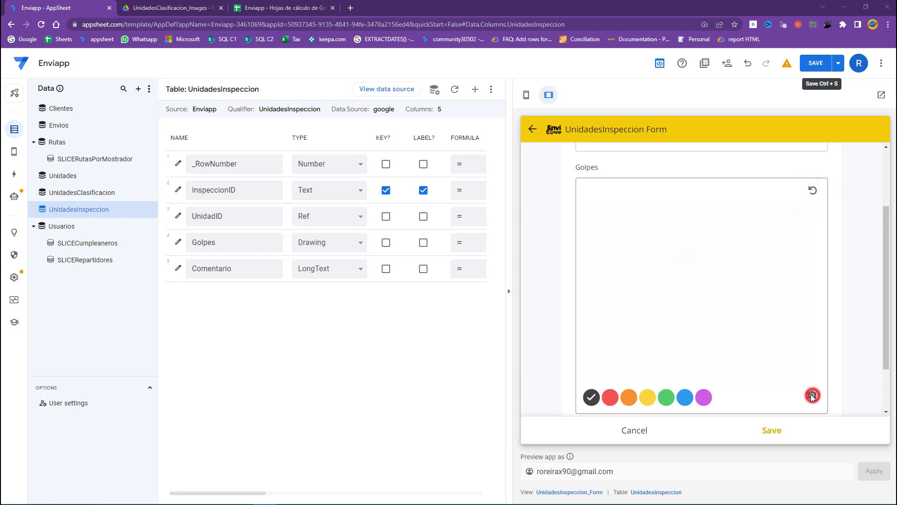
{"action": "scroll", "coordinate": [457, 225], "scroll_direction": "down", "scroll_amount": 2}
{"action": "left_click", "coordinate": [420, 229]}
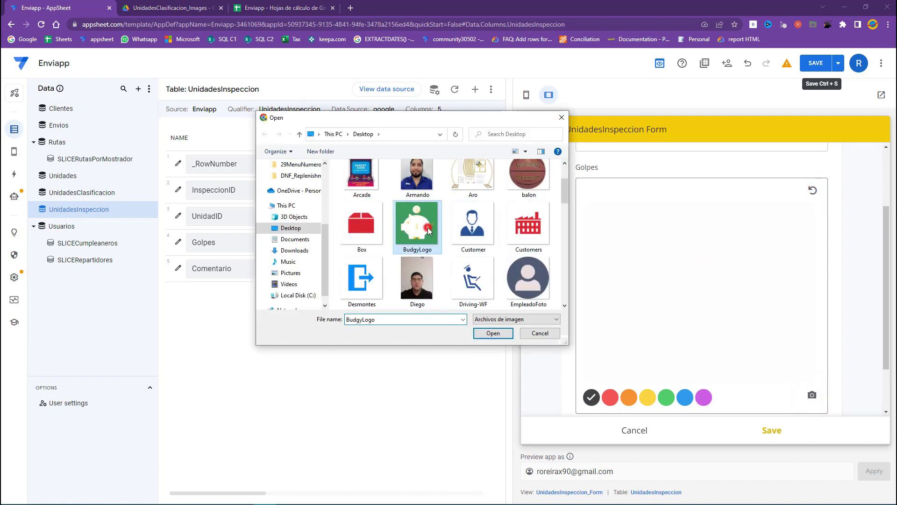
{"action": "key", "text": "t"}
{"action": "left_click", "coordinate": [429, 231]}
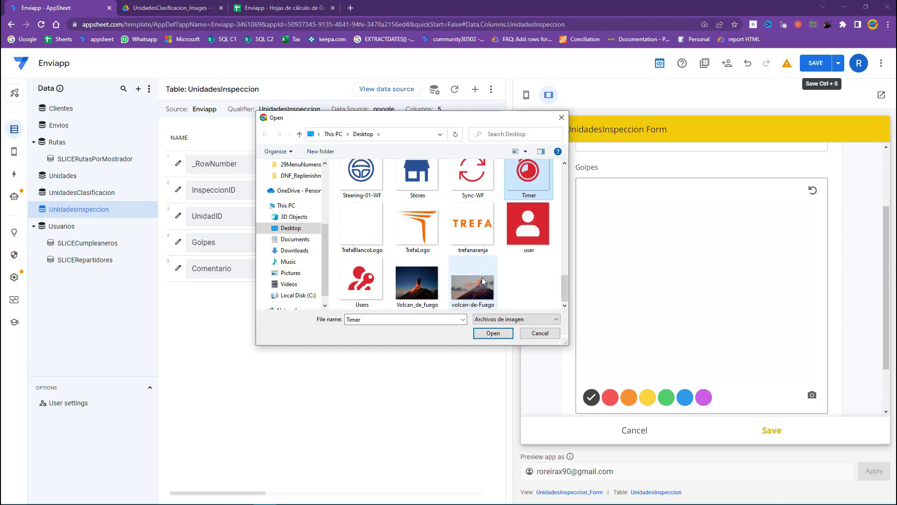
{"action": "scroll", "coordinate": [468, 262], "scroll_direction": "up", "scroll_amount": 5}
{"action": "scroll", "coordinate": [480, 271], "scroll_direction": "up", "scroll_amount": 5}
{"action": "scroll", "coordinate": [467, 266], "scroll_direction": "down", "scroll_amount": 3}
{"action": "scroll", "coordinate": [434, 257], "scroll_direction": "down", "scroll_amount": 3}
{"action": "scroll", "coordinate": [407, 252], "scroll_direction": "down", "scroll_amount": 3}
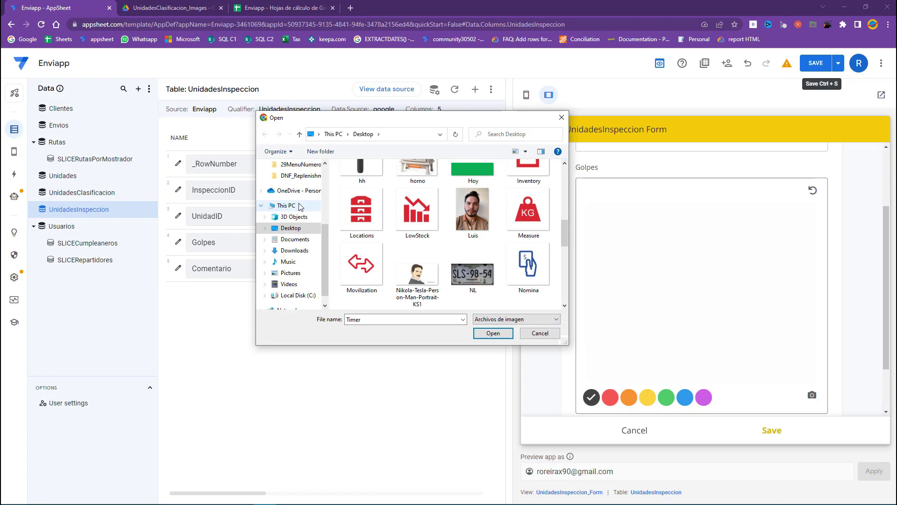
{"action": "scroll", "coordinate": [290, 220], "scroll_direction": "up", "scroll_amount": 1}
{"action": "left_click", "coordinate": [296, 273]}
{"action": "left_click", "coordinate": [293, 251]}
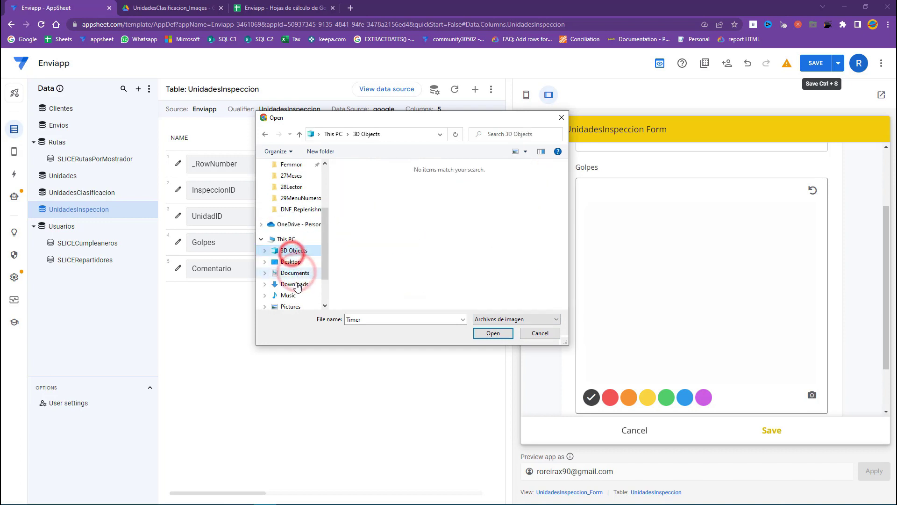
{"action": "left_click", "coordinate": [294, 284]}
{"action": "double_click", "coordinate": [442, 292]}
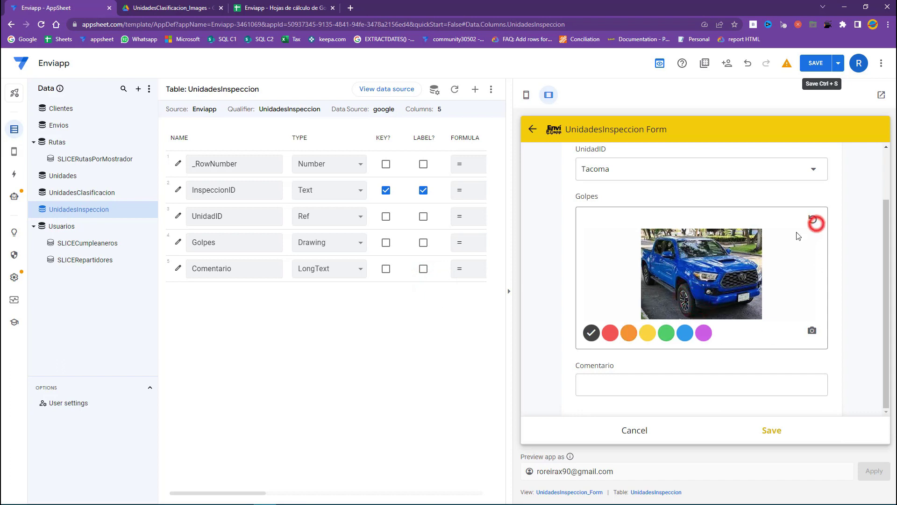
Mark the truck's front wheel with a yellow stroke and save the inspection
{"action": "left_click", "coordinate": [648, 333]}
{"action": "left_click_drag", "start_coordinate": [696, 294], "coordinate": [696, 302]}
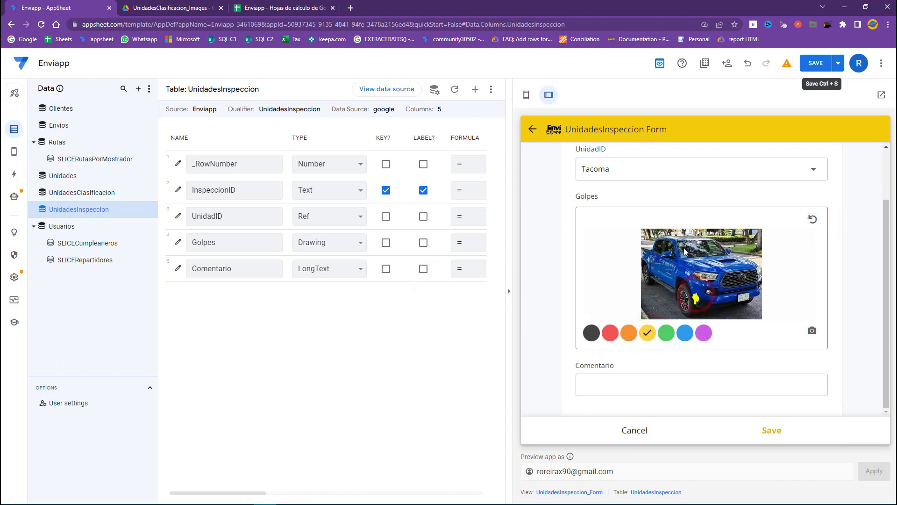
{"action": "left_click", "coordinate": [771, 429]}
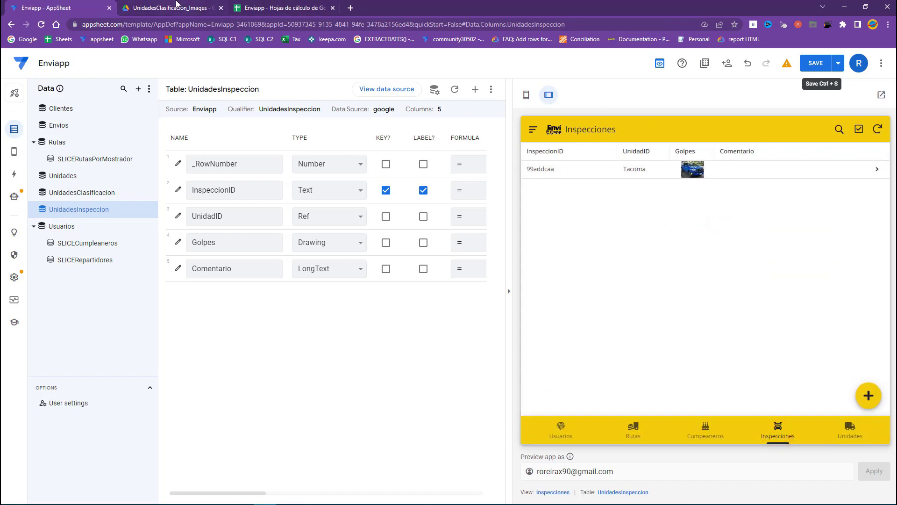
{"action": "left_click", "coordinate": [177, 4]}
Auto-fit column C in the Enviapp sheet and view the Golpes base64 image text in C2
{"action": "left_click", "coordinate": [280, 7]}
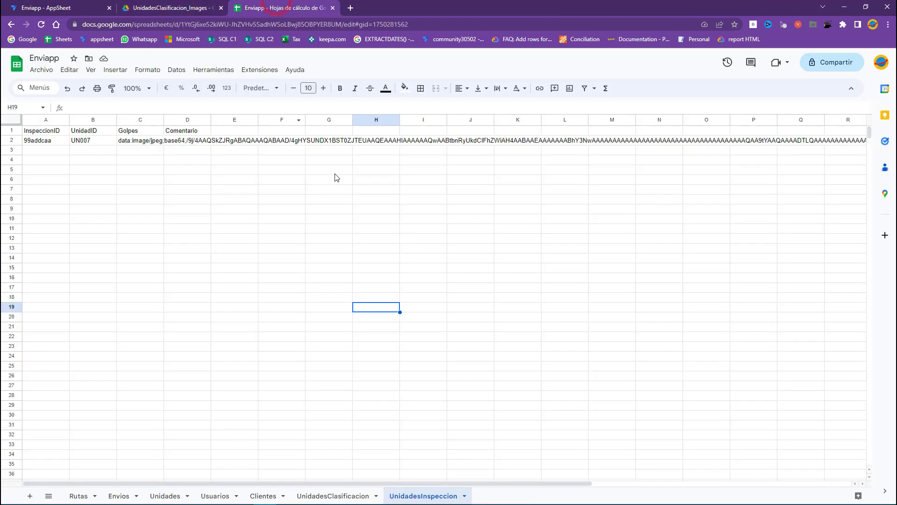
{"action": "left_click", "coordinate": [330, 170]}
{"action": "double_click", "coordinate": [161, 118]}
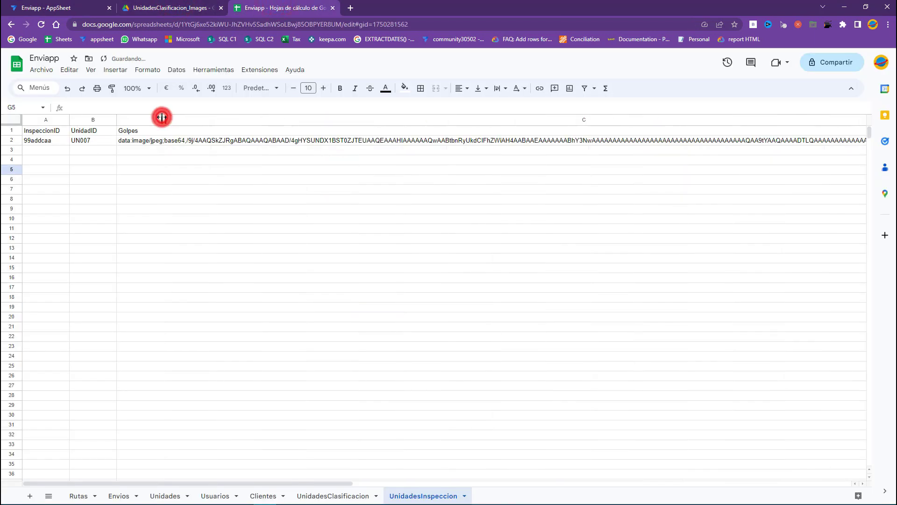
{"action": "left_click", "coordinate": [226, 140]}
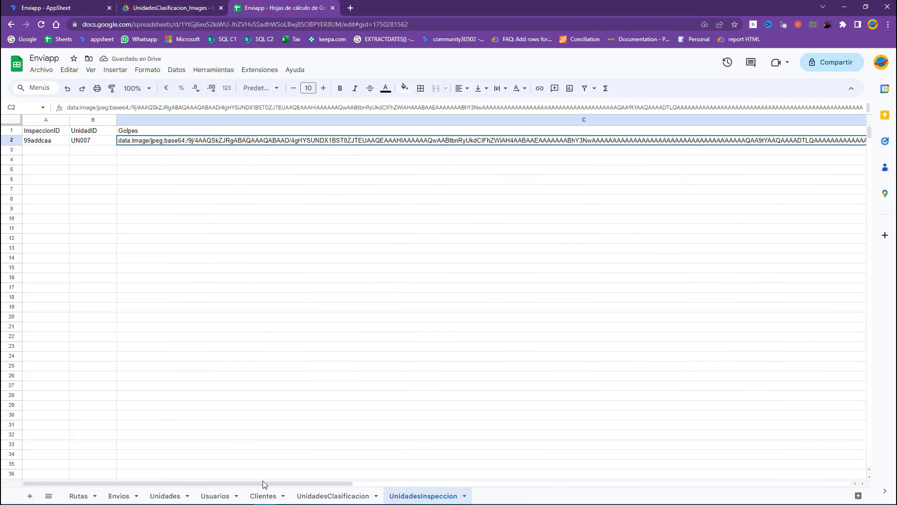
{"action": "mouse_move", "coordinate": [264, 484]}
{"action": "left_mouse_down"}
{"action": "mouse_move", "coordinate": [775, 484]}
{"action": "mouse_move", "coordinate": [264, 484]}
{"action": "left_mouse_up"}
{"action": "left_click", "coordinate": [58, 5]}
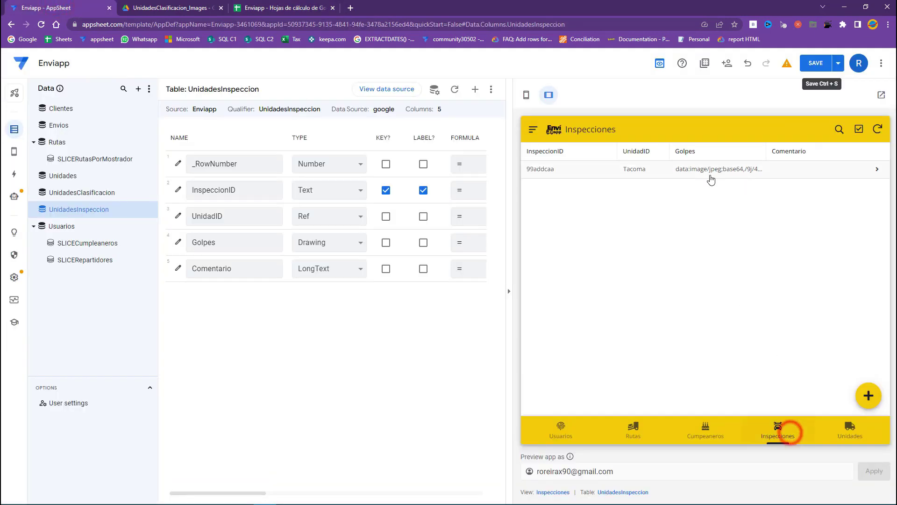
Open inspection 99addcaa, sync and save the app, and reload the Enviapp spreadsheet
{"action": "left_click", "coordinate": [710, 176]}
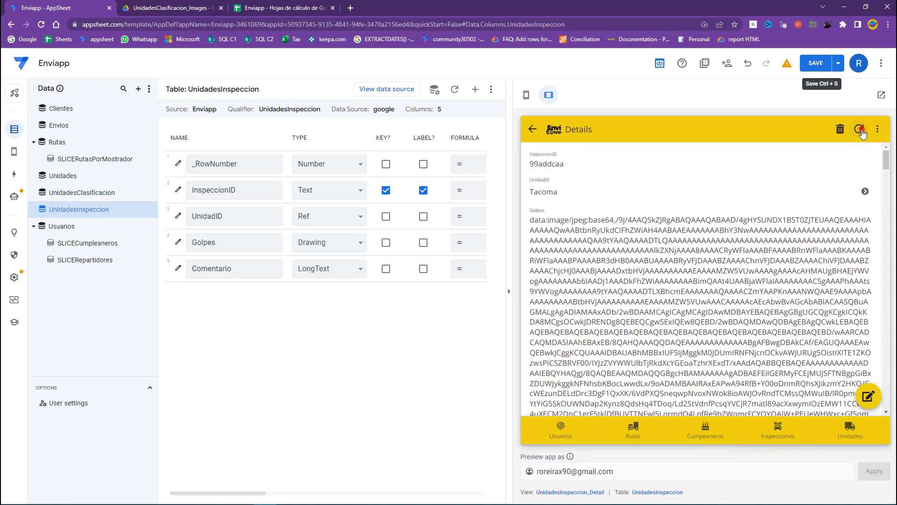
{"action": "left_click", "coordinate": [861, 129]}
{"action": "left_click", "coordinate": [821, 63]}
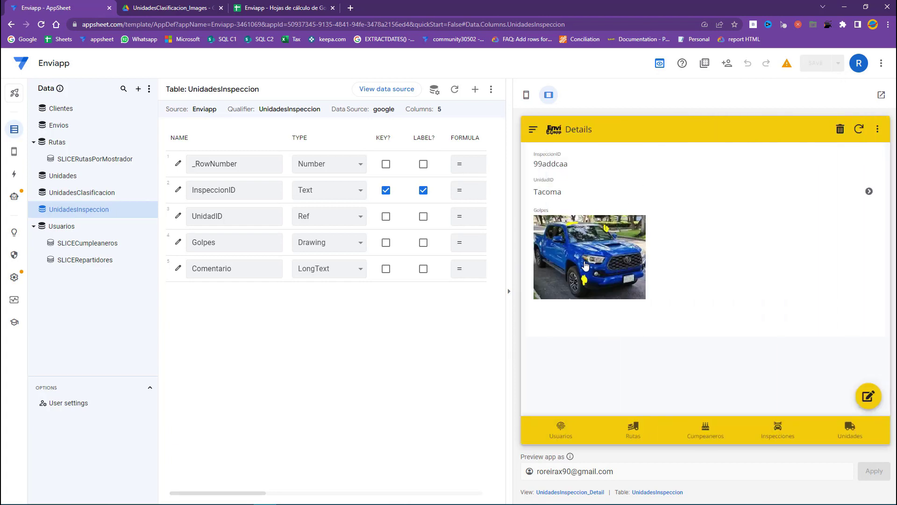
{"action": "left_click", "coordinate": [253, 5]}
{"action": "left_click", "coordinate": [256, 176]}
{"action": "left_click", "coordinate": [186, 142]}
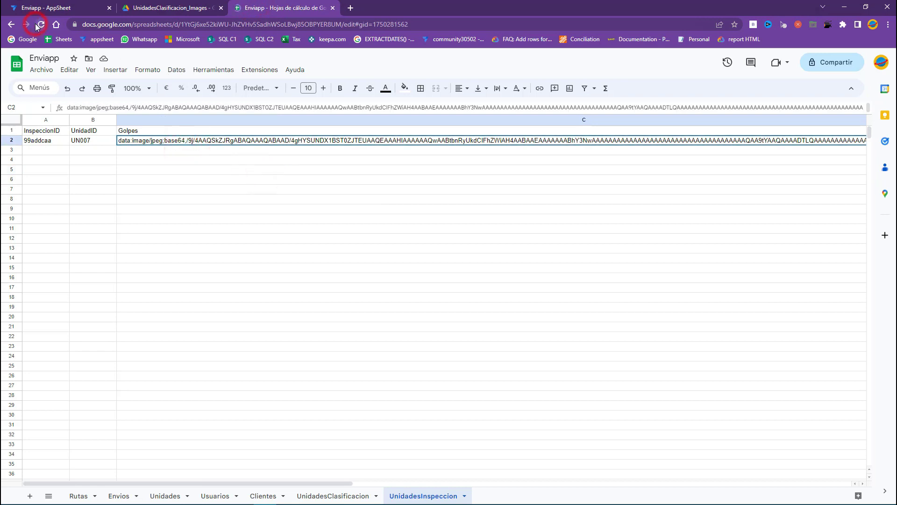
{"action": "left_click", "coordinate": [36, 25]}
{"action": "left_click", "coordinate": [49, 7]}
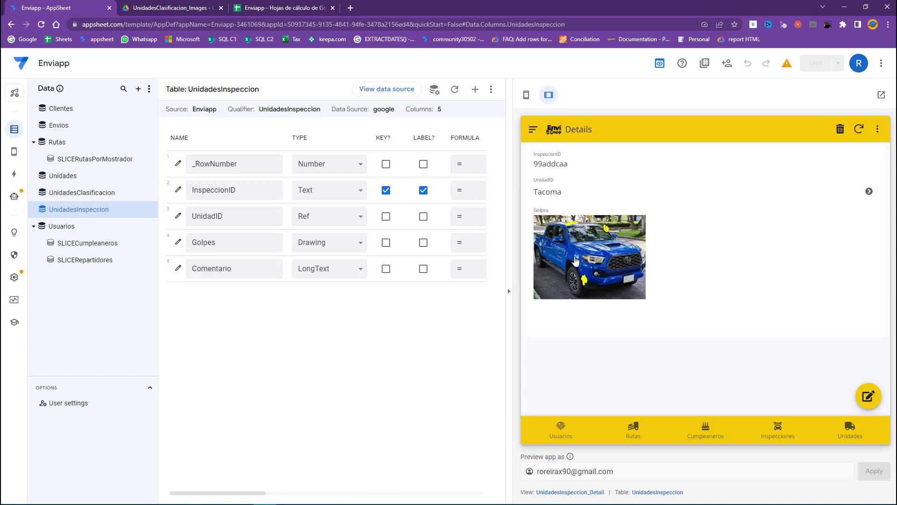
Start a new inspection for the Tacoma and unlock its Golpes drawing pad
{"action": "left_click", "coordinate": [778, 437]}
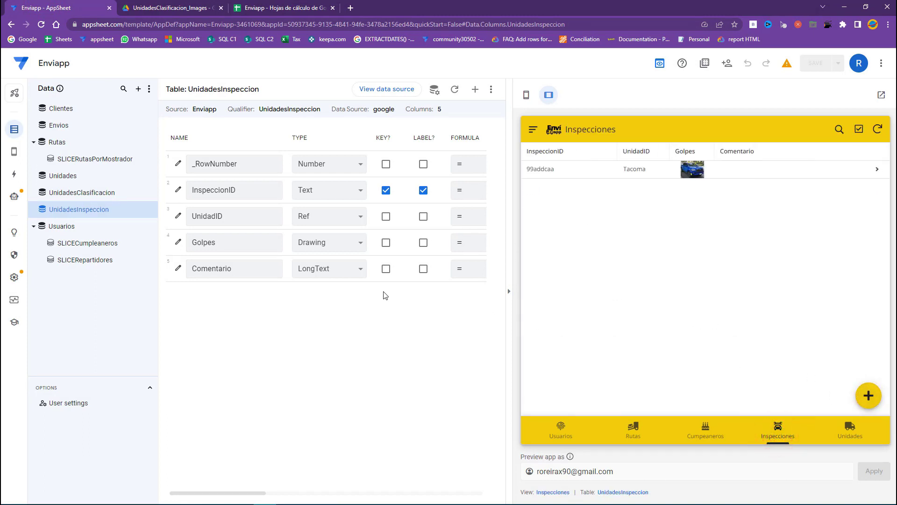
{"action": "left_click", "coordinate": [867, 397]}
{"action": "left_click", "coordinate": [615, 234]}
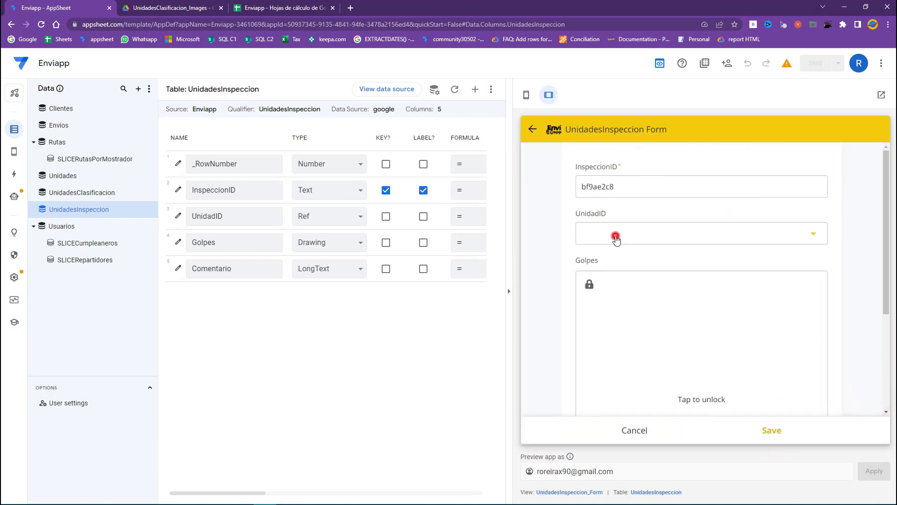
{"action": "left_click", "coordinate": [607, 314]}
{"action": "scroll", "coordinate": [608, 314], "scroll_direction": "down", "scroll_amount": 3}
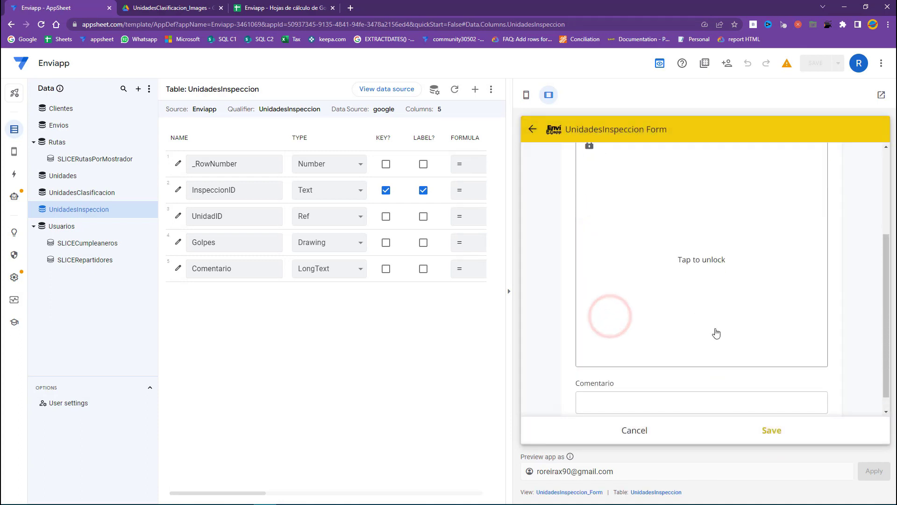
{"action": "left_click", "coordinate": [684, 270]}
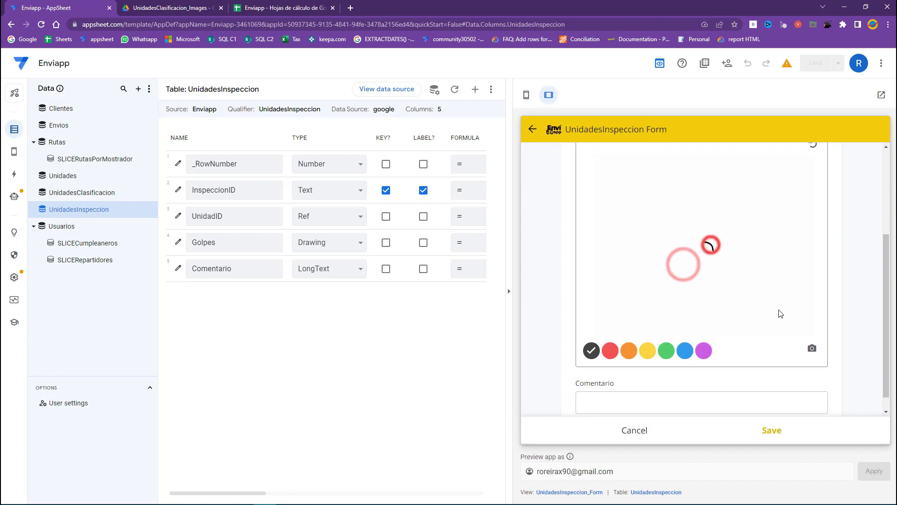
Begin the Golpes Initial Value expression with [UnidadID]. in the Expression Assistant
{"action": "left_click_drag", "start_coordinate": [235, 493], "coordinate": [377, 494]}
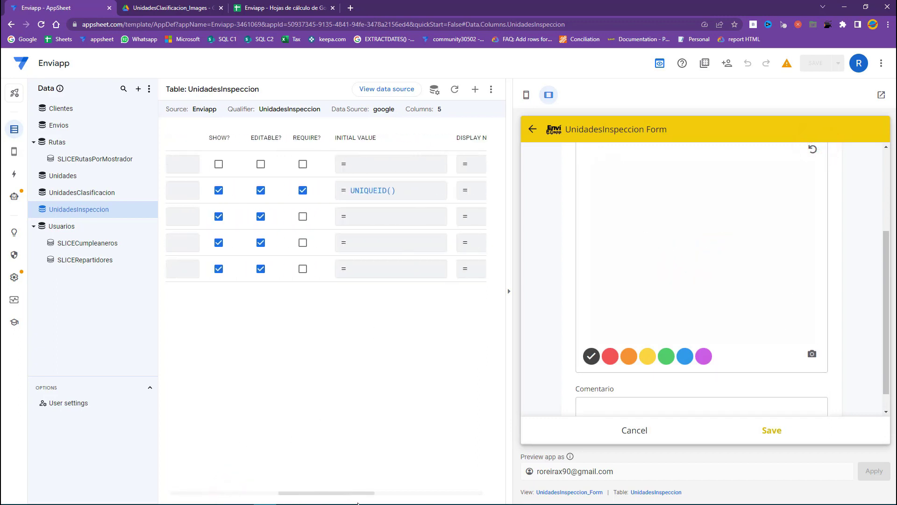
{"action": "left_click", "coordinate": [259, 243]}
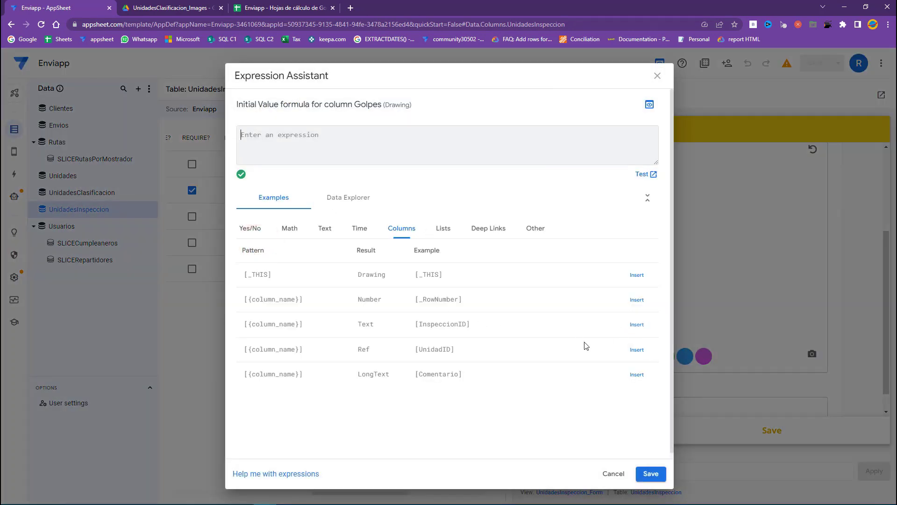
{"action": "left_click", "coordinate": [363, 144]}
{"action": "type", "text": ".["}
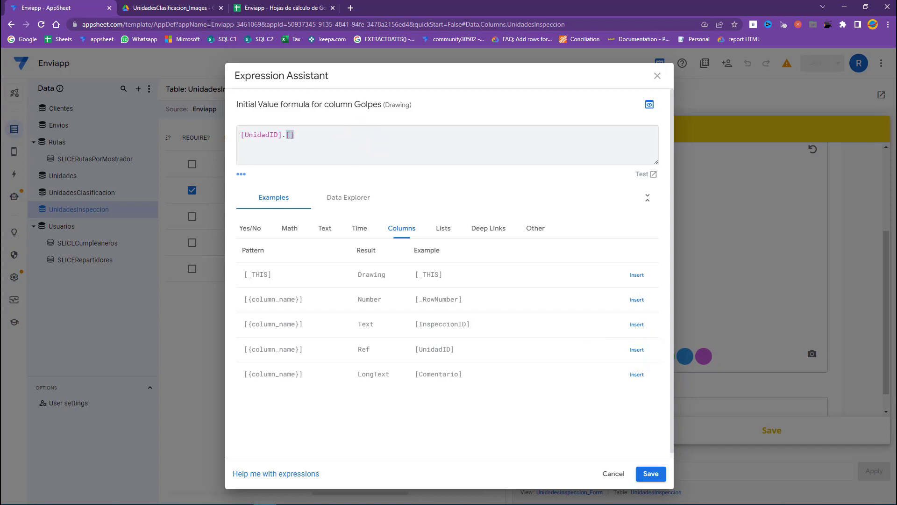
{"action": "left_click", "coordinate": [261, 7]}
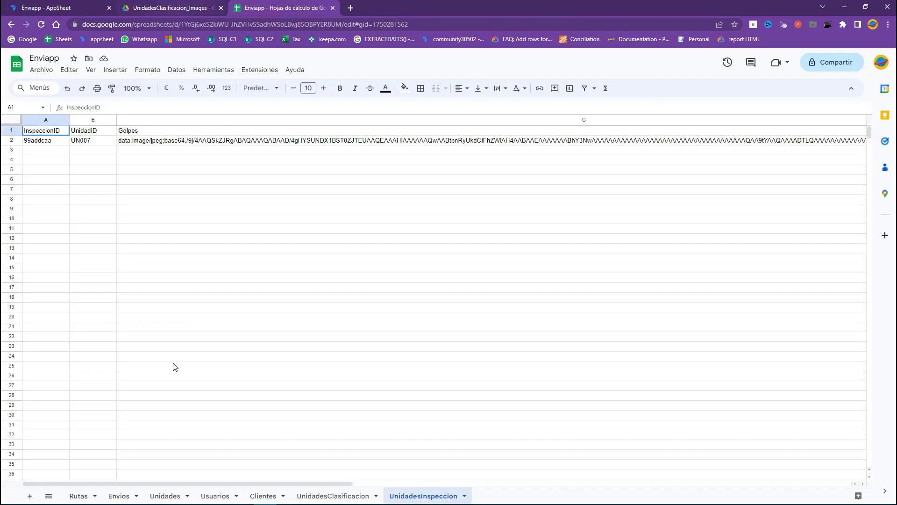
Review the ClasificacionID values in J1:J7 of the Unidades sheet
{"action": "left_click", "coordinate": [166, 495]}
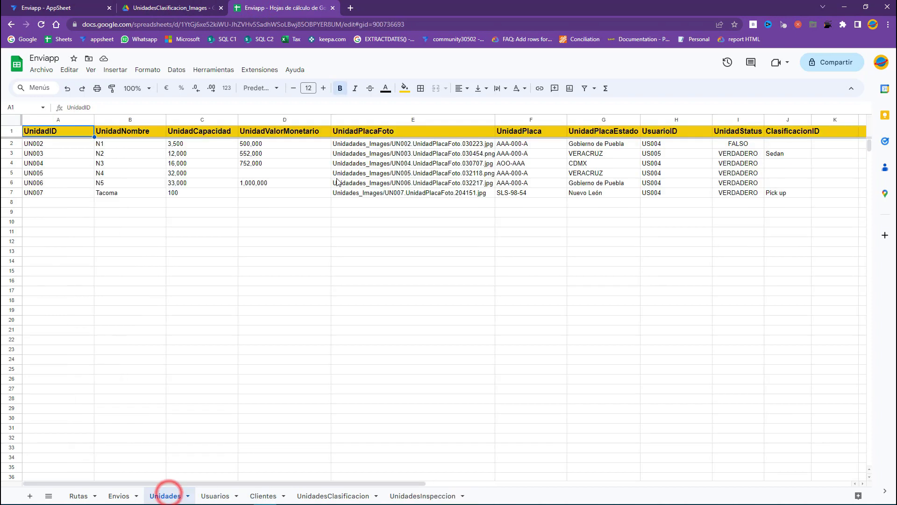
{"action": "left_click_drag", "start_coordinate": [793, 132], "coordinate": [793, 197]}
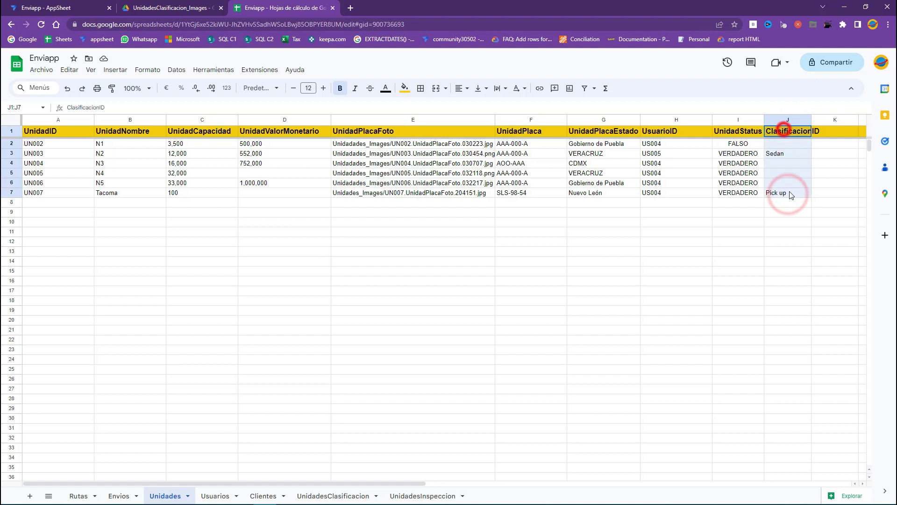
{"action": "left_click", "coordinate": [94, 4]}
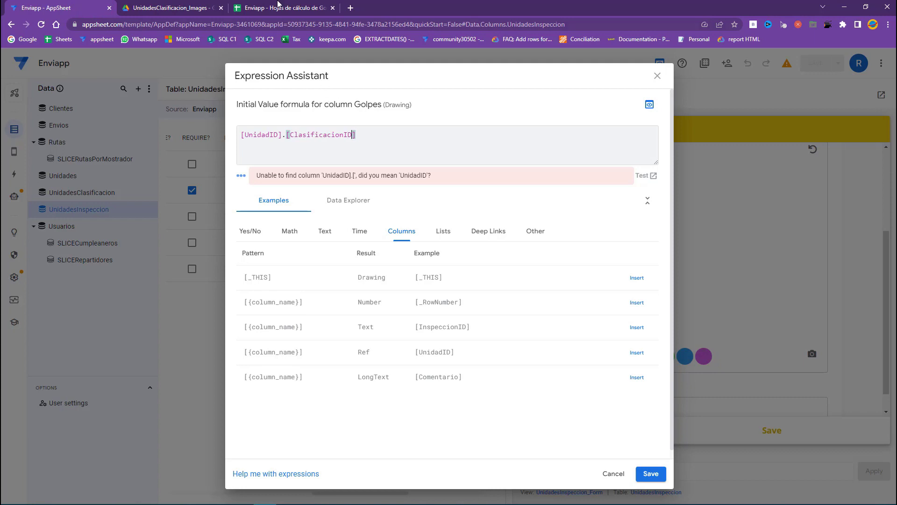
{"action": "left_click", "coordinate": [277, 4]}
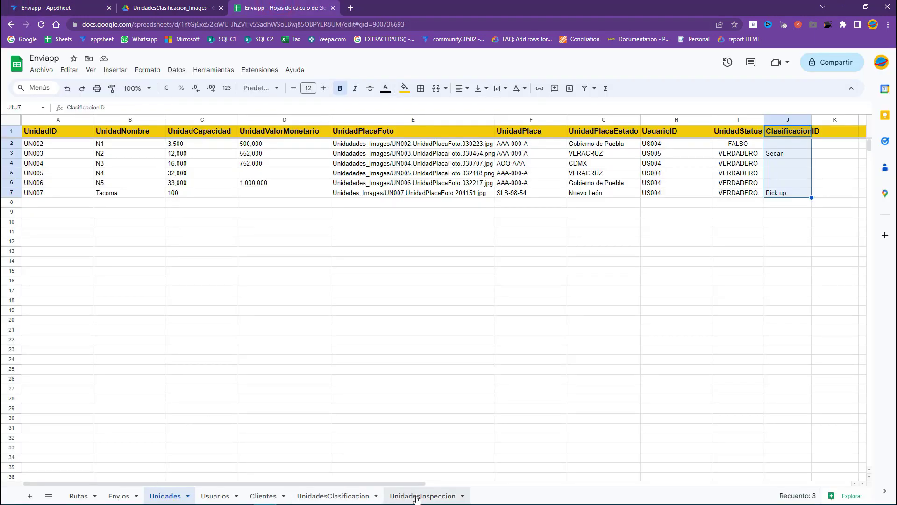
Auto-fit column B of UnidadesClasificacion and copy the ClasificacionImagen header name
{"action": "left_click", "coordinate": [418, 496]}
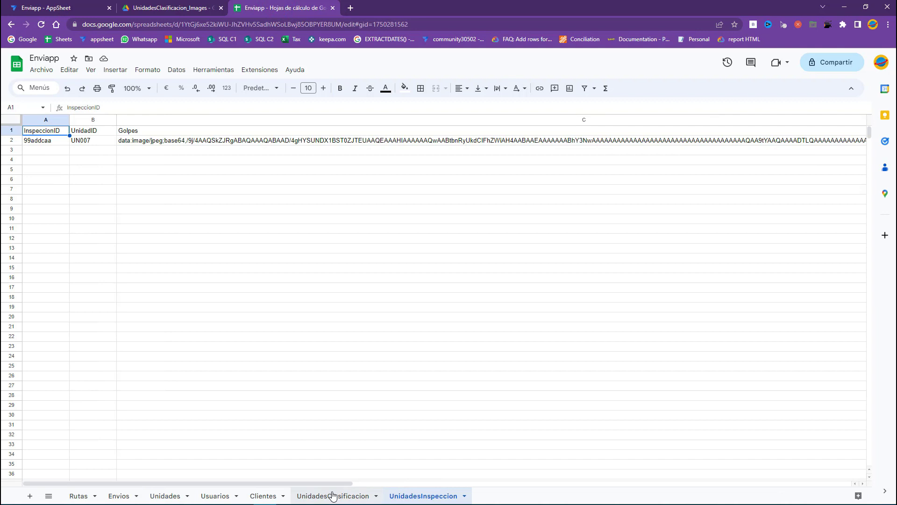
{"action": "left_click", "coordinate": [317, 496]}
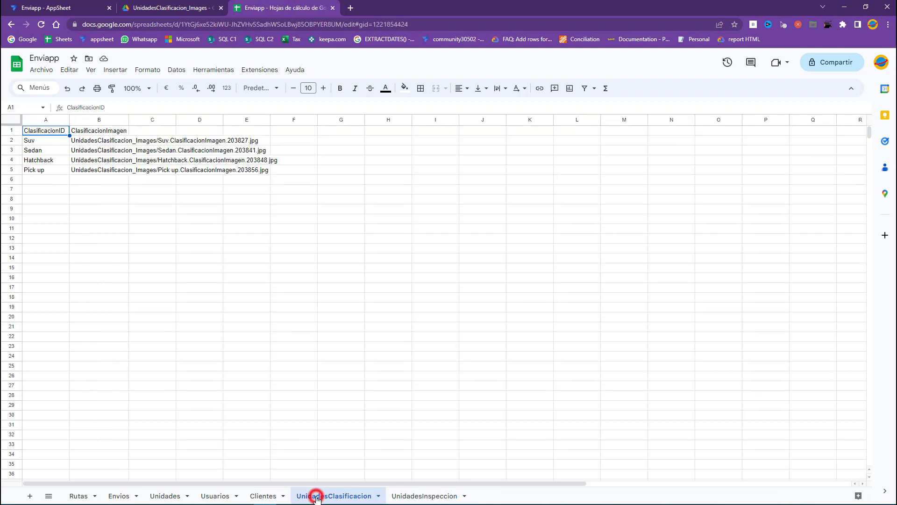
{"action": "double_click", "coordinate": [128, 118]}
{"action": "left_click", "coordinate": [89, 132]}
{"action": "key", "text": "ctrl+c"}
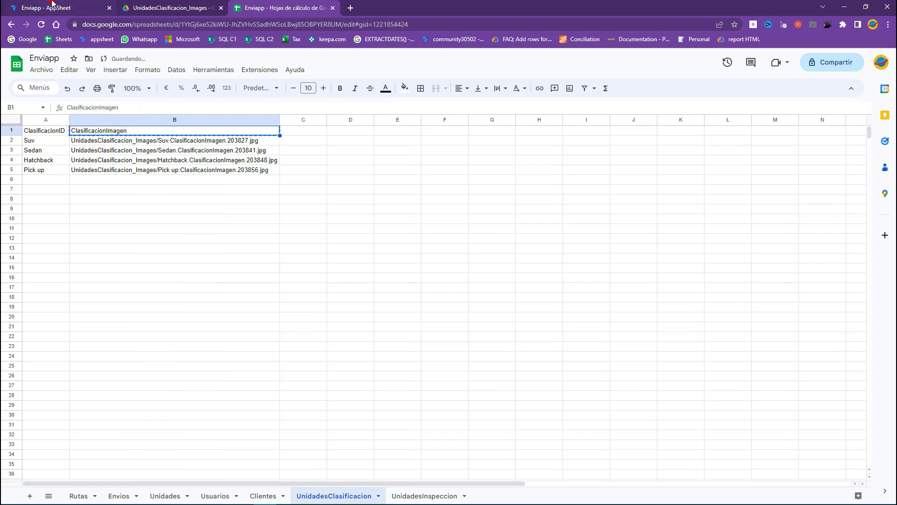
{"action": "left_click", "coordinate": [52, 6]}
Complete the Golpes initial value as [UnidadID].[ClasificacionID].[ClasificacionImagen] and save the app
{"action": "type", "text": "."}
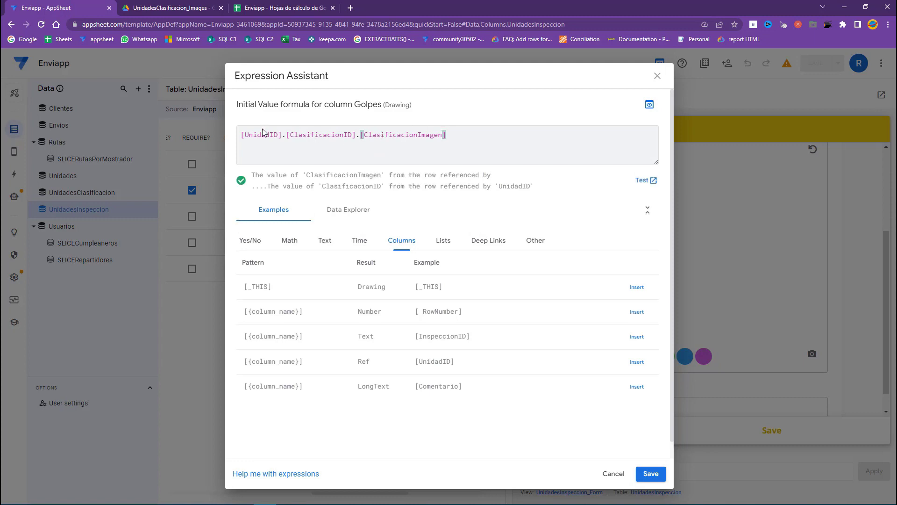
{"action": "double_click", "coordinate": [307, 135]}
{"action": "double_click", "coordinate": [403, 134]}
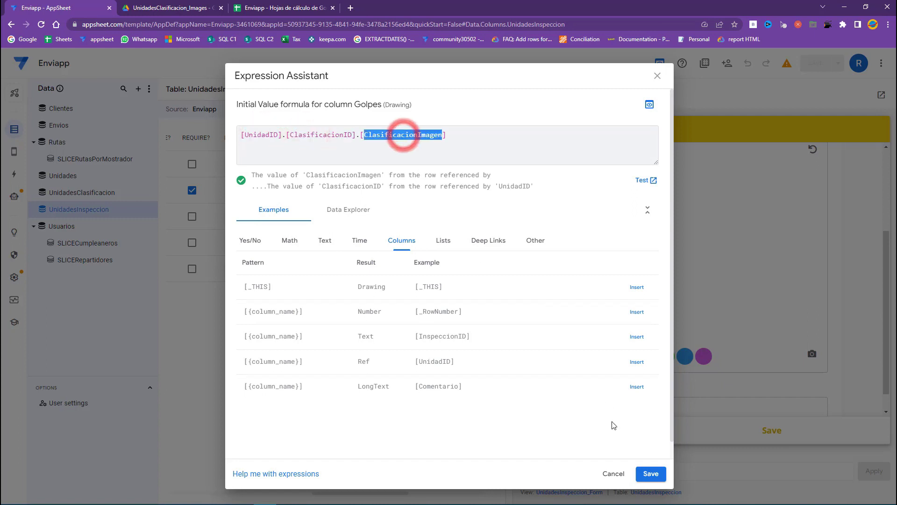
{"action": "left_click", "coordinate": [648, 474]}
{"action": "left_click", "coordinate": [814, 68]}
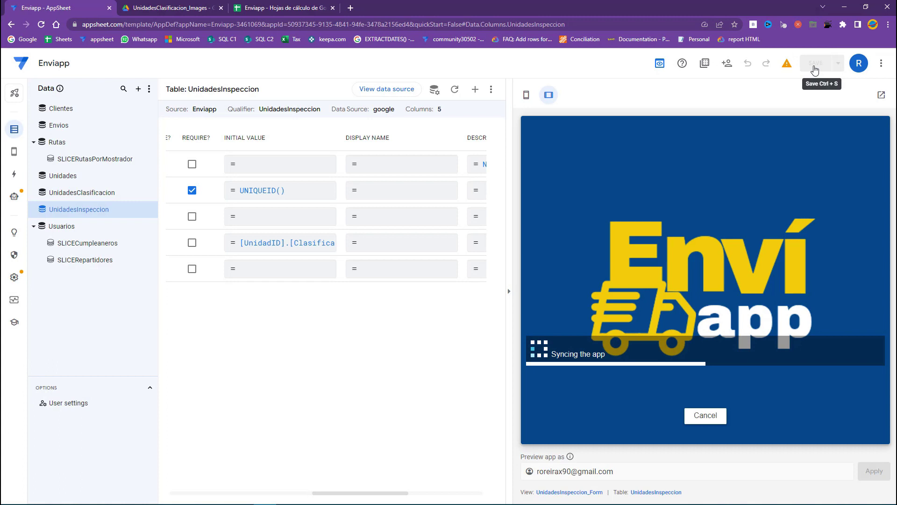
Discard the open form, start a new Tacoma inspection, and unlock its Golpes diagram
{"action": "left_click", "coordinate": [634, 432]}
{"action": "left_click", "coordinate": [778, 429]}
{"action": "left_click", "coordinate": [876, 395]}
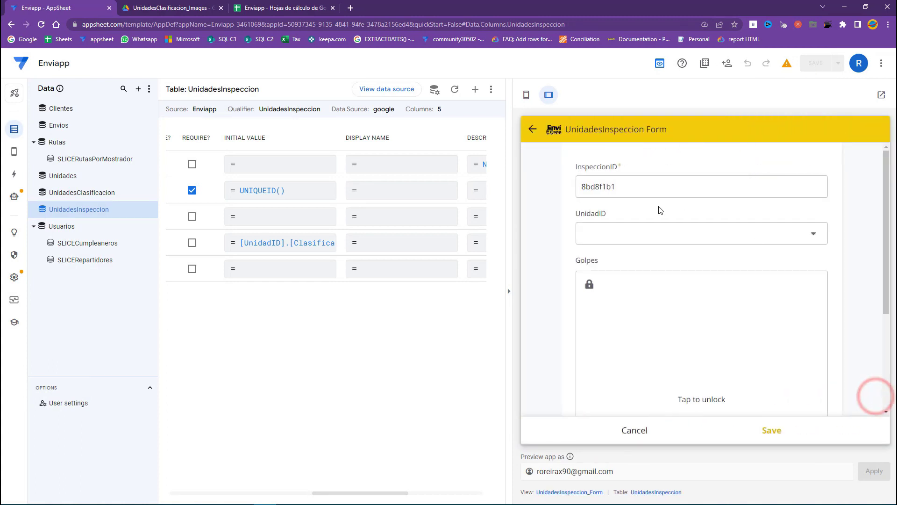
{"action": "left_click", "coordinate": [638, 233]}
{"action": "left_click", "coordinate": [591, 312]}
{"action": "scroll", "coordinate": [591, 313], "scroll_direction": "down", "scroll_amount": 2}
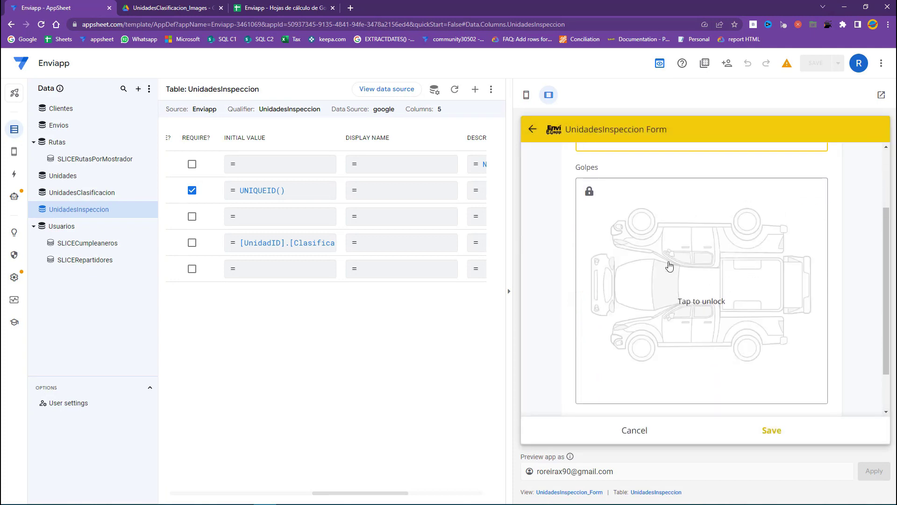
{"action": "left_click", "coordinate": [712, 304]}
Mark damage on the bumpers and both wheels of the pickup diagram, then save
{"action": "left_click", "coordinate": [626, 344]}
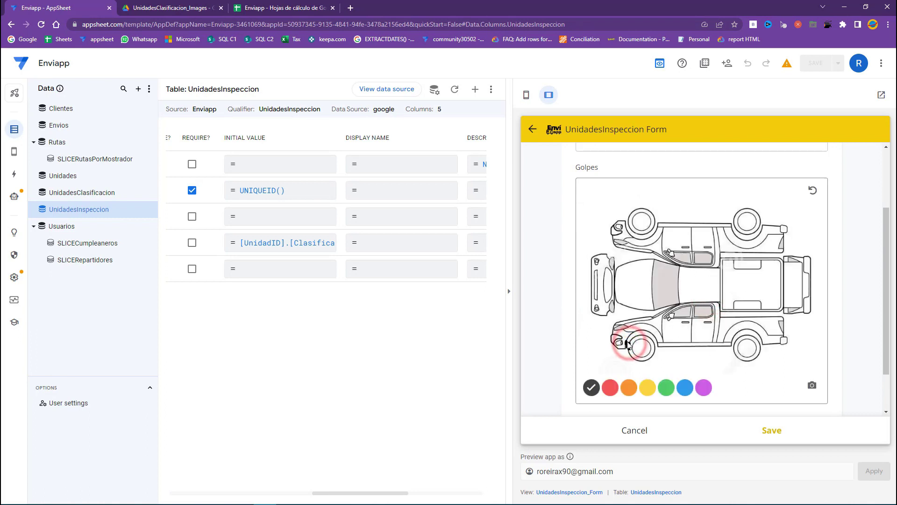
{"action": "left_click", "coordinate": [776, 236]}
{"action": "mouse_move", "coordinate": [737, 210]}
{"action": "left_mouse_down"}
{"action": "mouse_move", "coordinate": [756, 220]}
{"action": "mouse_move", "coordinate": [738, 234]}
{"action": "left_mouse_up"}
{"action": "mouse_move", "coordinate": [614, 225]}
{"action": "left_mouse_down"}
{"action": "mouse_move", "coordinate": [633, 233]}
{"action": "mouse_move", "coordinate": [619, 235]}
{"action": "left_mouse_up"}
{"action": "left_click", "coordinate": [619, 192]}
{"action": "left_click", "coordinate": [666, 204]}
{"action": "left_click", "coordinate": [772, 429]}
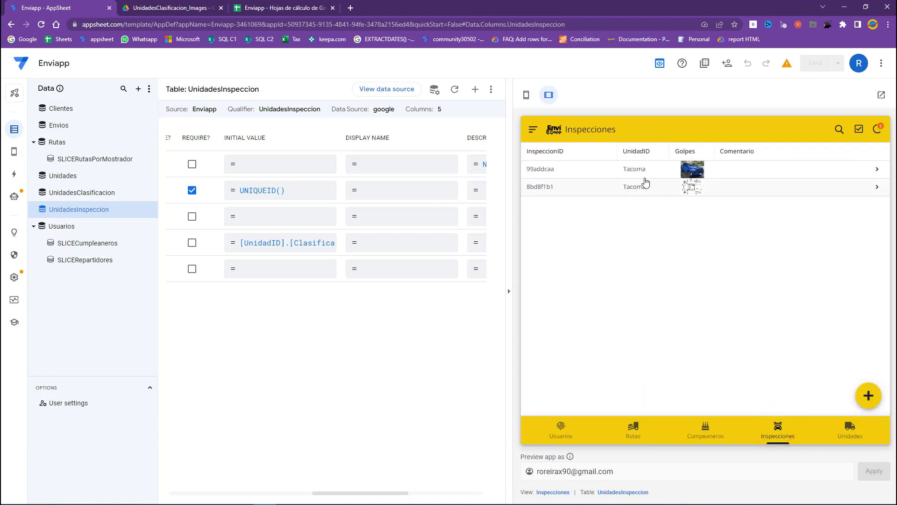
Check on the Unidades sheet that N2 is classified Sedan and the Tacoma Pick up
{"action": "left_click", "coordinate": [247, 3]}
{"action": "left_click", "coordinate": [196, 7]}
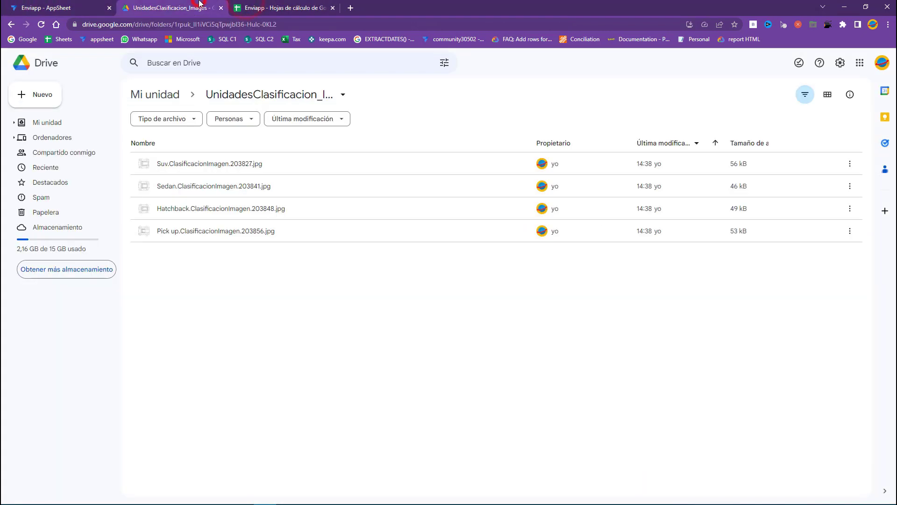
{"action": "left_click", "coordinate": [277, 4]}
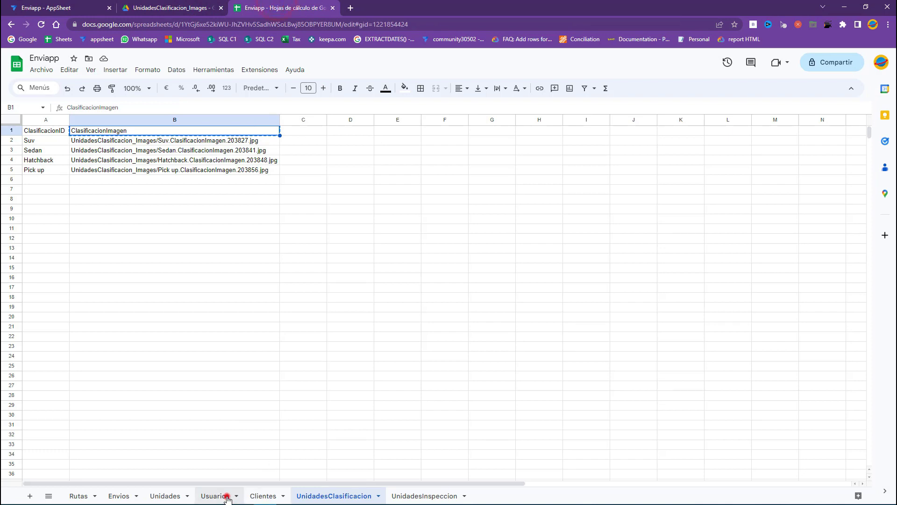
{"action": "left_click", "coordinate": [222, 496]}
{"action": "left_click", "coordinate": [255, 496]}
{"action": "left_click", "coordinate": [160, 496]}
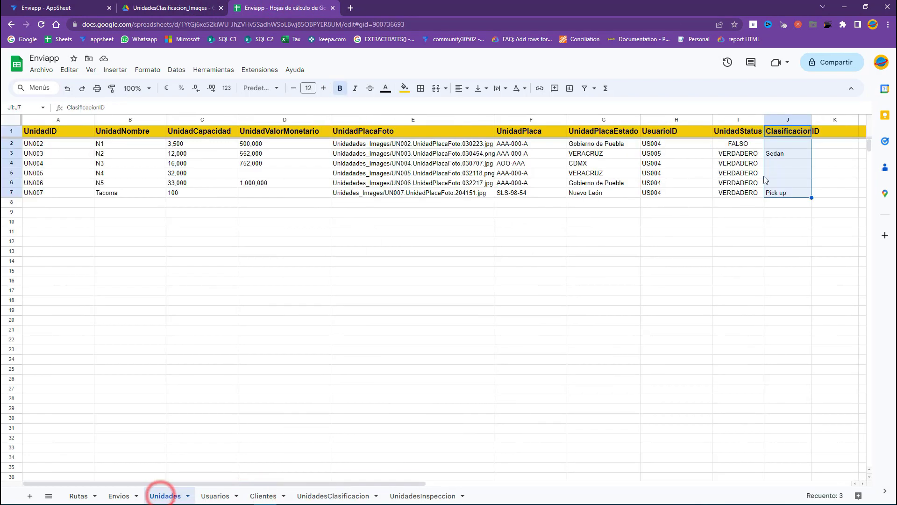
{"action": "left_click", "coordinate": [776, 153]}
{"action": "left_click_drag", "start_coordinate": [777, 192], "coordinate": [30, 191]}
{"action": "left_click_drag", "start_coordinate": [95, 164], "coordinate": [66, 155]}
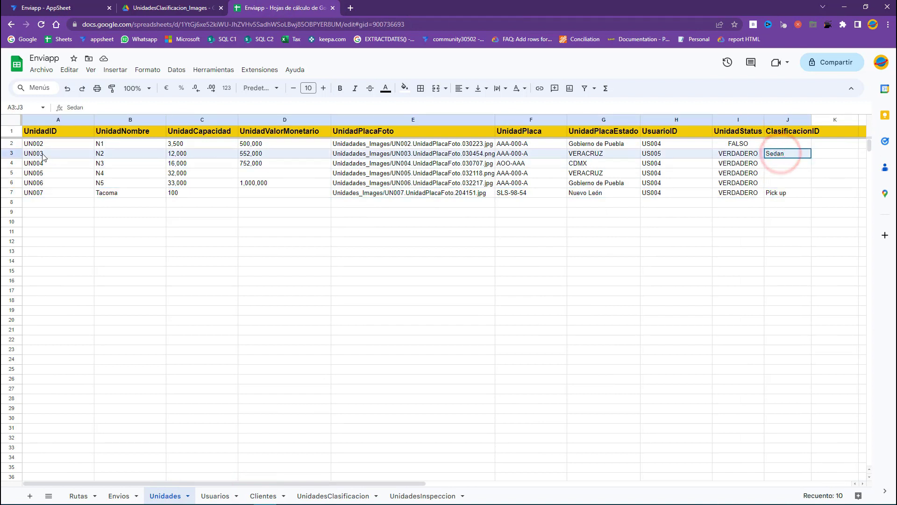
{"action": "left_click", "coordinate": [785, 155]}
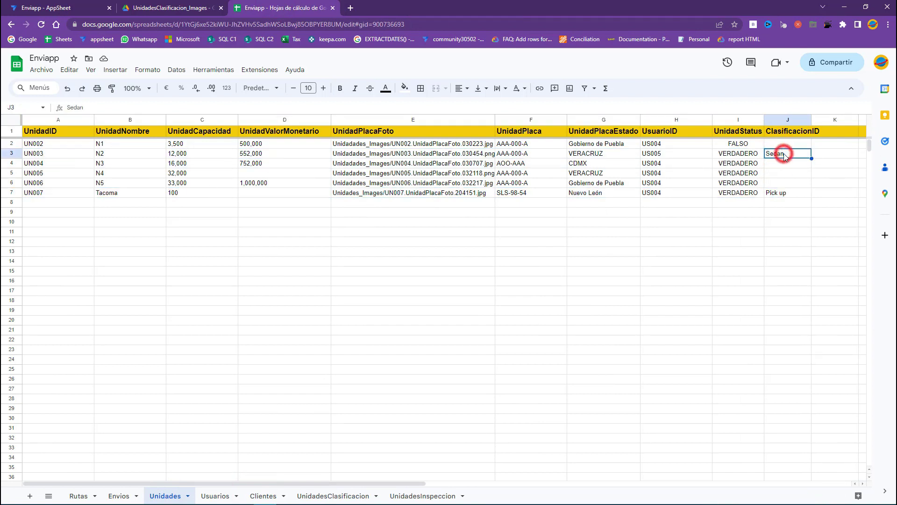
Return to AppSheet and start another new inspection in the preview
{"action": "left_click", "coordinate": [144, 8]}
{"action": "left_click", "coordinate": [88, 6]}
{"action": "left_click", "coordinate": [868, 396]}
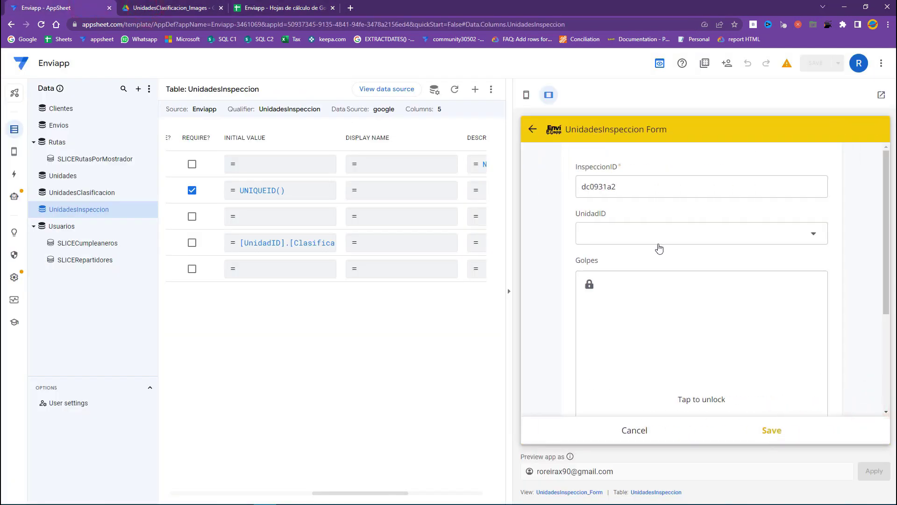
Switch the inspected unit from Tacoma to N2 to N1, watching the Golpes diagram change
{"action": "left_click", "coordinate": [634, 234]}
{"action": "left_click", "coordinate": [592, 313]}
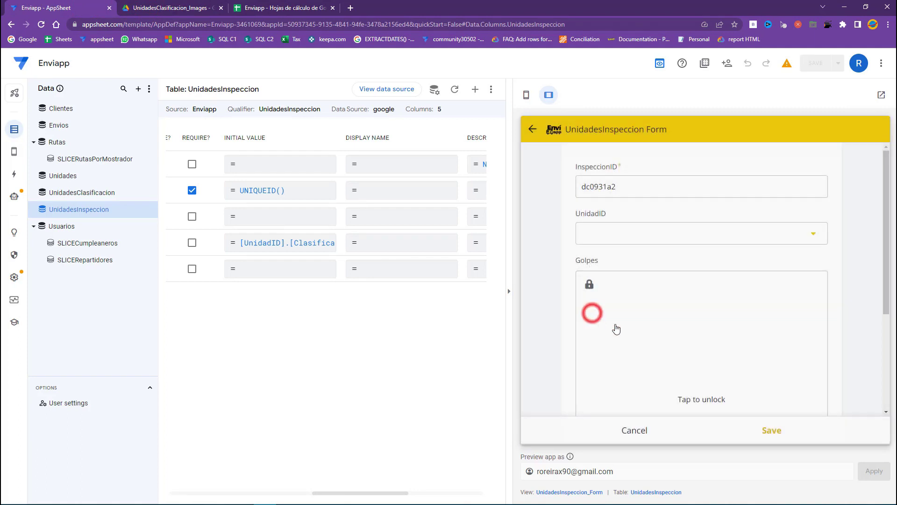
{"action": "scroll", "coordinate": [694, 351], "scroll_direction": "down", "scroll_amount": 1}
{"action": "scroll", "coordinate": [699, 339], "scroll_direction": "up", "scroll_amount": 1}
{"action": "scroll", "coordinate": [681, 353], "scroll_direction": "down", "scroll_amount": 1}
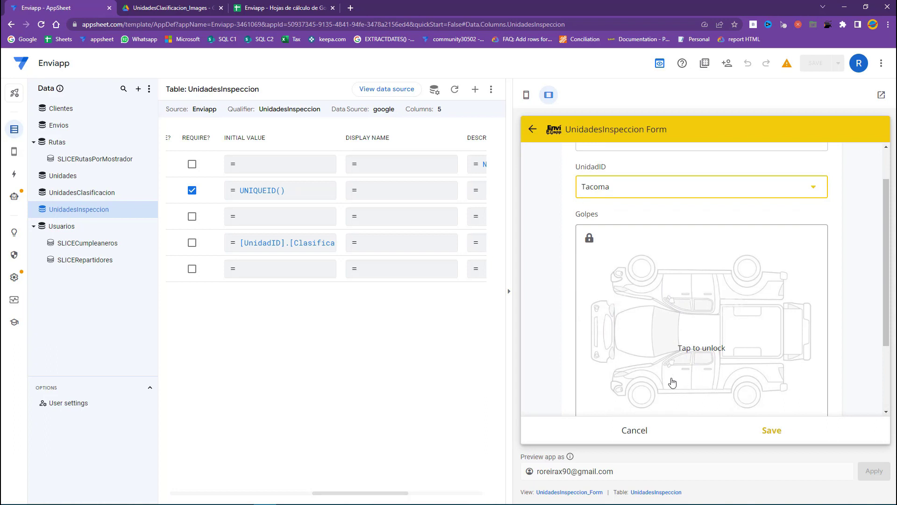
{"action": "left_click", "coordinate": [661, 190]}
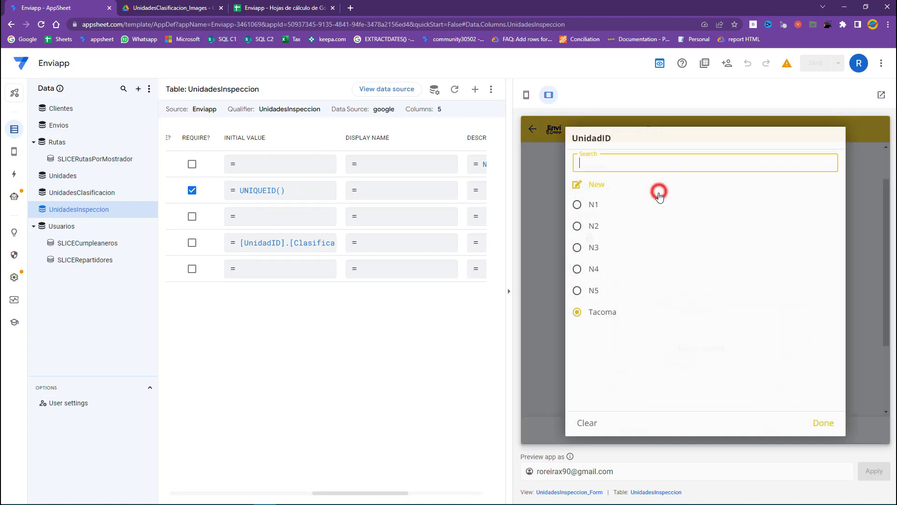
{"action": "left_click", "coordinate": [592, 227]}
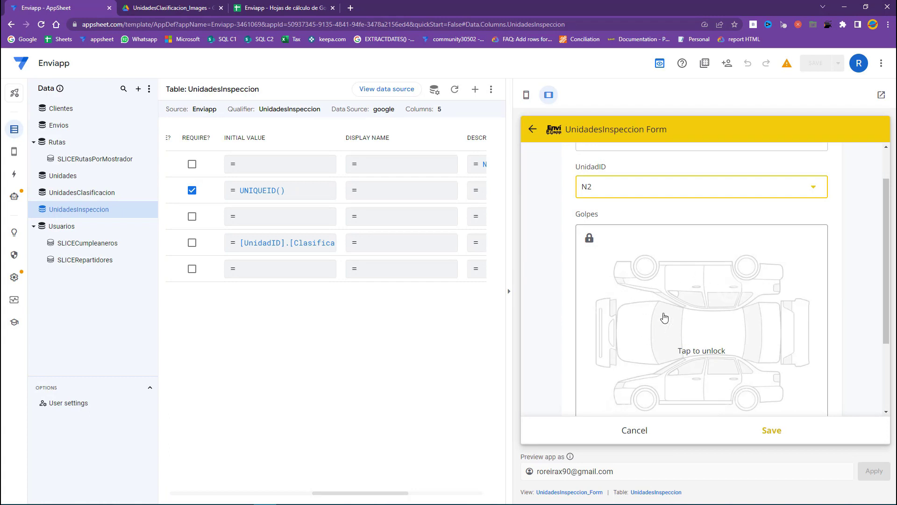
{"action": "left_click", "coordinate": [643, 191]}
{"action": "left_click", "coordinate": [590, 206]}
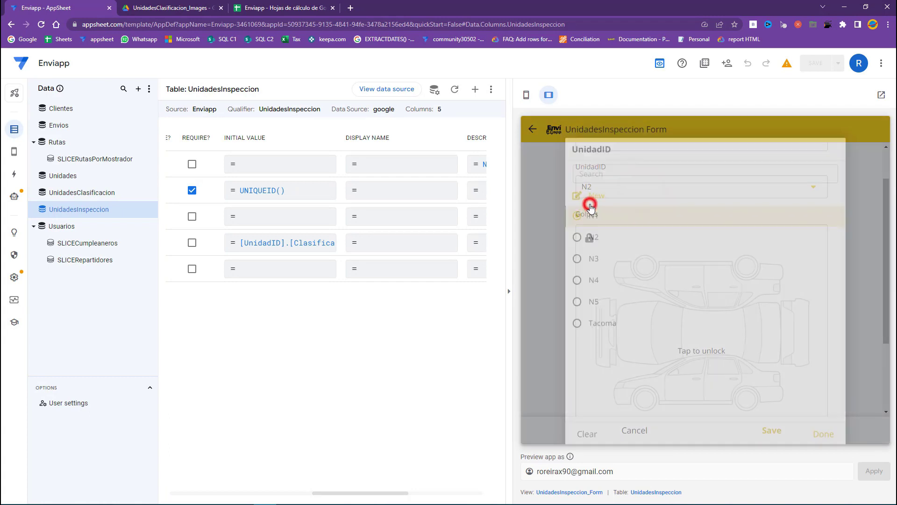
Confirm N1's classification cell J2 is empty in Sheets, then cancel the test inspection
{"action": "left_click", "coordinate": [268, 3]}
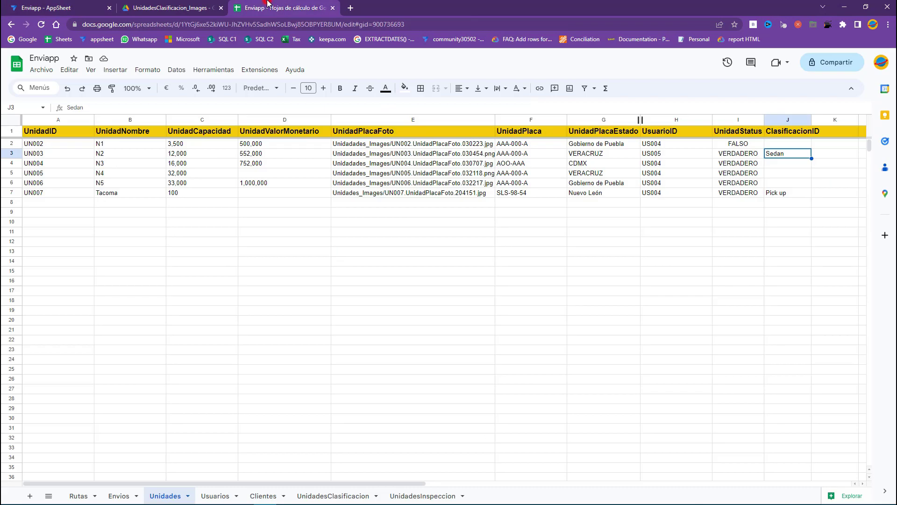
{"action": "left_click", "coordinate": [20, 144]}
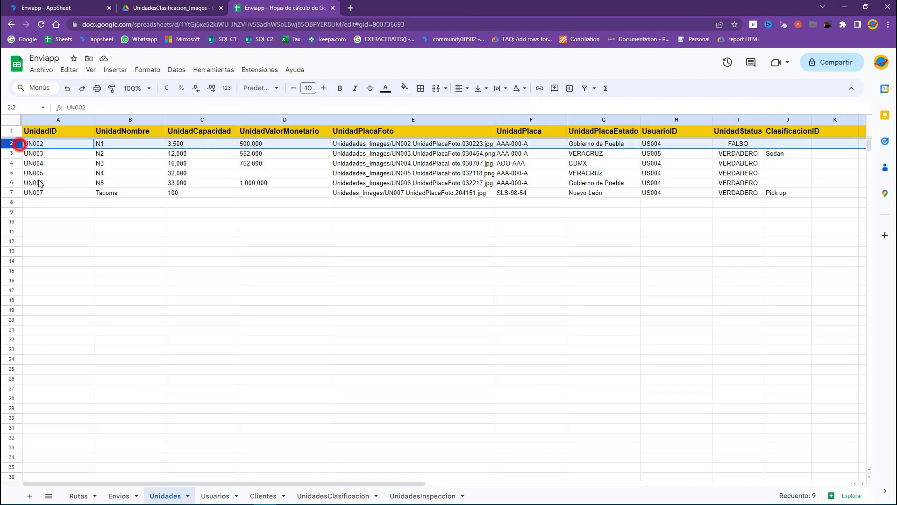
{"action": "left_click_drag", "start_coordinate": [217, 483], "coordinate": [362, 482]}
{"action": "scroll", "coordinate": [316, 444], "scroll_direction": "left", "scroll_amount": 3}
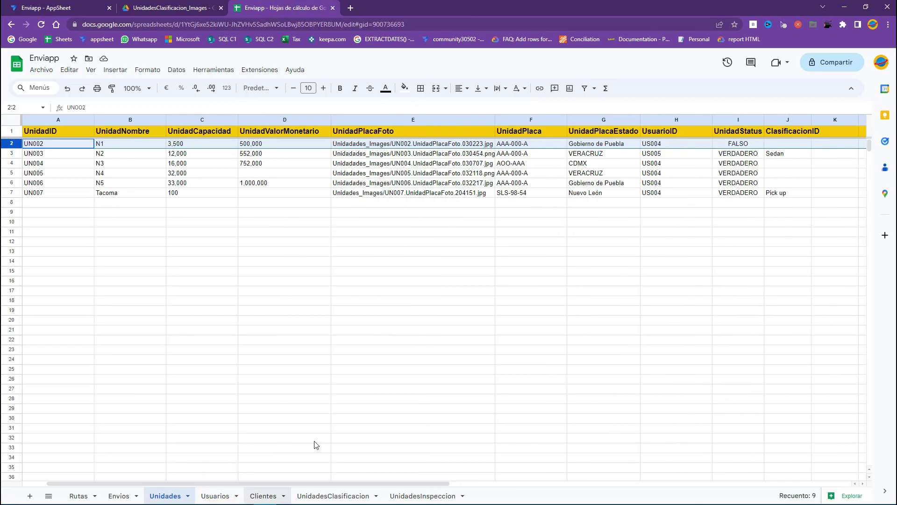
{"action": "left_click", "coordinate": [782, 148]}
{"action": "left_click", "coordinate": [203, 5]}
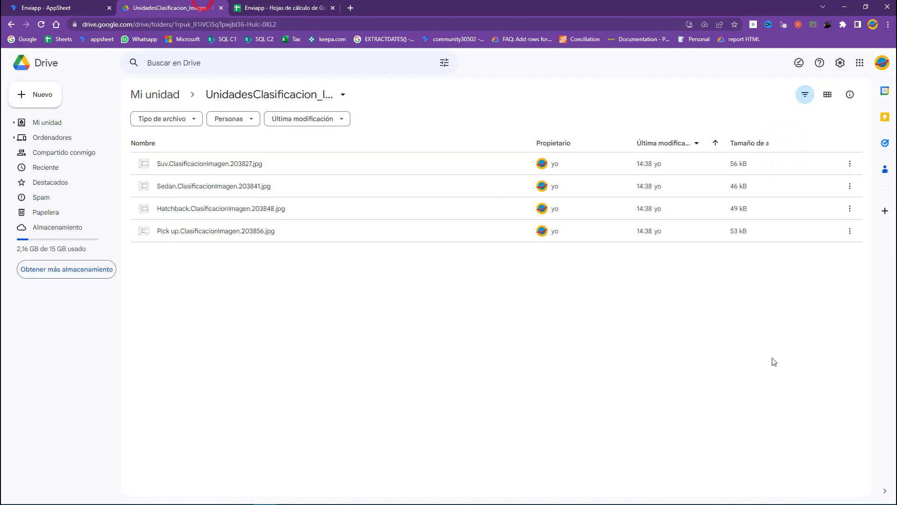
{"action": "left_click", "coordinate": [69, 4]}
{"action": "left_click", "coordinate": [628, 433]}
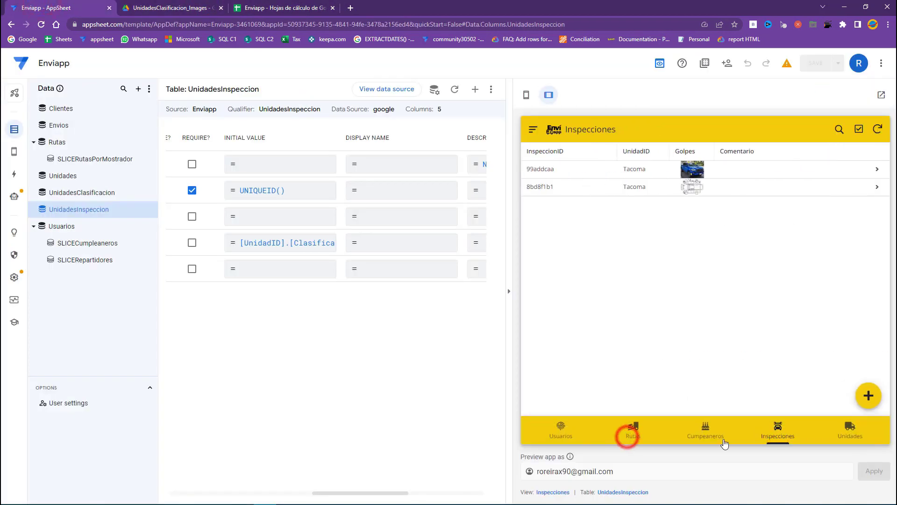
Edit unit N1 to set its Clasificación to Hatchback and save
{"action": "left_click", "coordinate": [849, 430]}
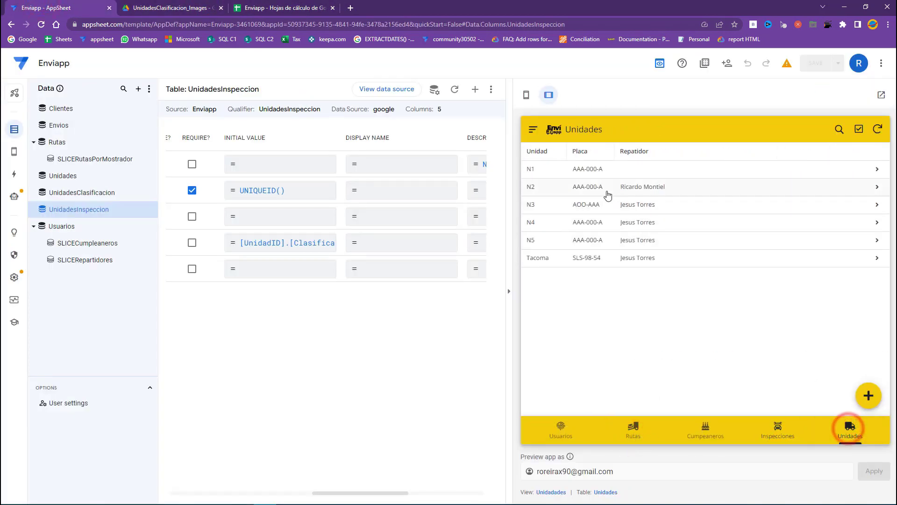
{"action": "left_click", "coordinate": [596, 173]}
{"action": "left_click", "coordinate": [863, 397]}
{"action": "scroll", "coordinate": [704, 328], "scroll_direction": "down", "scroll_amount": 3}
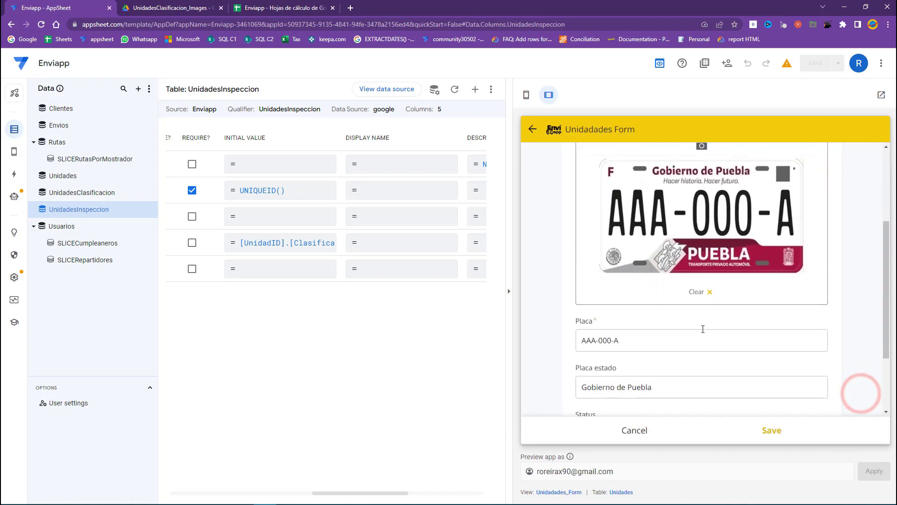
{"action": "scroll", "coordinate": [666, 327], "scroll_direction": "down", "scroll_amount": 2}
{"action": "left_click", "coordinate": [644, 381]}
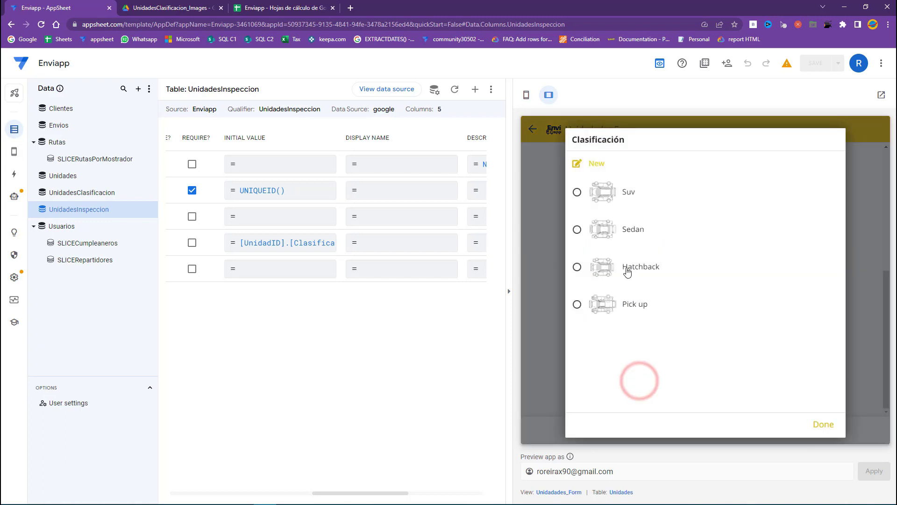
{"action": "left_click", "coordinate": [627, 267]}
{"action": "left_click", "coordinate": [771, 430]}
Start a new inspection and pick N1, then N2, to compare their Golpes diagrams
{"action": "left_click", "coordinate": [774, 430]}
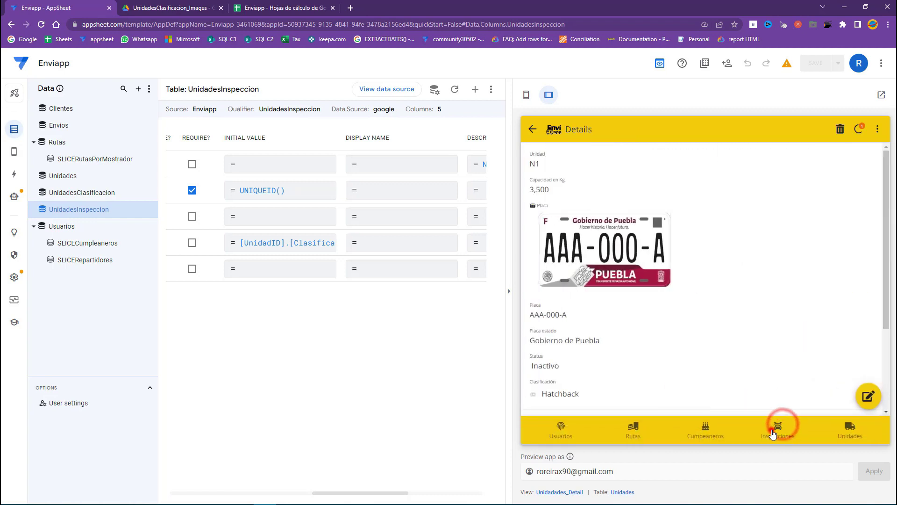
{"action": "left_click", "coordinate": [868, 395]}
{"action": "left_click", "coordinate": [670, 237]}
{"action": "left_click", "coordinate": [610, 210]}
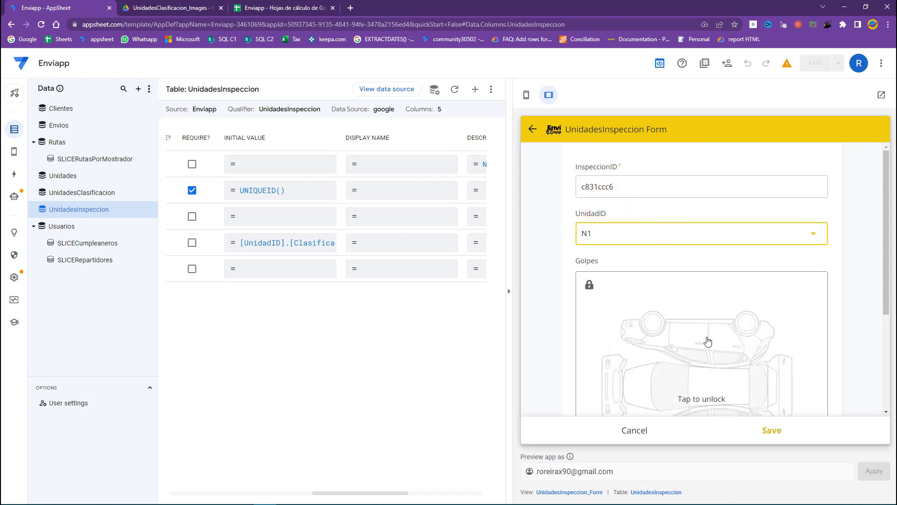
{"action": "left_click", "coordinate": [642, 235]}
{"action": "left_click", "coordinate": [638, 227]}
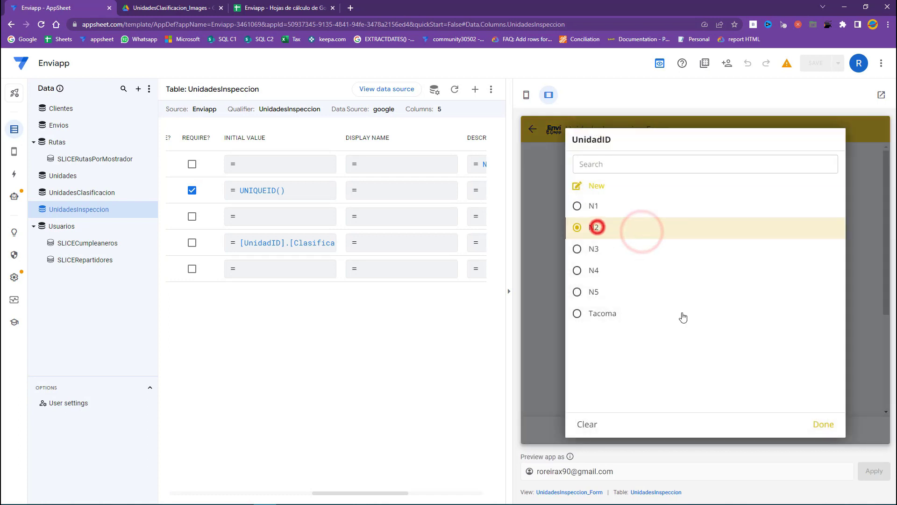
{"action": "scroll", "coordinate": [678, 343], "scroll_direction": "down", "scroll_amount": 1}
{"action": "scroll", "coordinate": [659, 290], "scroll_direction": "up", "scroll_amount": 1}
{"action": "left_click", "coordinate": [636, 238]}
Choose Tacoma as the inspection's UnidadID so Golpes loads its classification diagram
{"action": "left_click", "coordinate": [596, 314]}
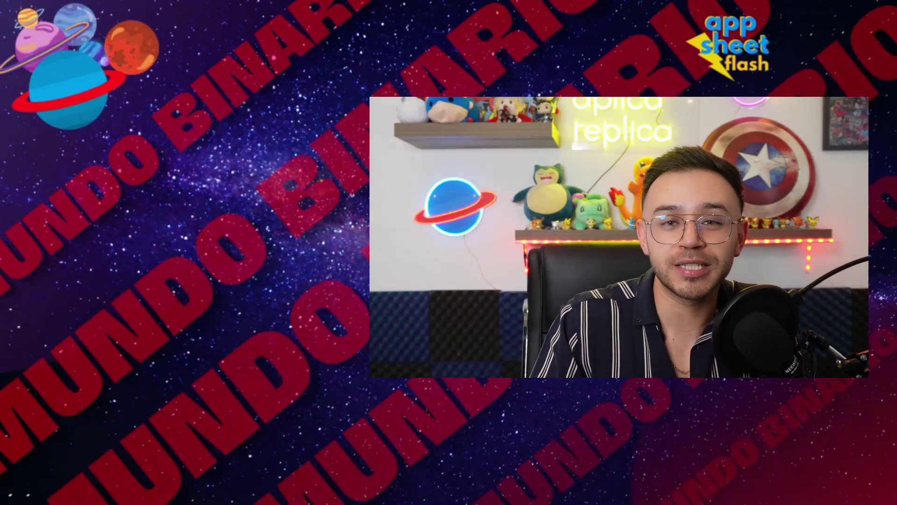